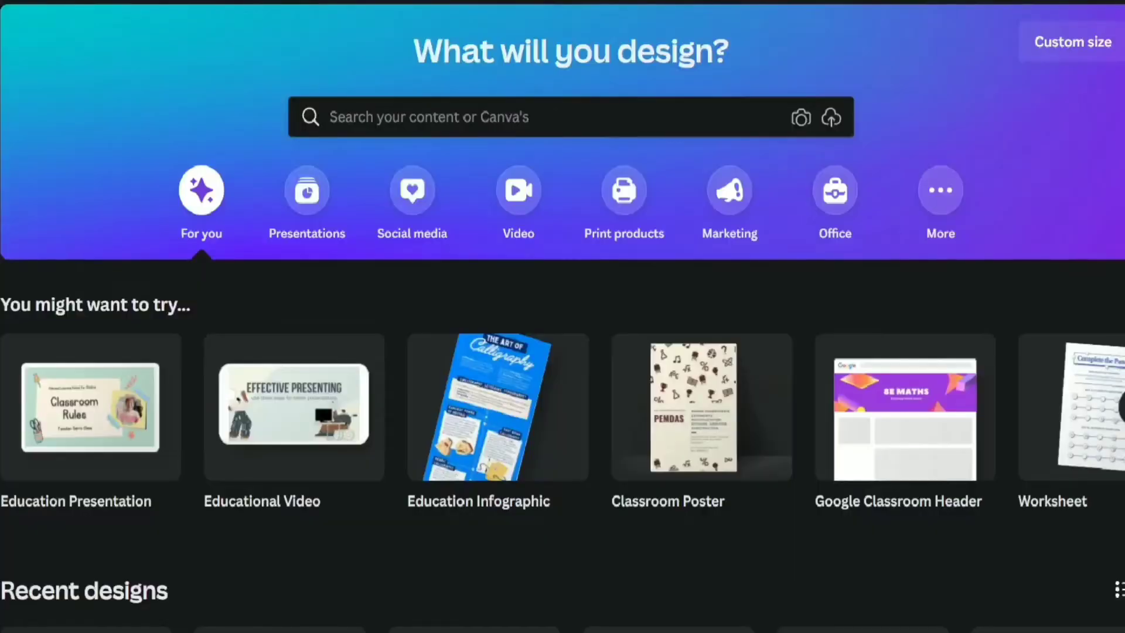
- Search 'business card' and create a blank Business Card 8.5×5 cm design
left_click(426, 114)
type("business")
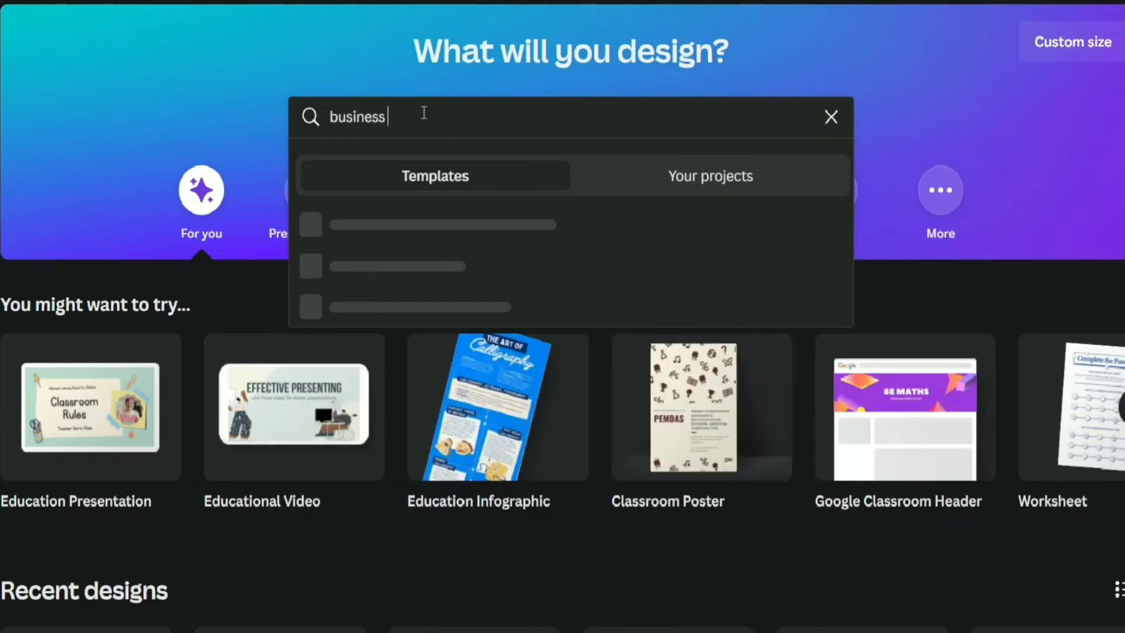
type(" card")
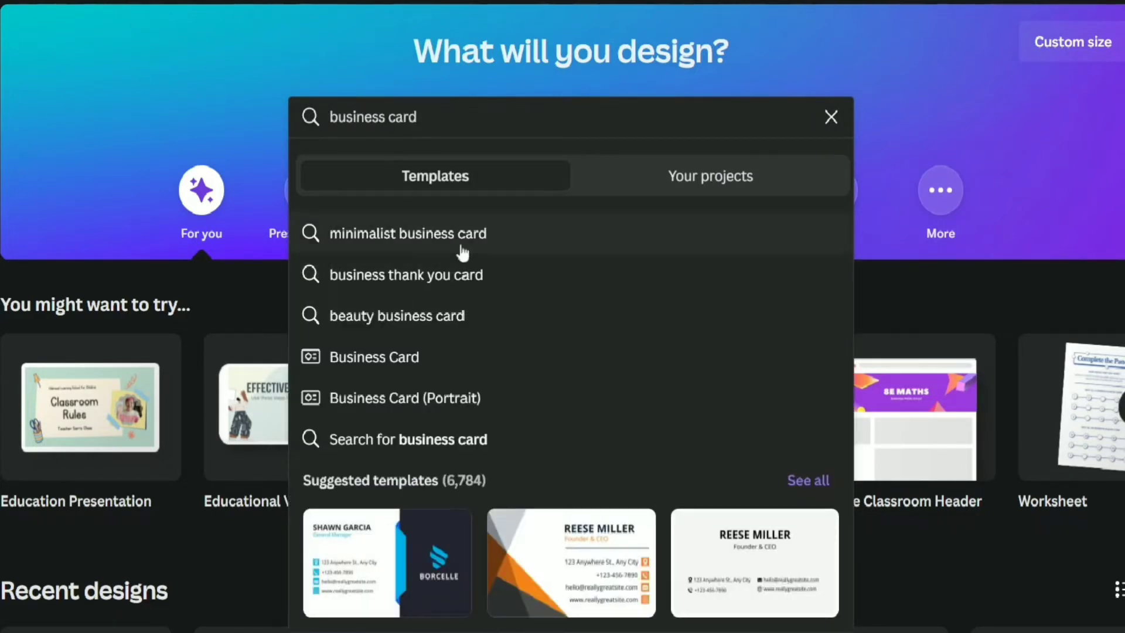
left_click(420, 373)
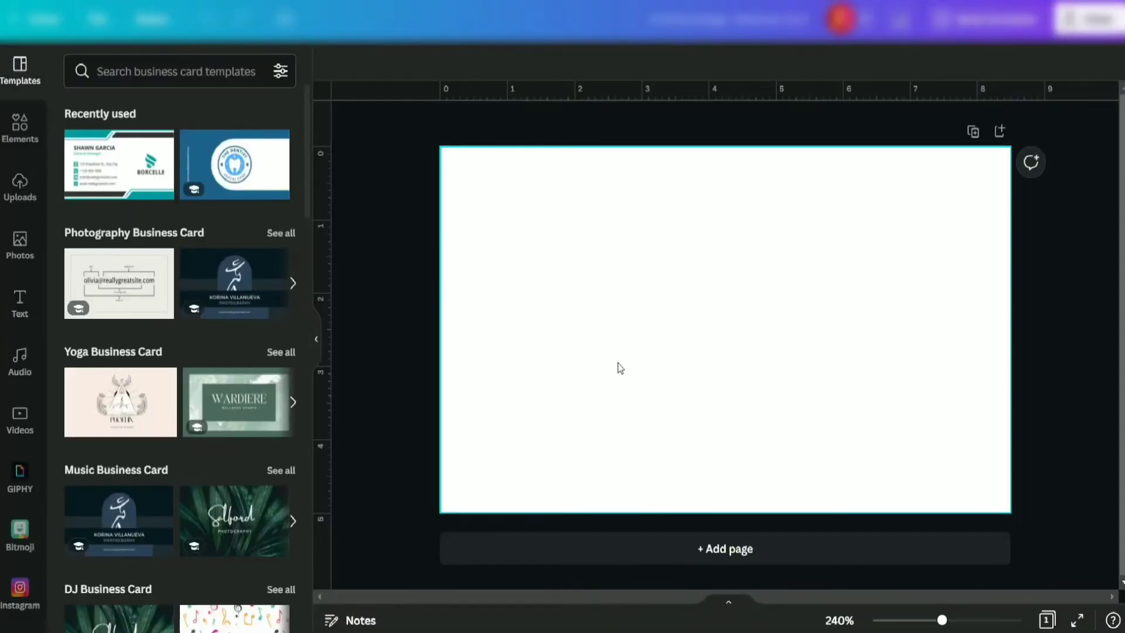
scroll(255, 344, "down", 3)
scroll(212, 256, "down", 5)
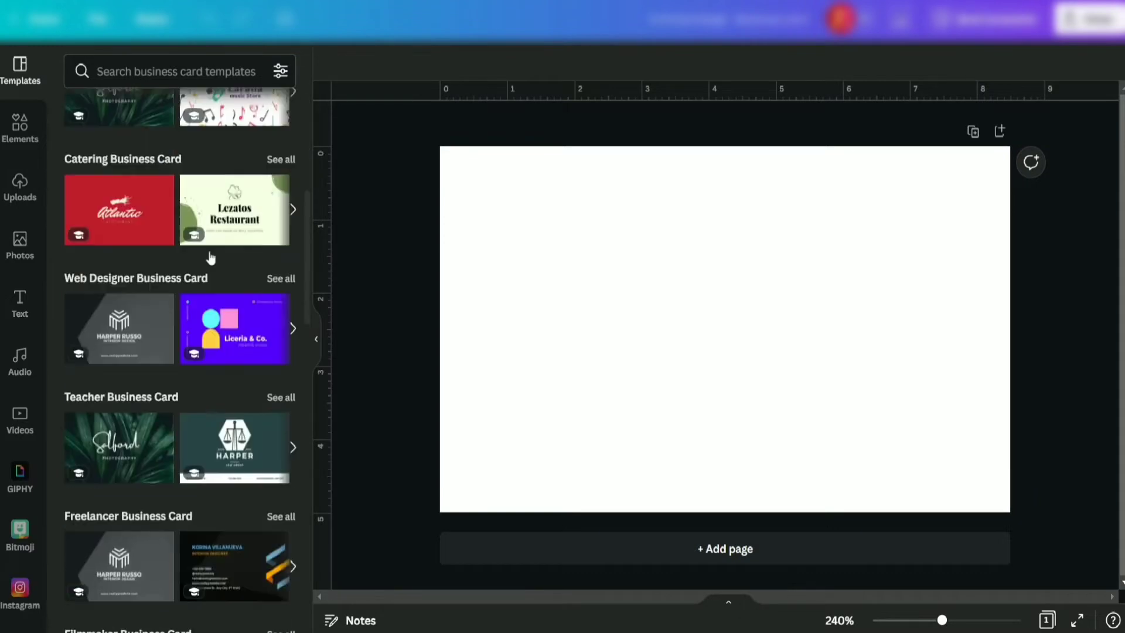
scroll(212, 257, "down", 3)
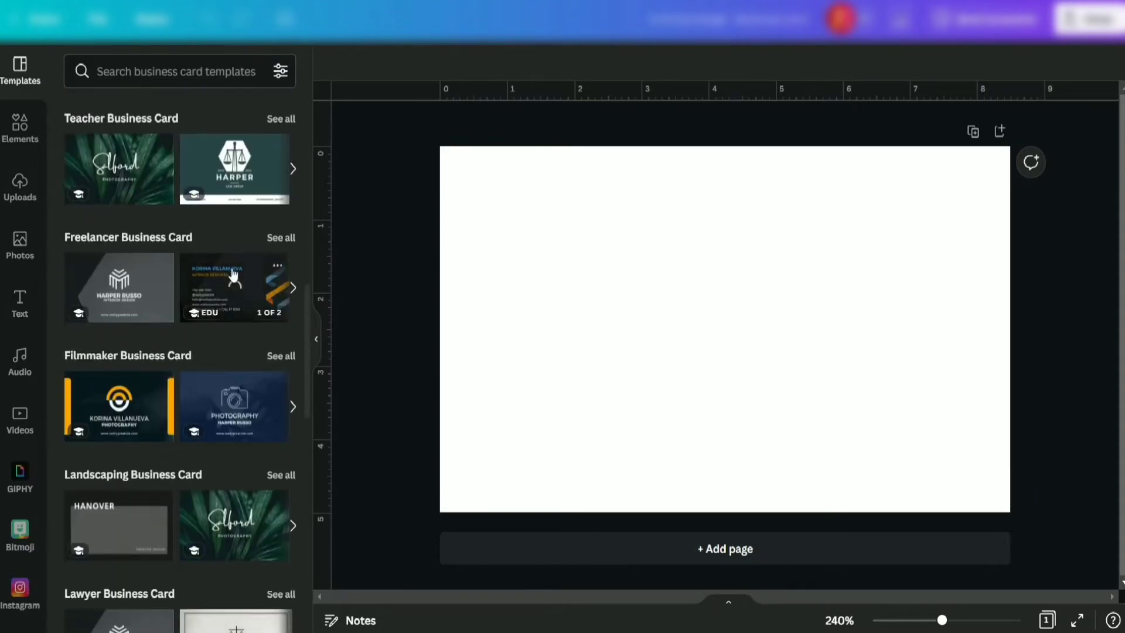
scroll(260, 211, "down", 2)
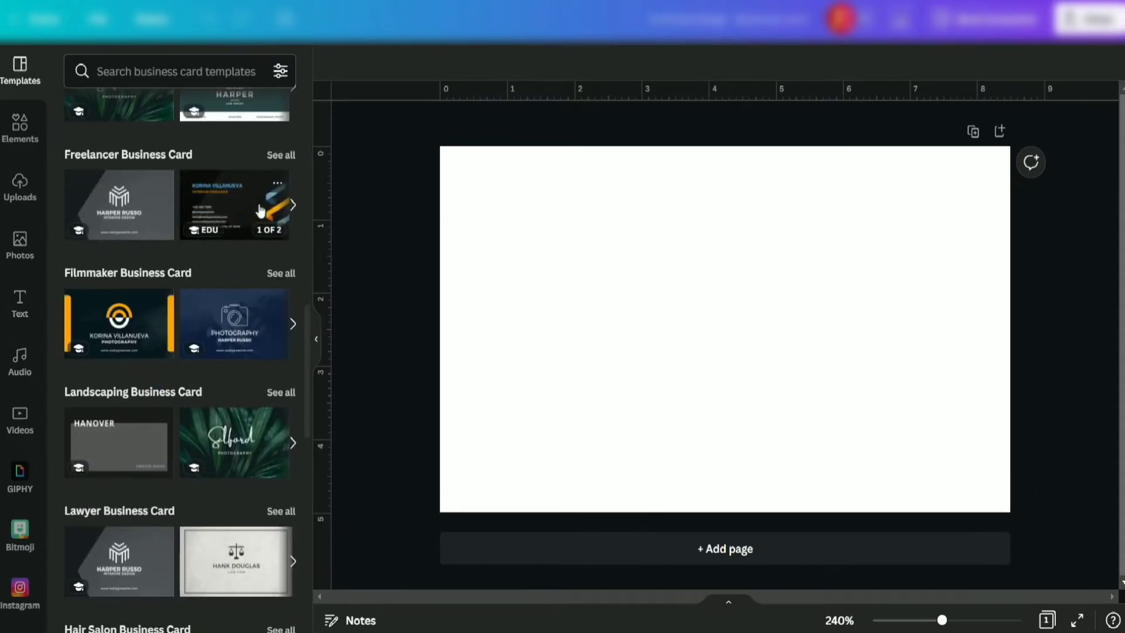
scroll(261, 211, "down", 2)
scroll(261, 212, "down", 3)
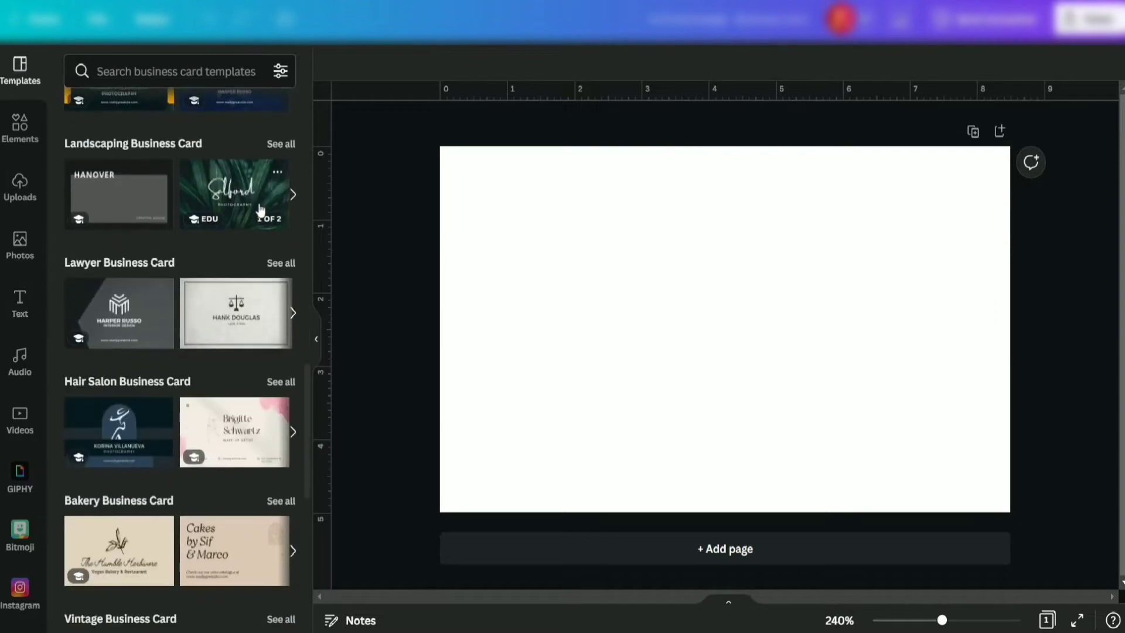
scroll(261, 211, "down", 2)
scroll(262, 211, "down", 2)
scroll(259, 201, "up", 3)
scroll(259, 202, "down", 4)
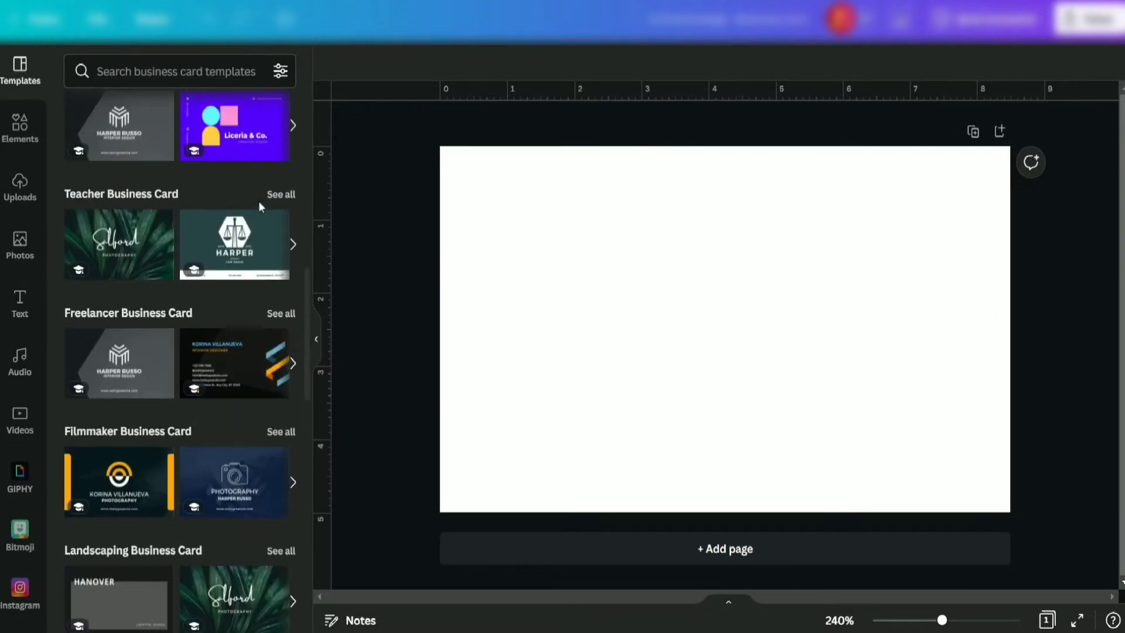
scroll(259, 202, "down", 3)
scroll(258, 200, "up", 8)
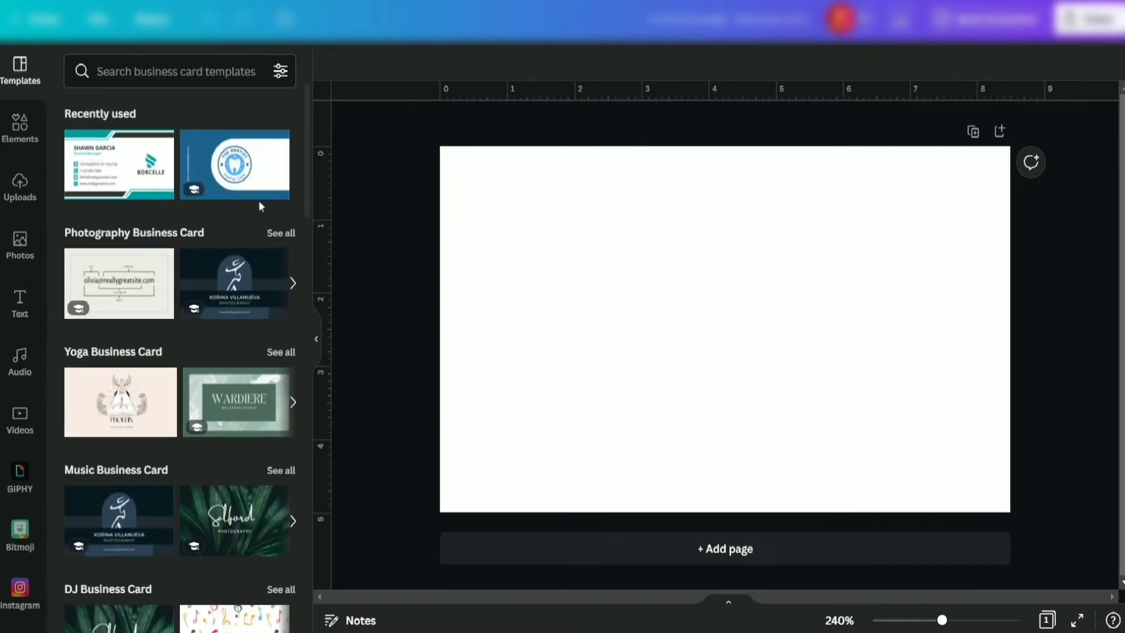
- Apply the Teal Black Minimalist Simple Business Card template to both pages after trying its palette
left_click(126, 163)
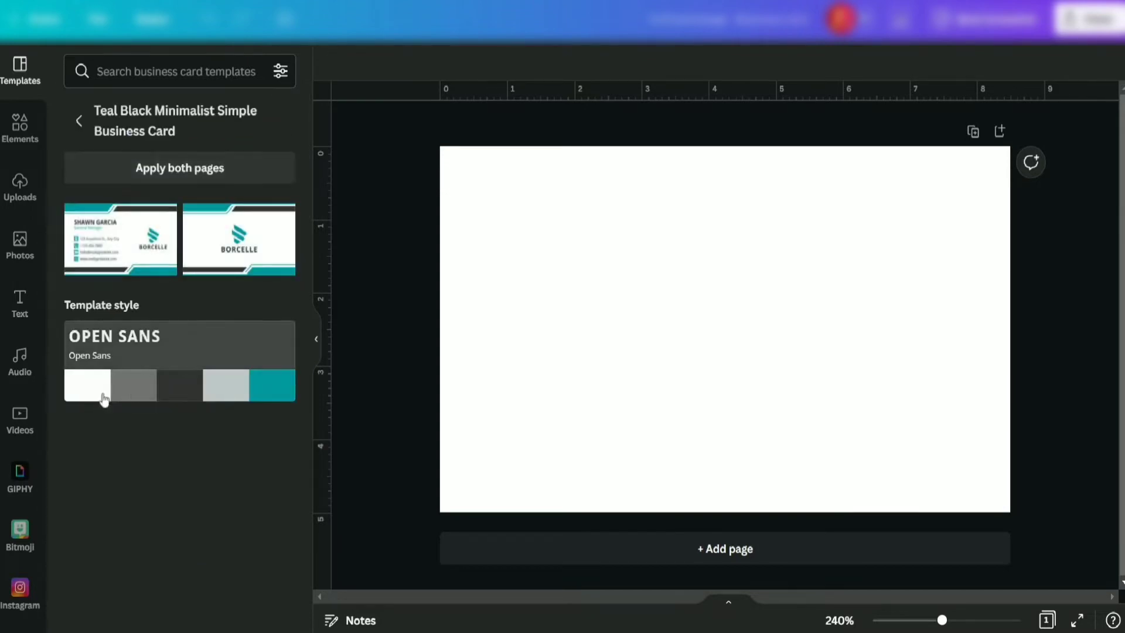
left_click(231, 387)
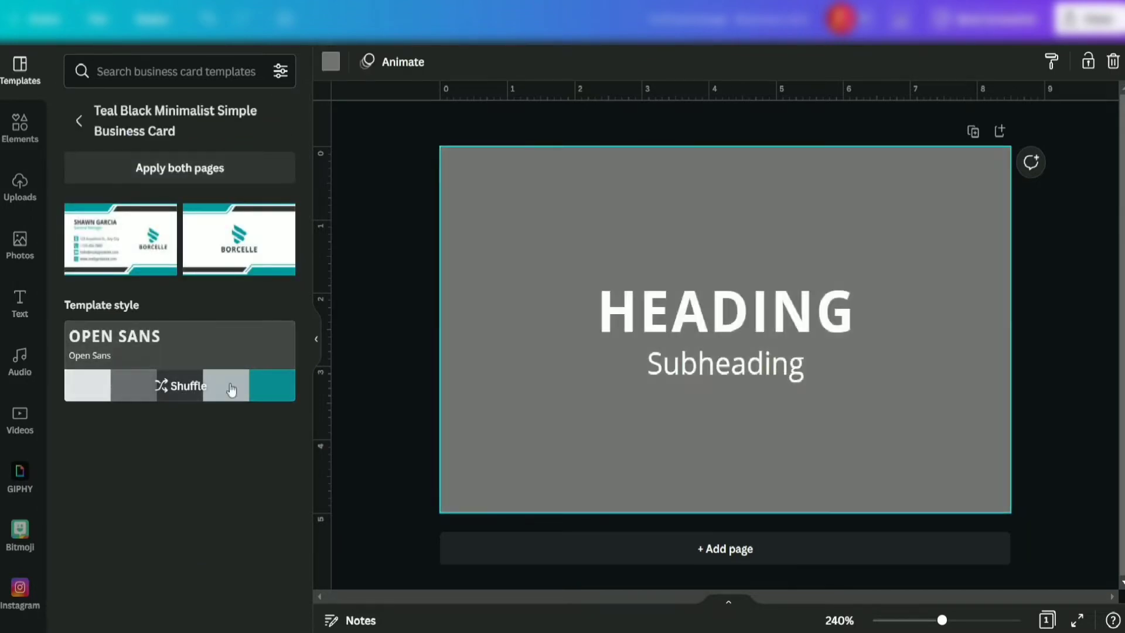
left_click(230, 387)
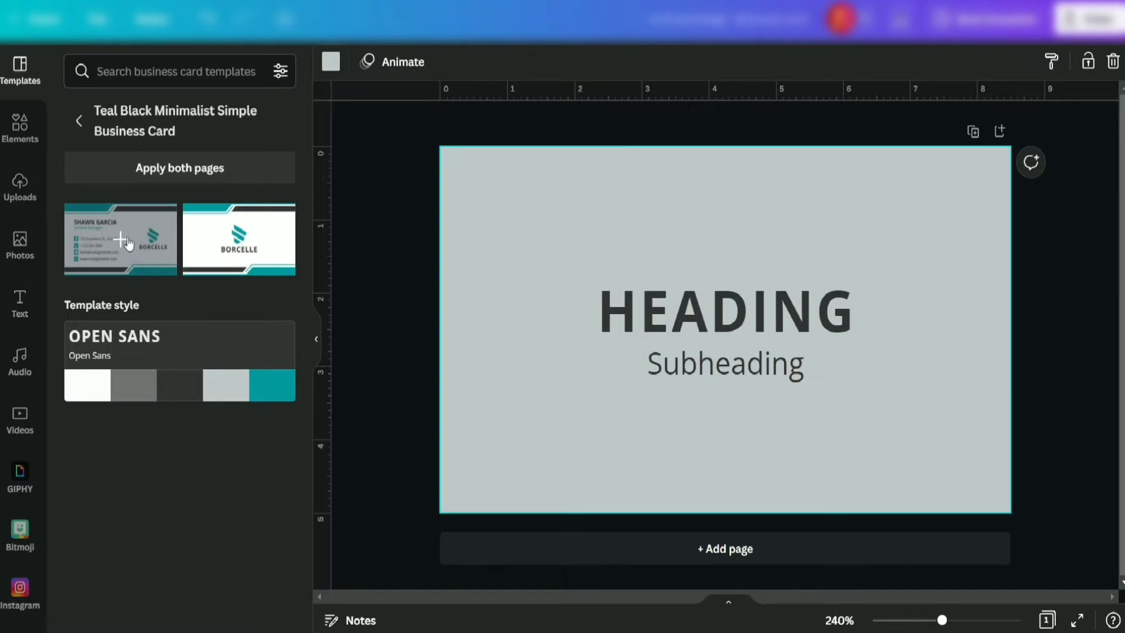
left_click(179, 168)
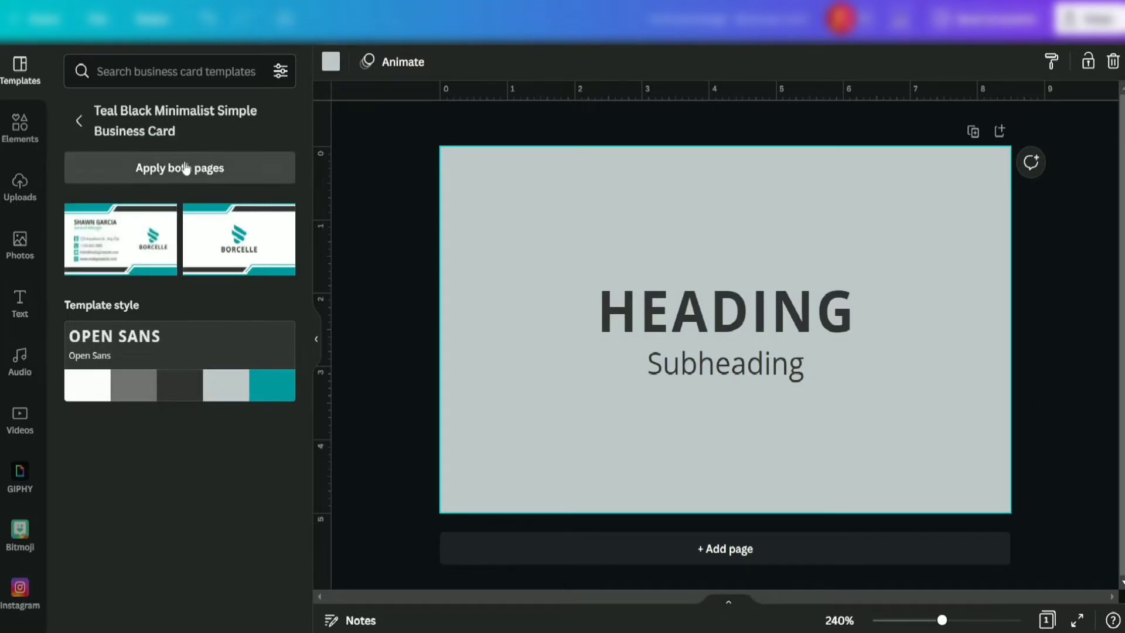
scroll(1091, 278, "down", 5)
scroll(1090, 277, "up", 5)
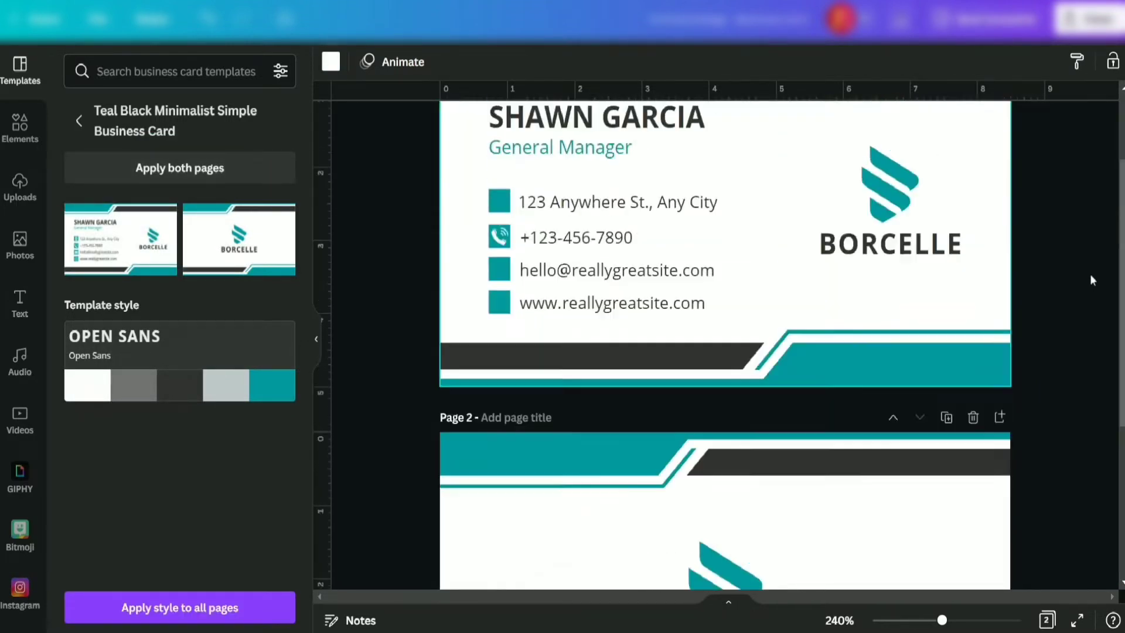
scroll(1091, 271, "up", 3)
left_click(906, 305)
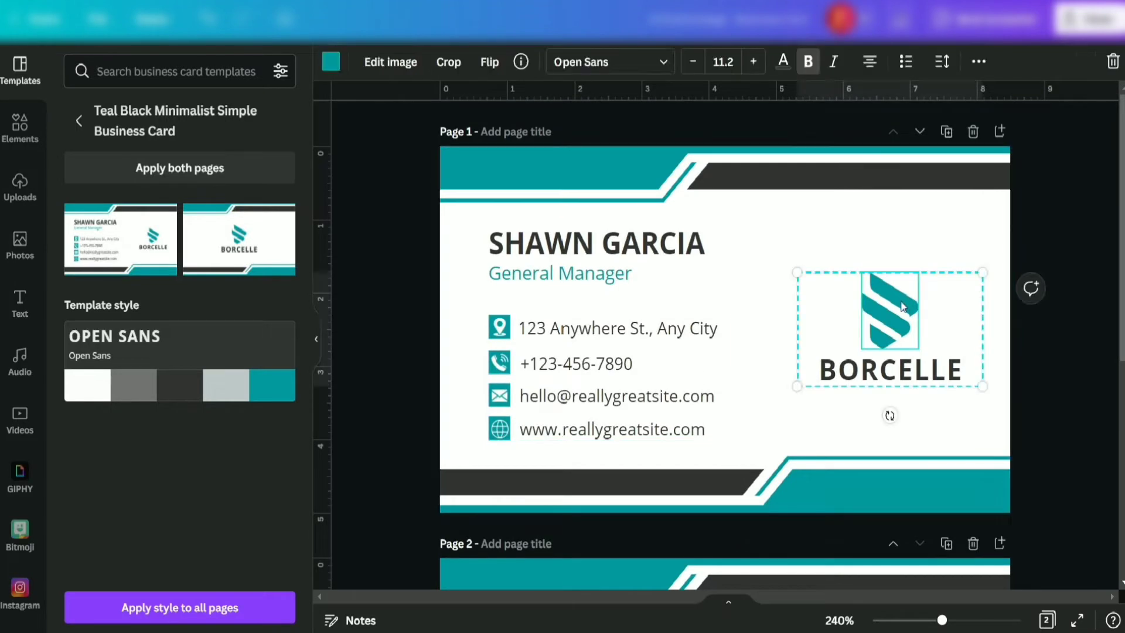
- Delete the logo image and retype BORCELLE as YOUR BUSINESS NAME
left_click(1113, 61)
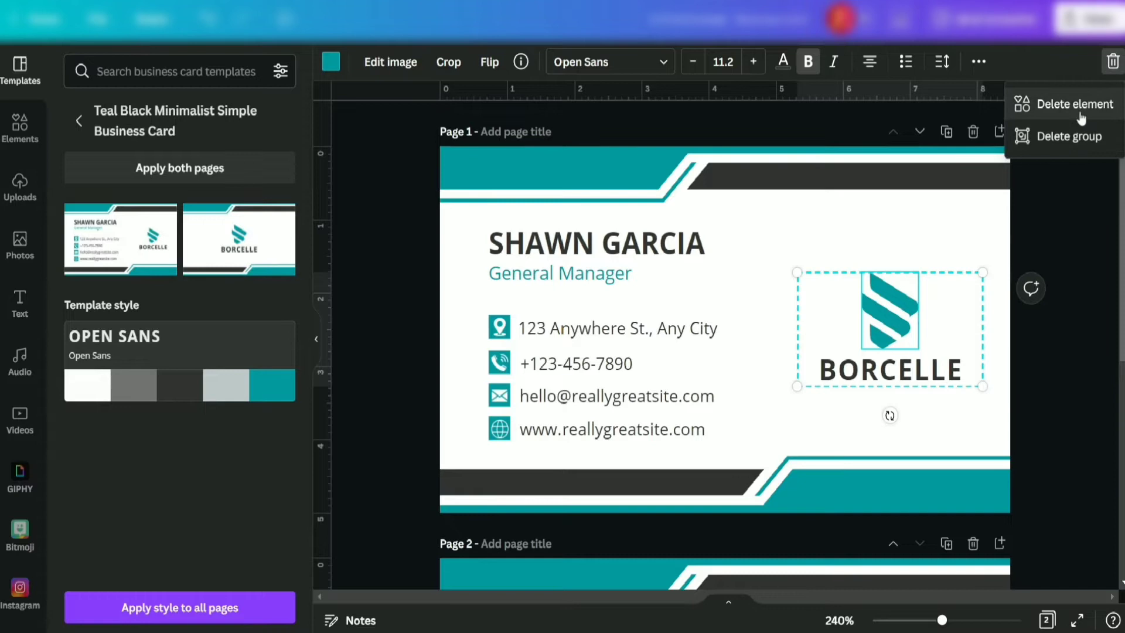
left_click(1074, 104)
double_click(965, 366)
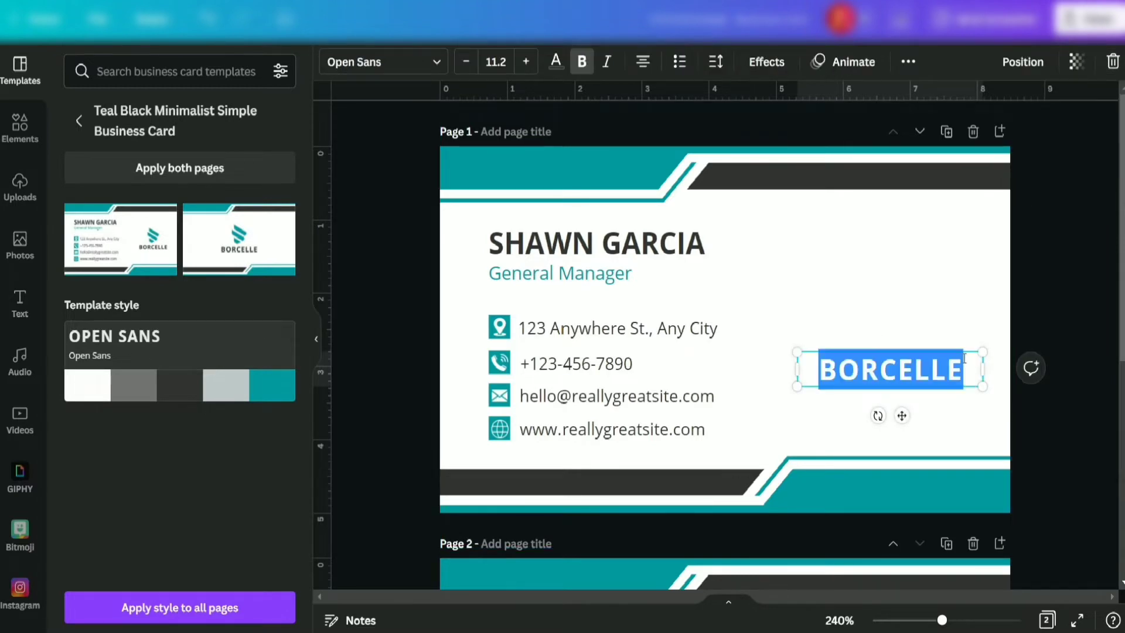
type("YOUR BUSINESS ")
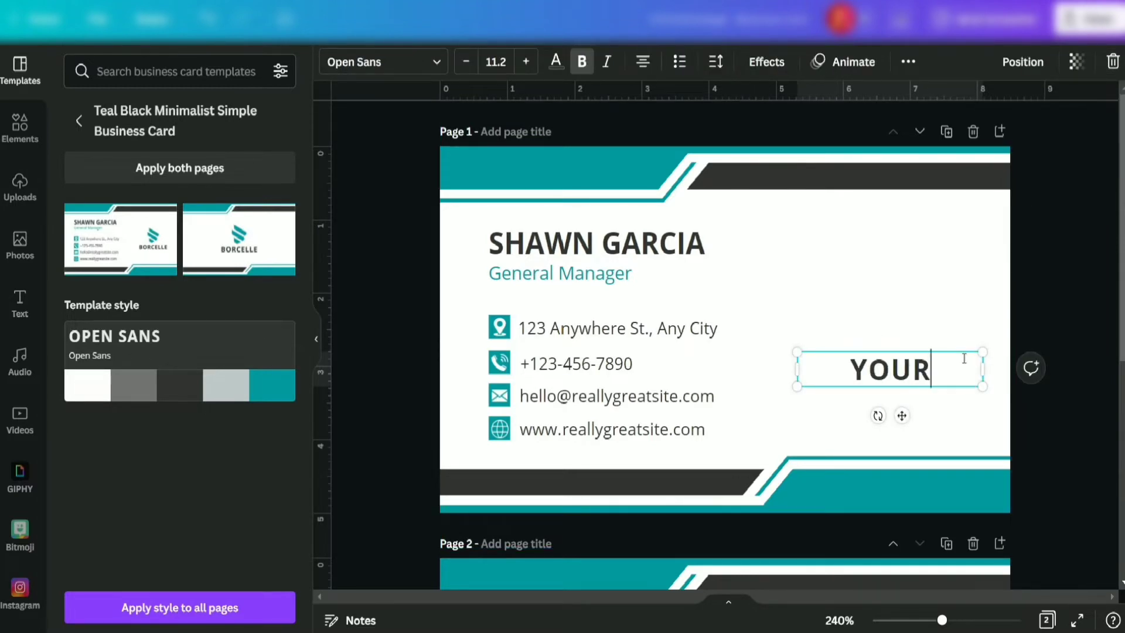
type("NAM")
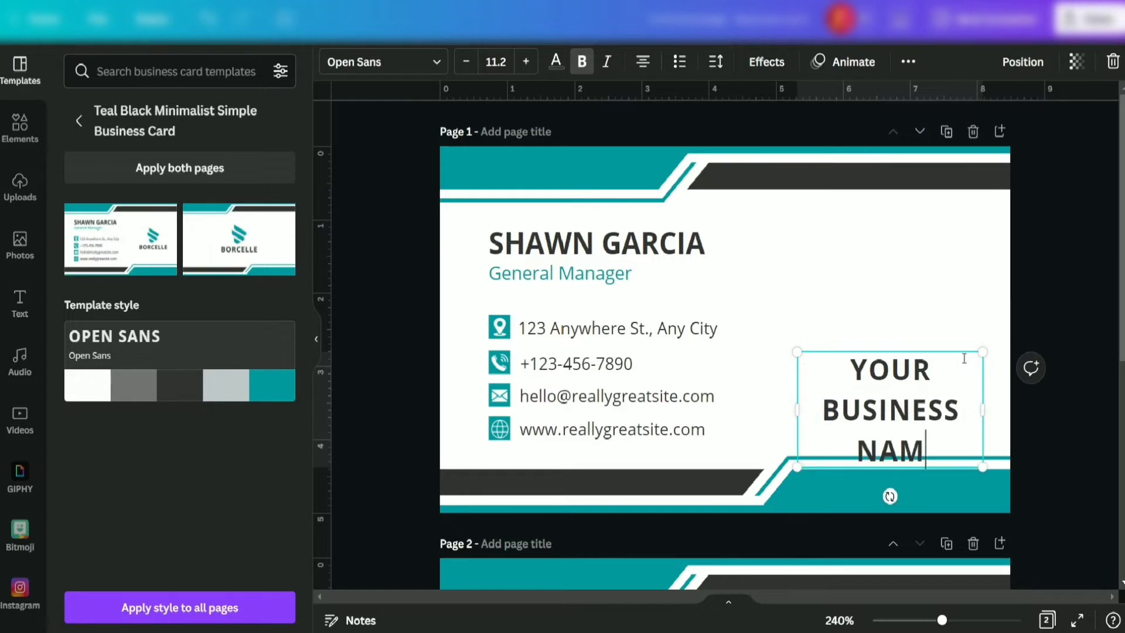
type("E")
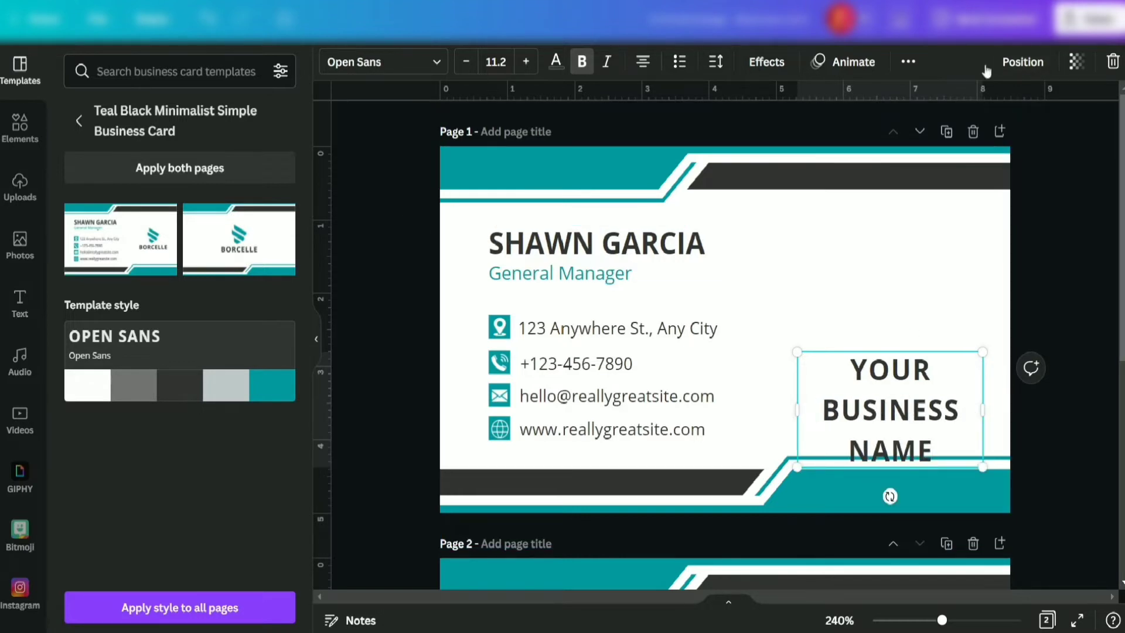
- Duplicate the business name text above itself and retype the copy as YOUR LOGO
left_click(908, 62)
left_click(902, 102)
left_click_drag(923, 431, 931, 314)
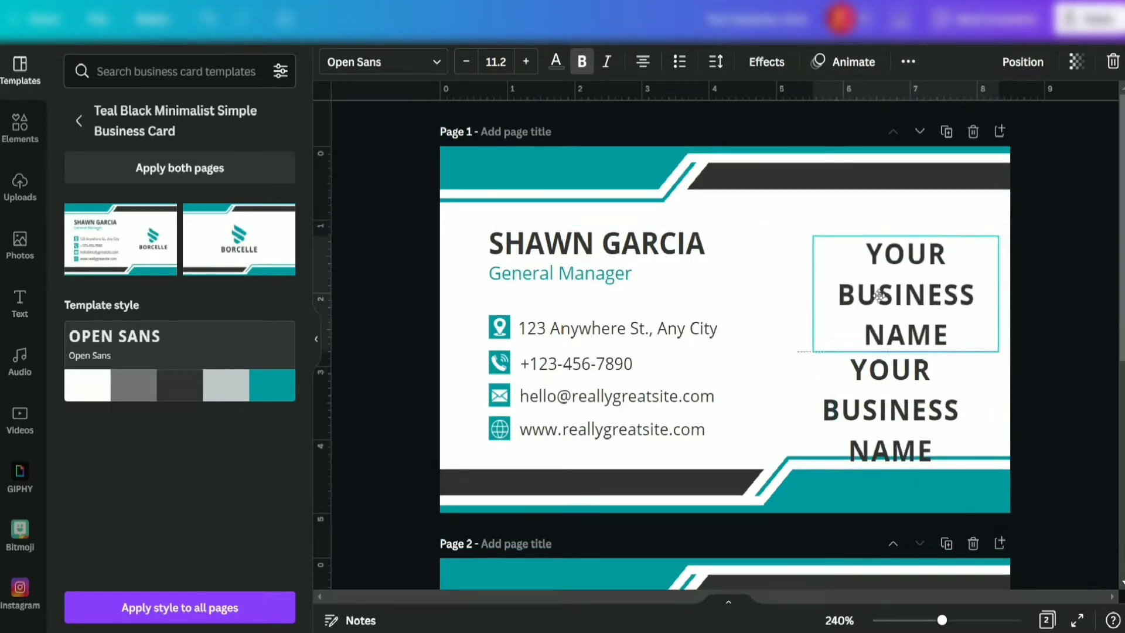
double_click(906, 341)
key("ctrl+a")
type("Y")
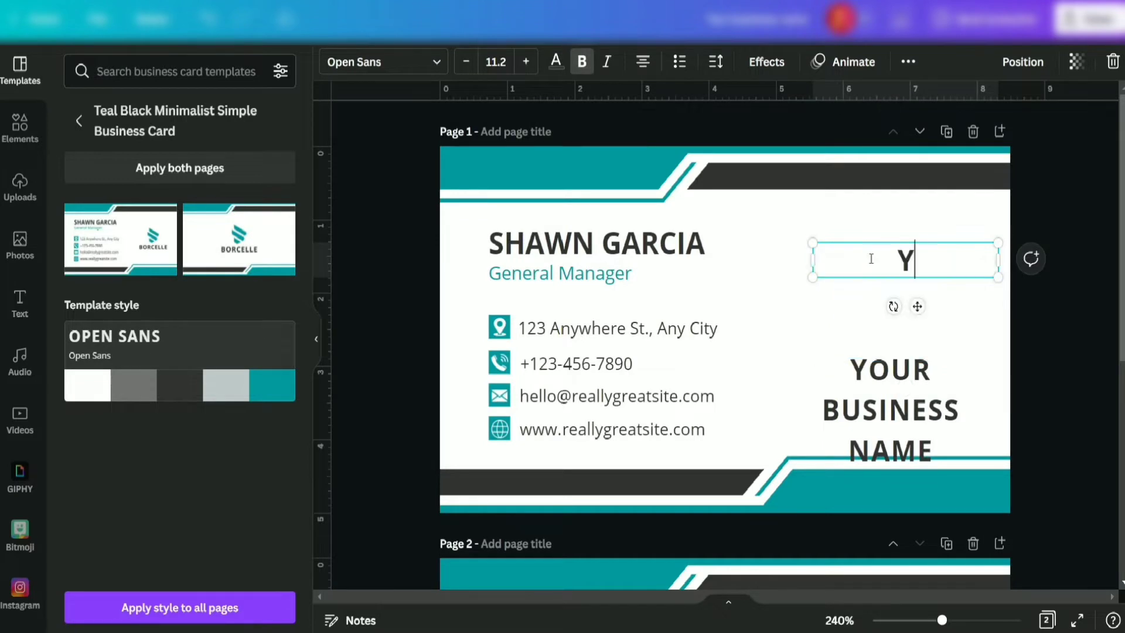
type("OUR LOGO")
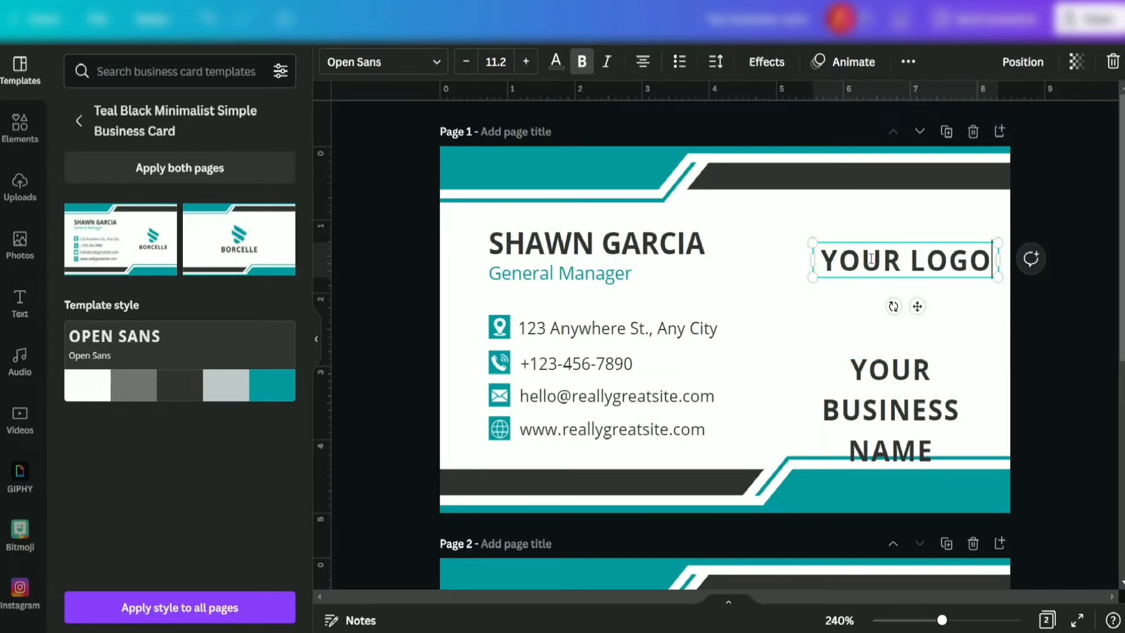
- Shrink YOUR BUSINESS NAME, move YOUR LOGO closer, and group the two text boxes
left_click(874, 413)
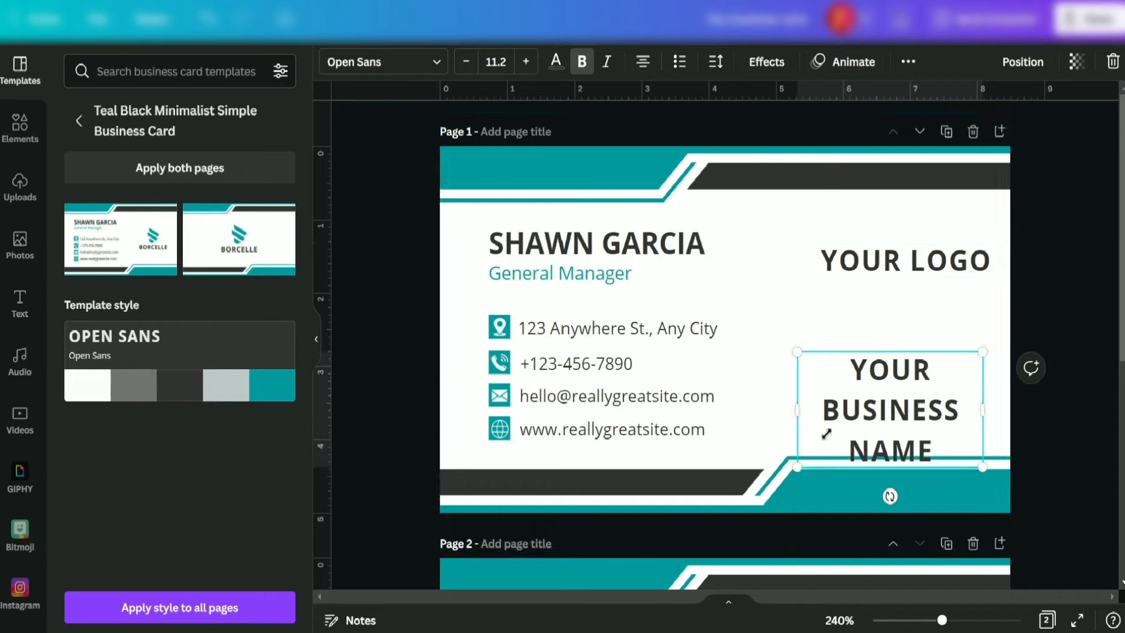
left_click_drag(798, 354, 844, 378)
left_click_drag(905, 260, 900, 310)
left_click(914, 380)
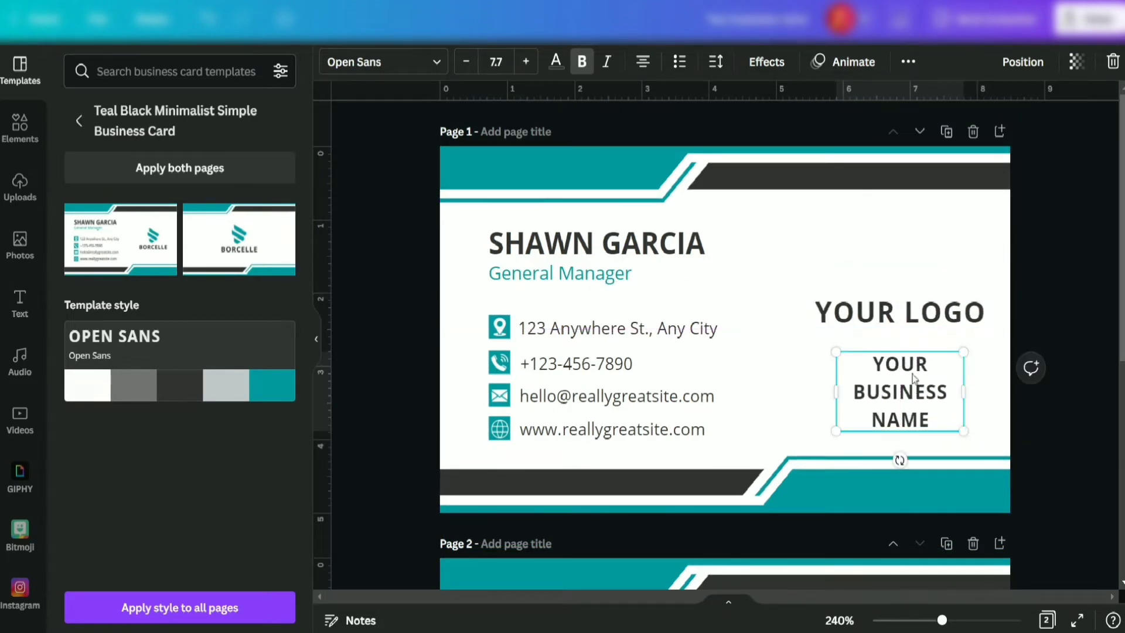
left_click(919, 308, "shift")
left_click(1007, 62)
mouse_move(919, 392)
left_mouse_down()
mouse_move(887, 379)
mouse_move(904, 385)
left_mouse_up()
- Replace SHAWN GARCIA and General Manager with YOUR NAME and your work
double_click(706, 250)
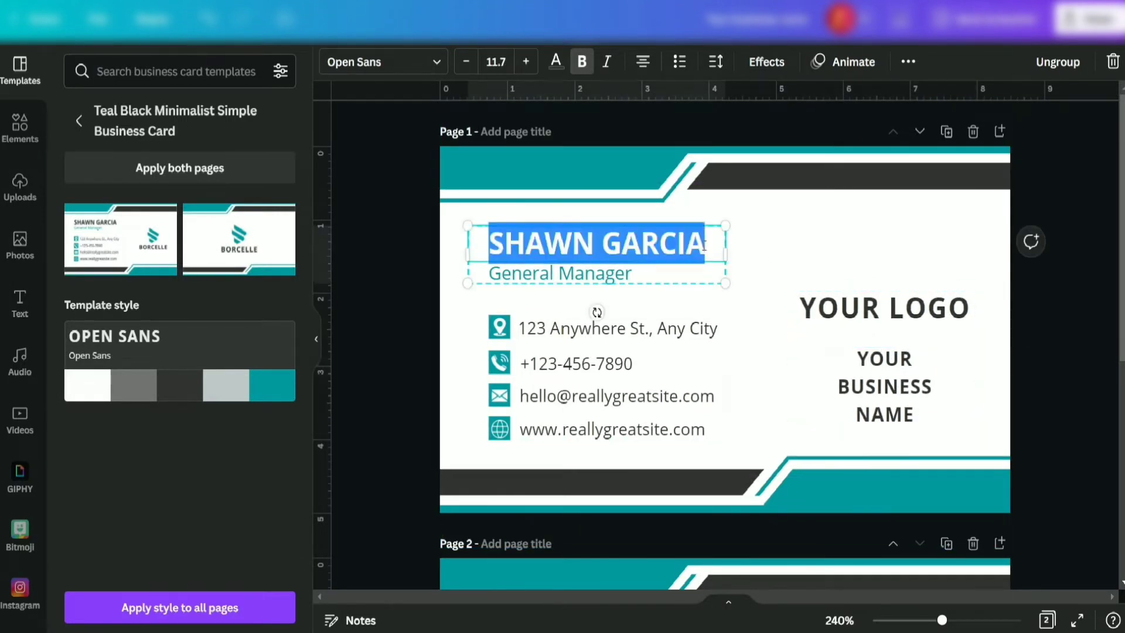
type("YOUR NAME")
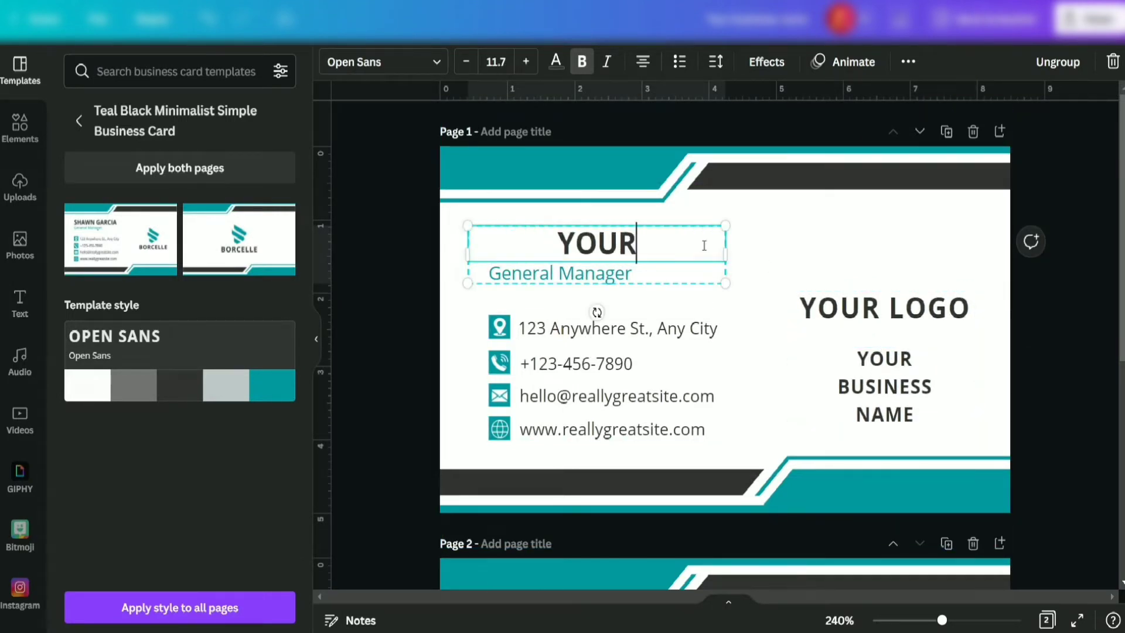
key("Tab")
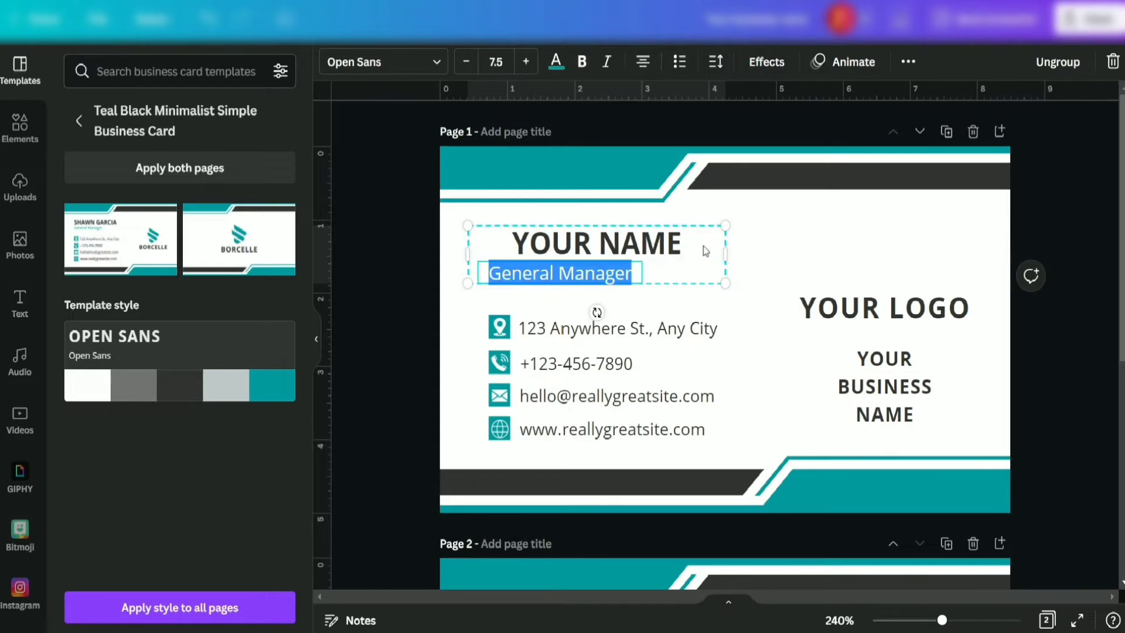
type("your")
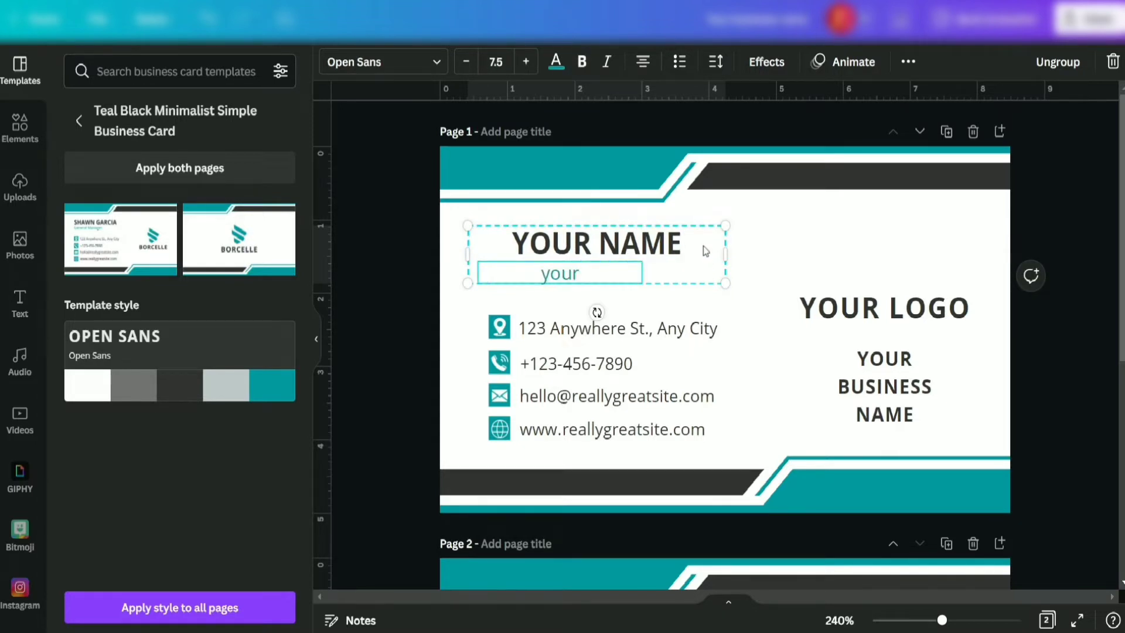
key("BackSpace")
key("BackSpace")
key("BackSpace")
type("our")
type(" work")
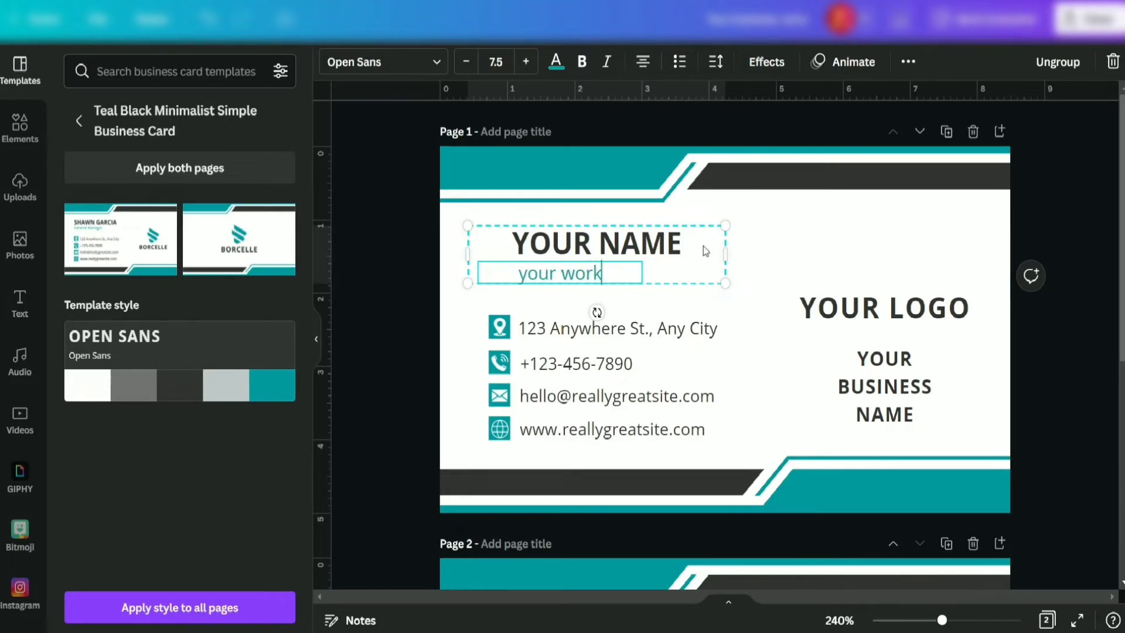
- Retype the address, phone, email and website lines as location, phone no., your email, your site
left_click(616, 364)
double_click(699, 328)
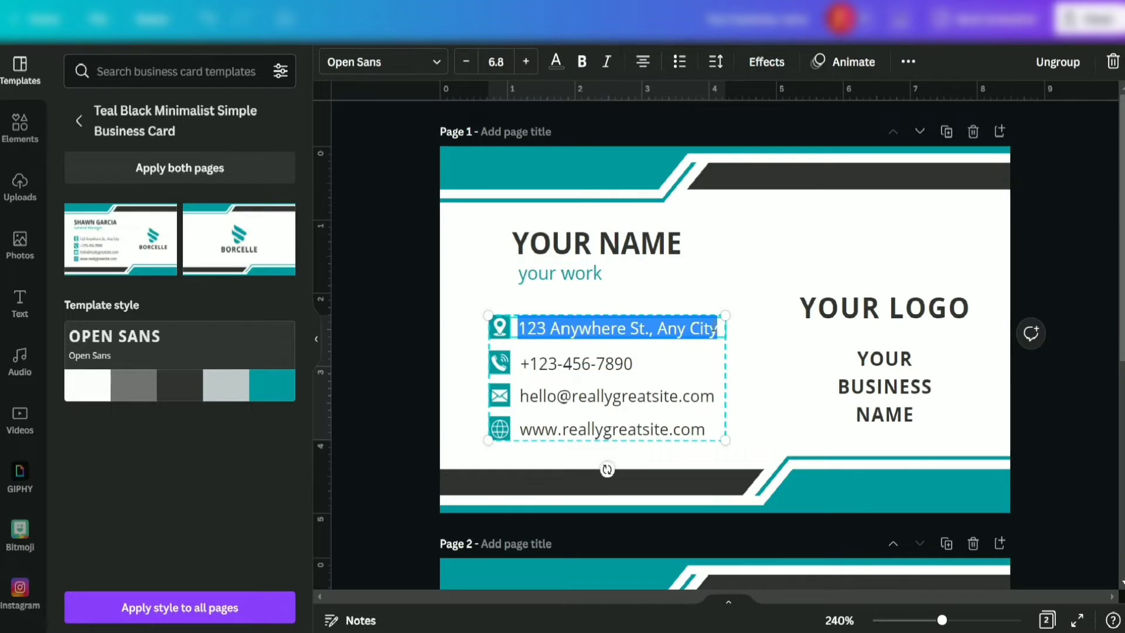
type("loctati")
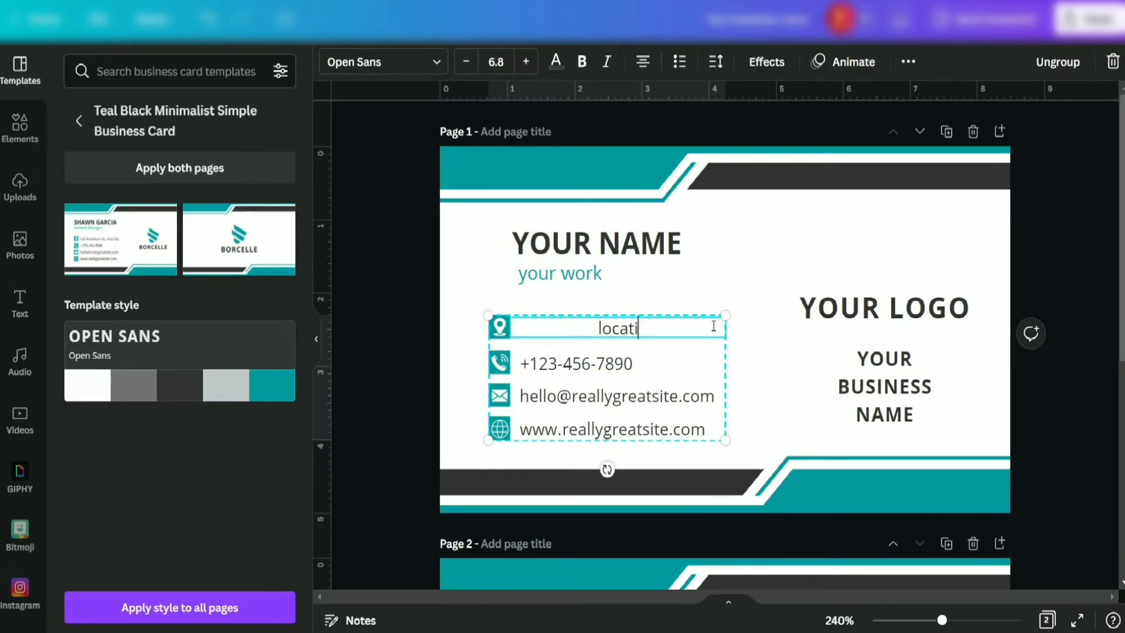
type("on")
key("Tab")
type("pho")
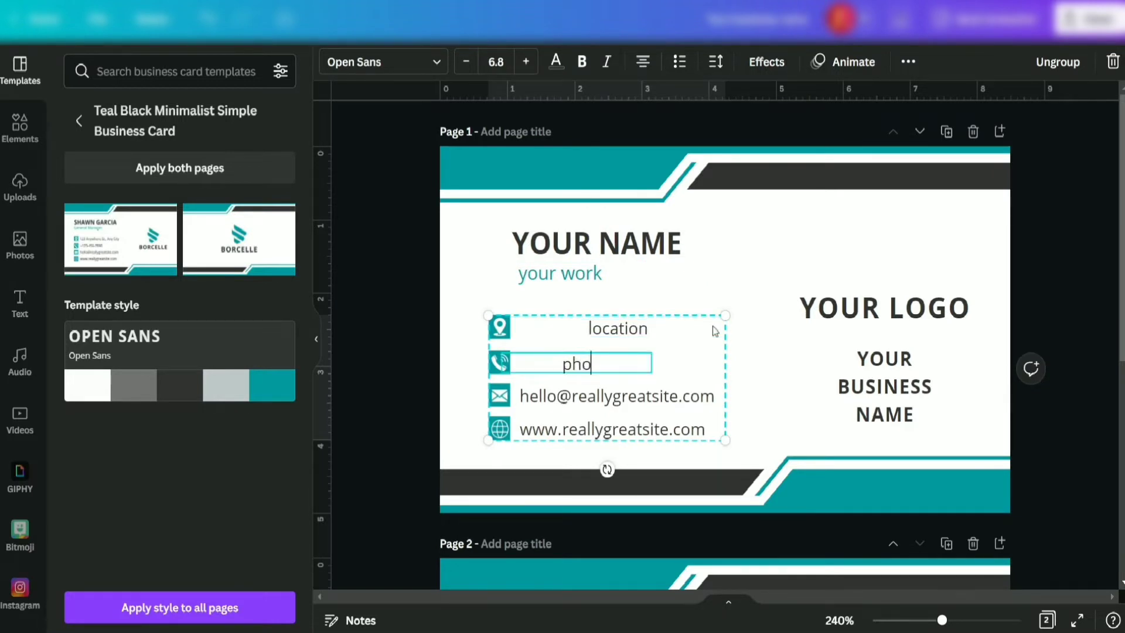
type("ne no,")
key("BackSpace")
type(".")
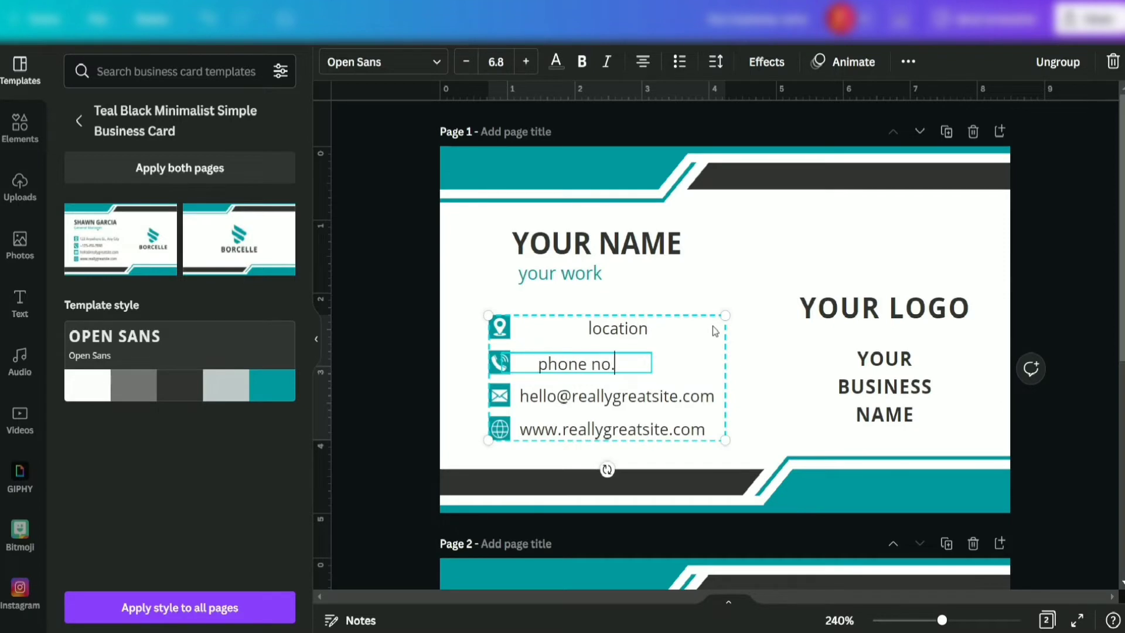
key("Tab")
type("y")
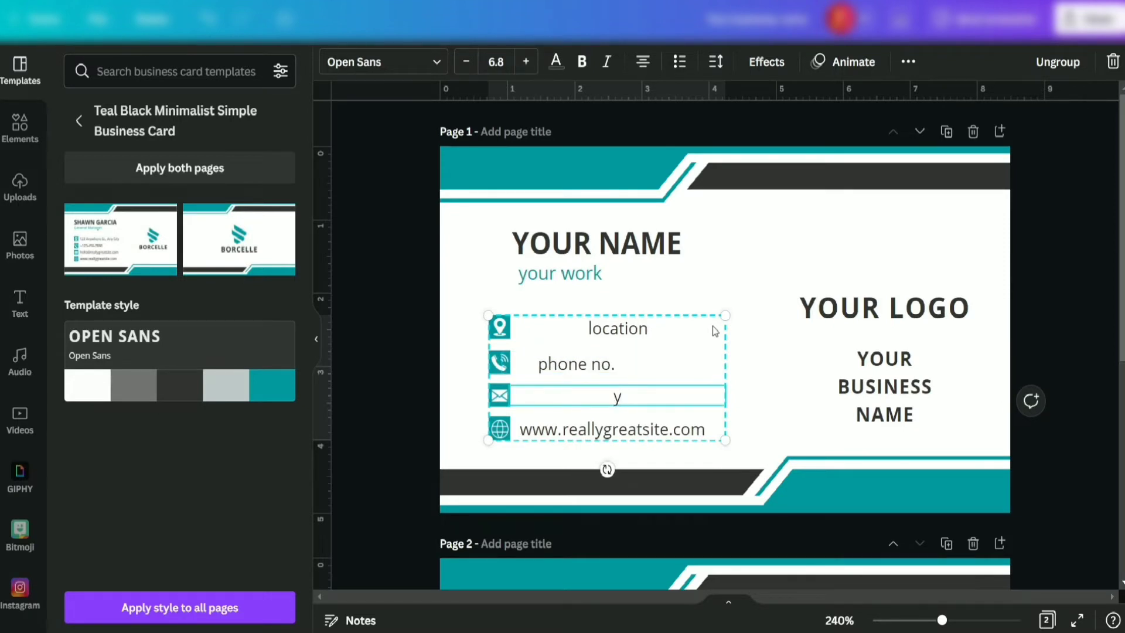
type("our mai")
type("l add")
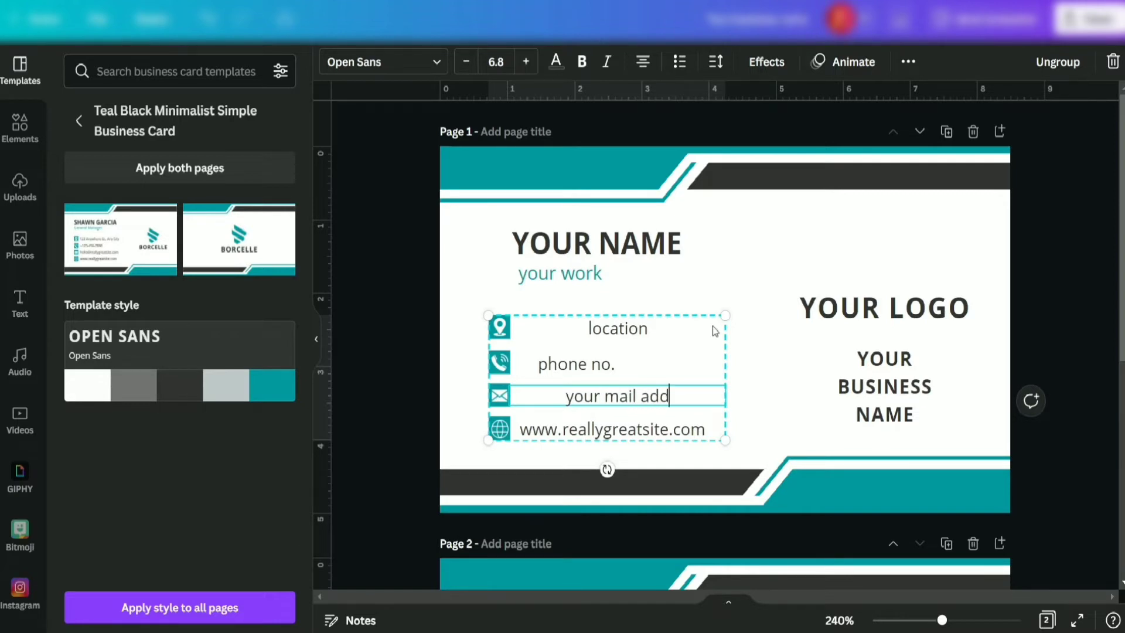
type("r")
key("BackSpace")
key("BackSpace")
key("BackSpace")
key("BackSpace")
key("BackSpace")
key("BackSpace")
key("BackSpace")
key("BackSpace")
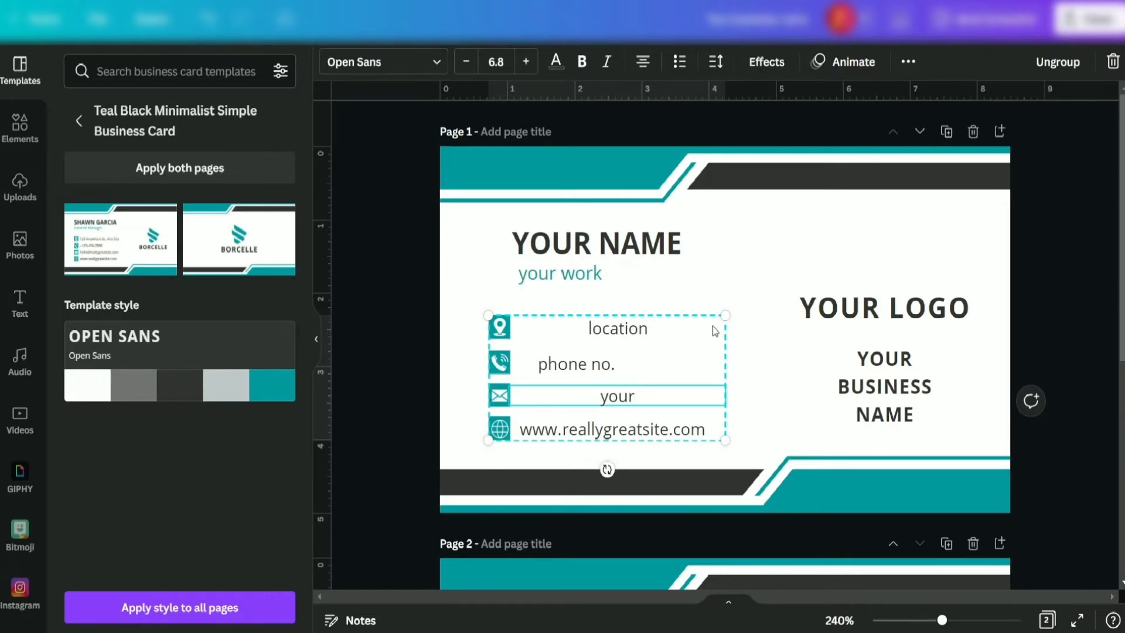
key("BackSpace")
key("BackSpace")
key("BackSpace")
type("you")
type("r email")
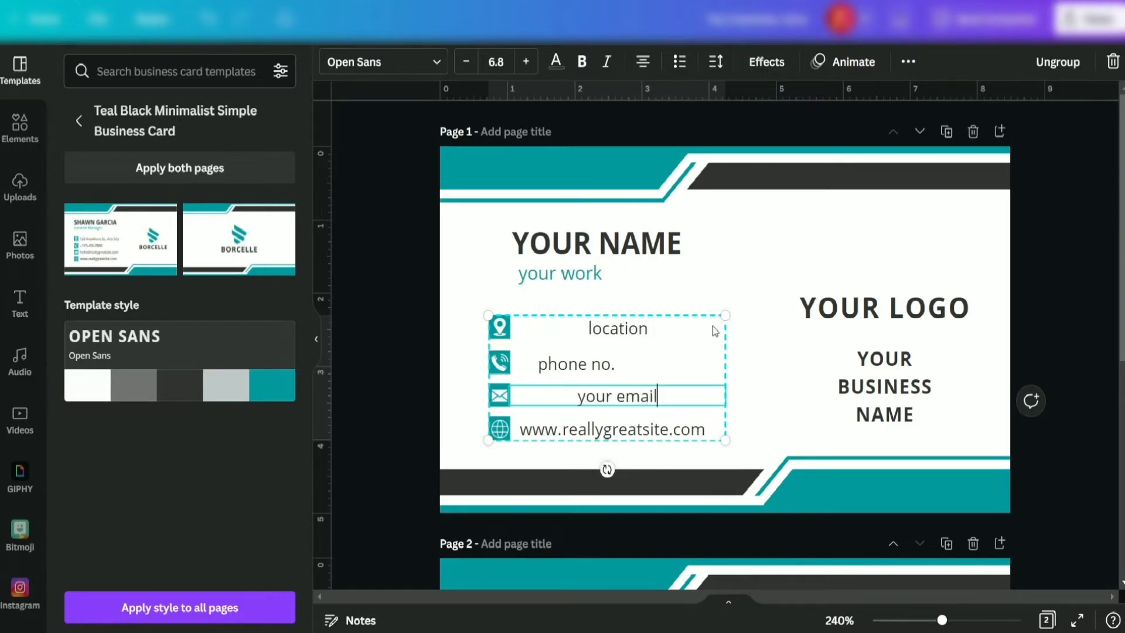
key("Tab")
type("your si")
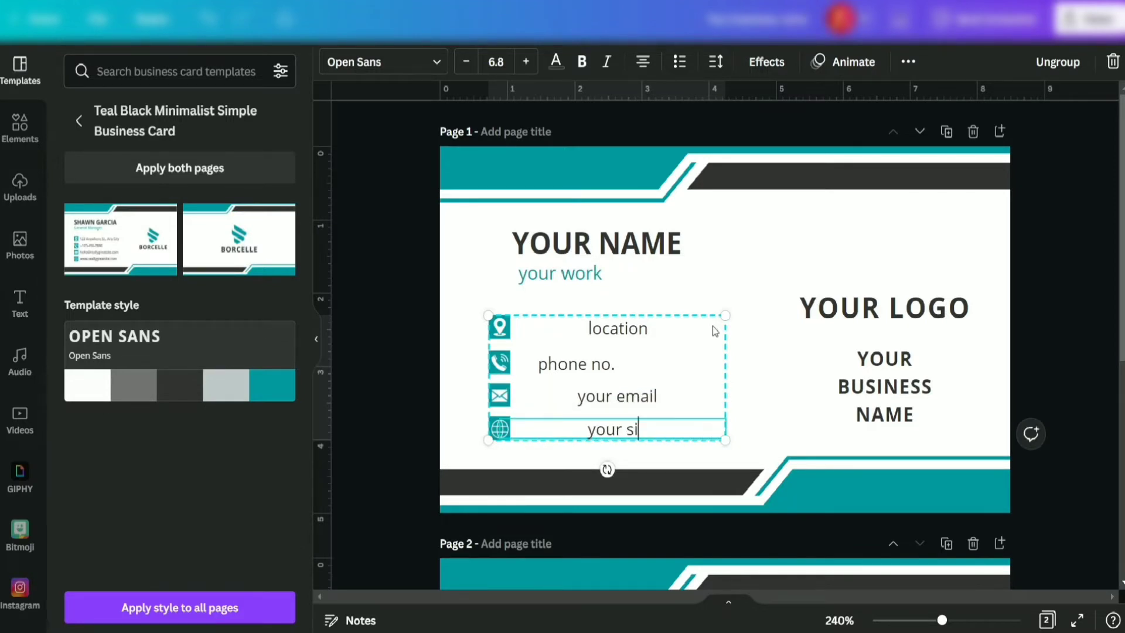
type("te")
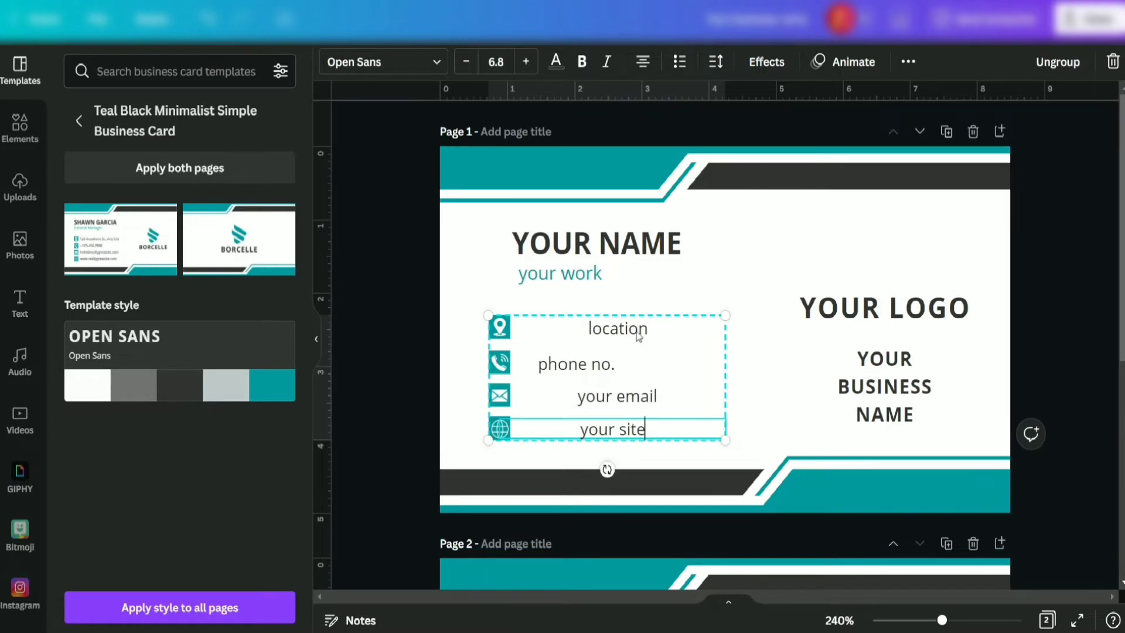
left_click(668, 328)
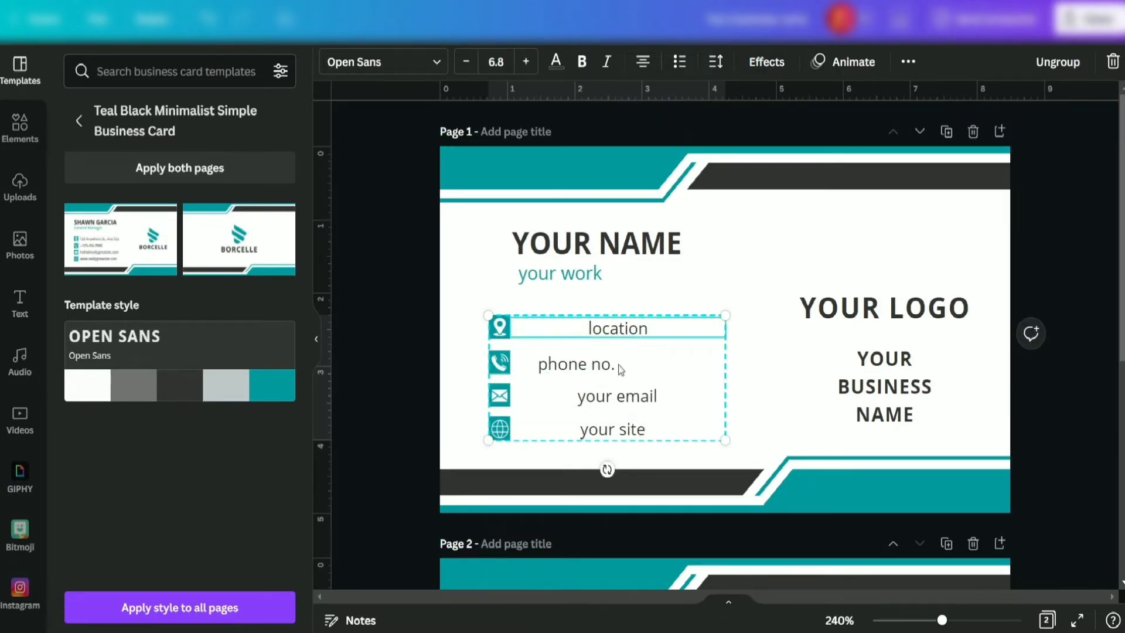
- Ungroup the four contact lines, left-align them, regroup them and nudge them right
key("ctrl+shift+g")
left_click(576, 364)
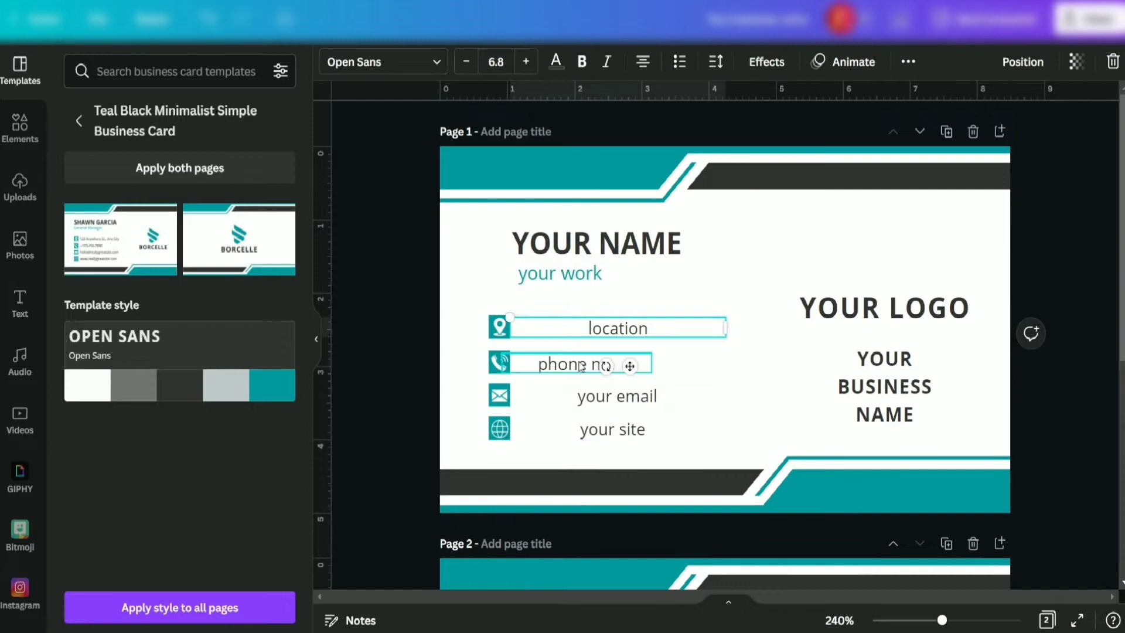
left_click(615, 395, "shift")
left_click(617, 328, "shift")
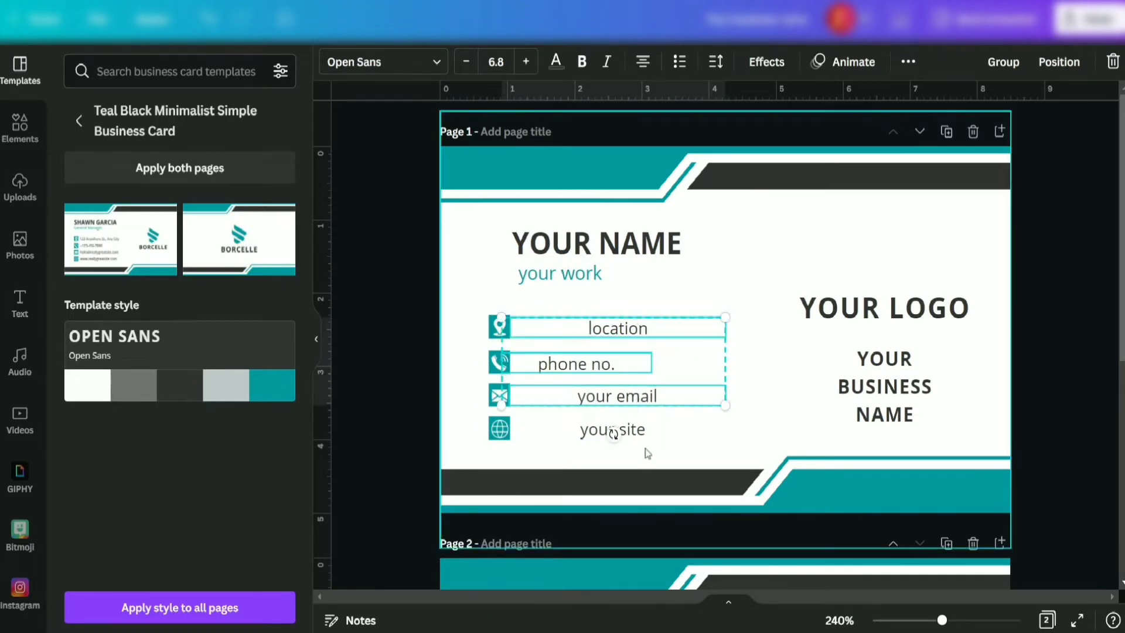
left_click(613, 428, "shift")
left_click(643, 62)
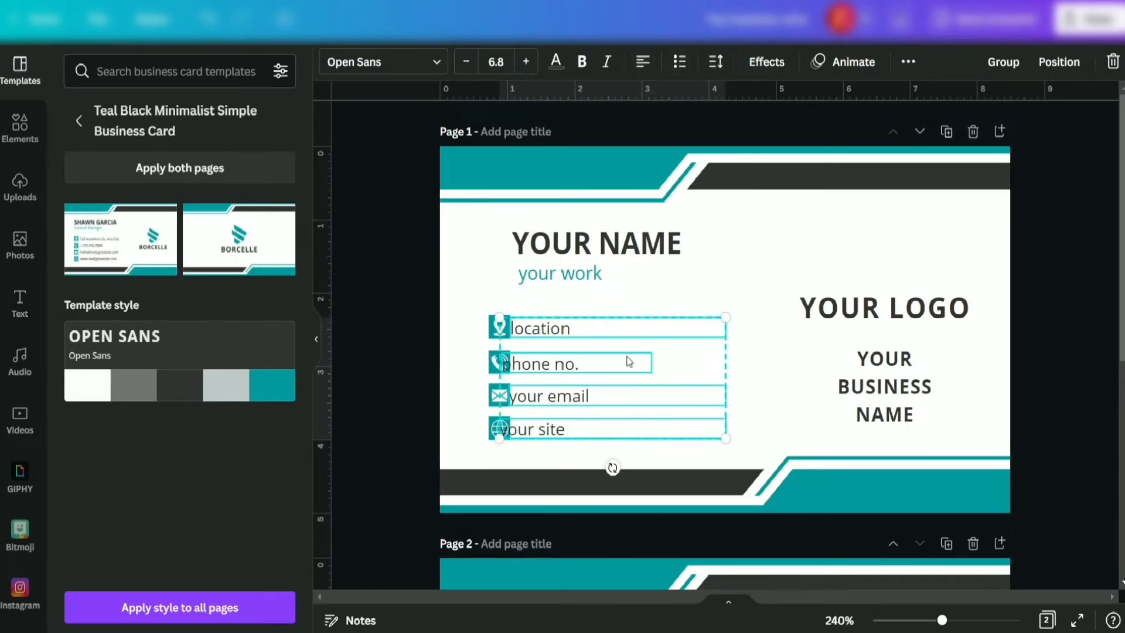
left_click(604, 348)
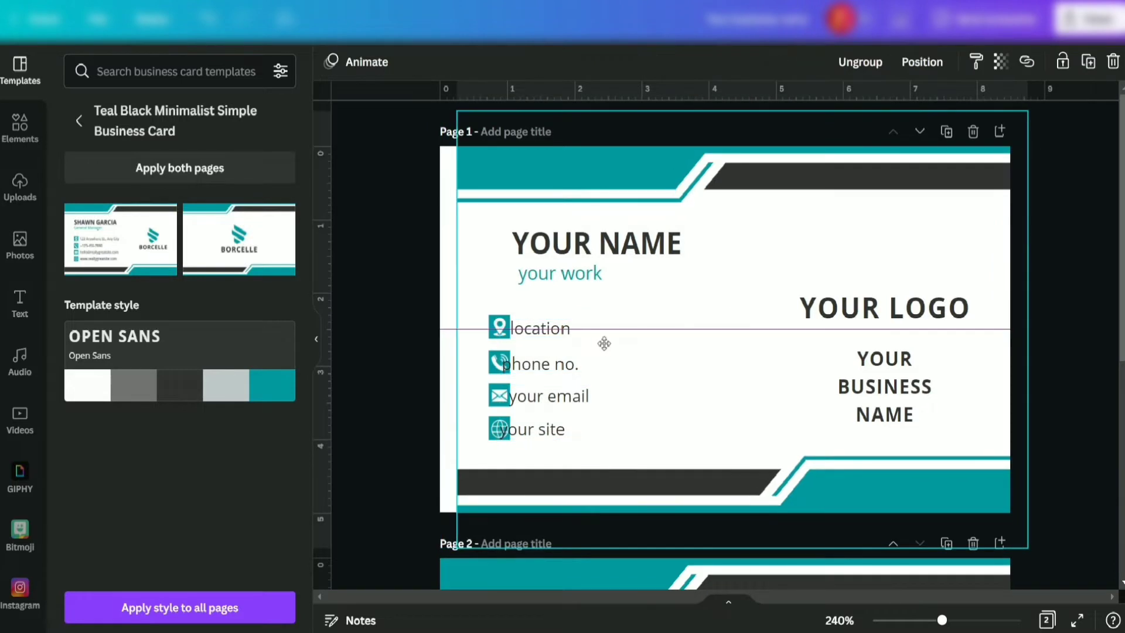
left_click(580, 387)
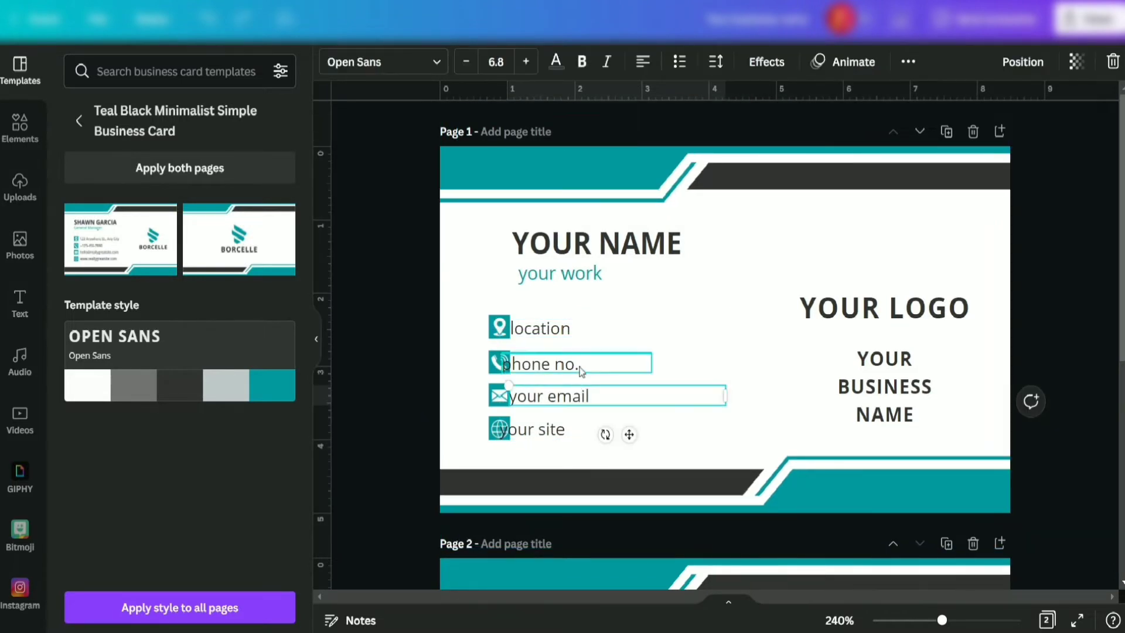
left_click(596, 324, "shift")
key("ctrl+g")
left_click_drag(580, 396, 594, 393)
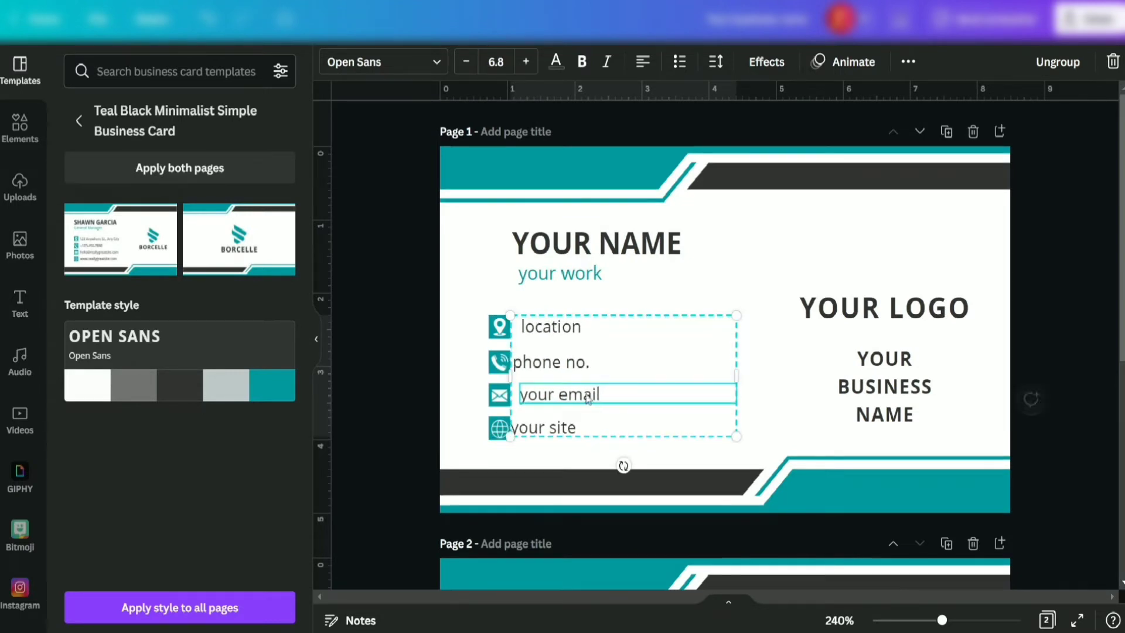
- Group the location, phone, email and site icons together
left_click(474, 335)
left_click(499, 360)
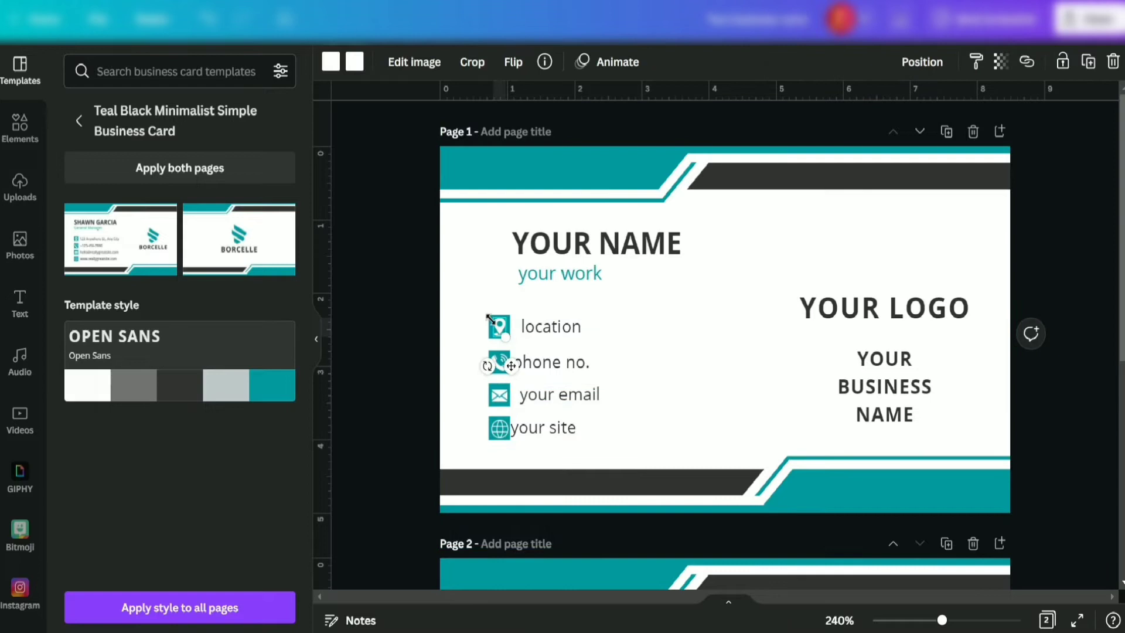
left_click(501, 325)
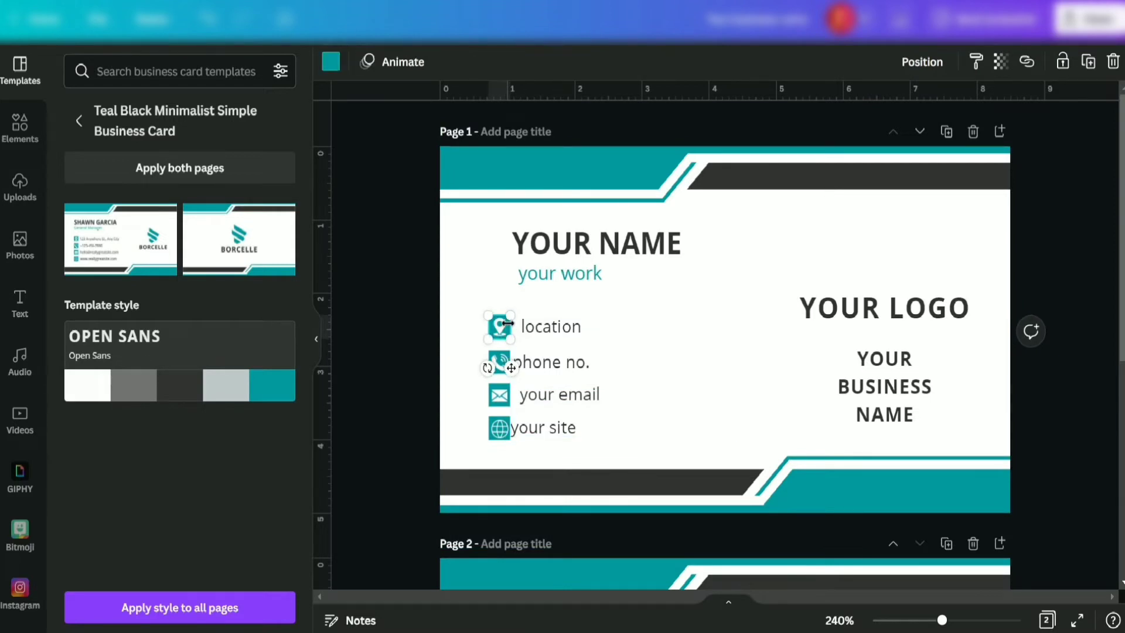
left_click(500, 361, "shift")
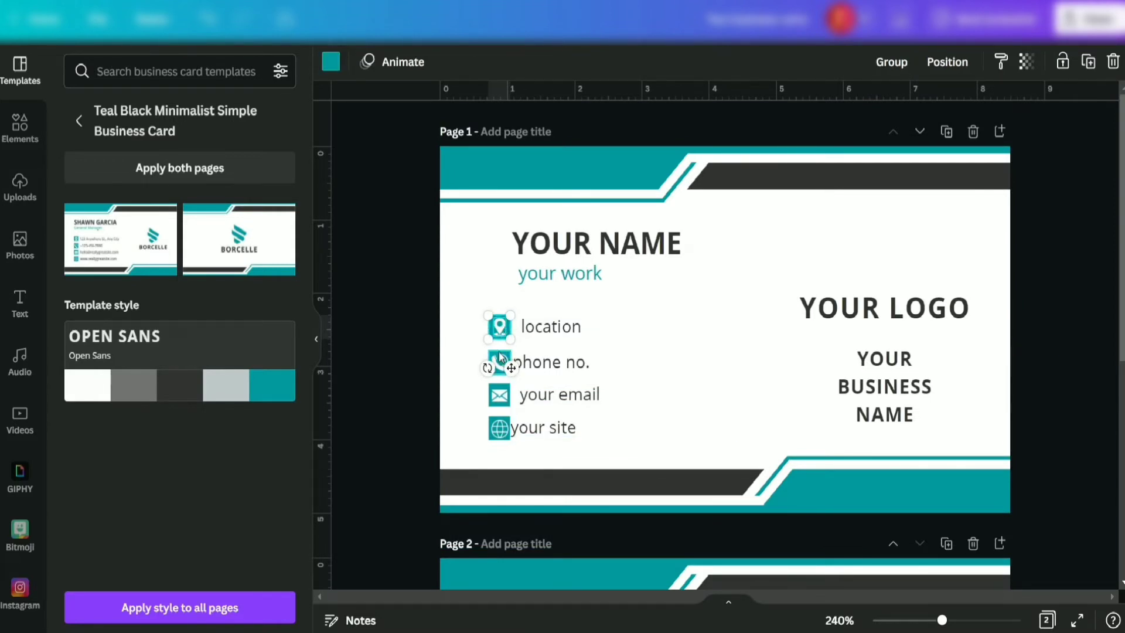
left_click(499, 361, "shift")
left_click(500, 394, "shift")
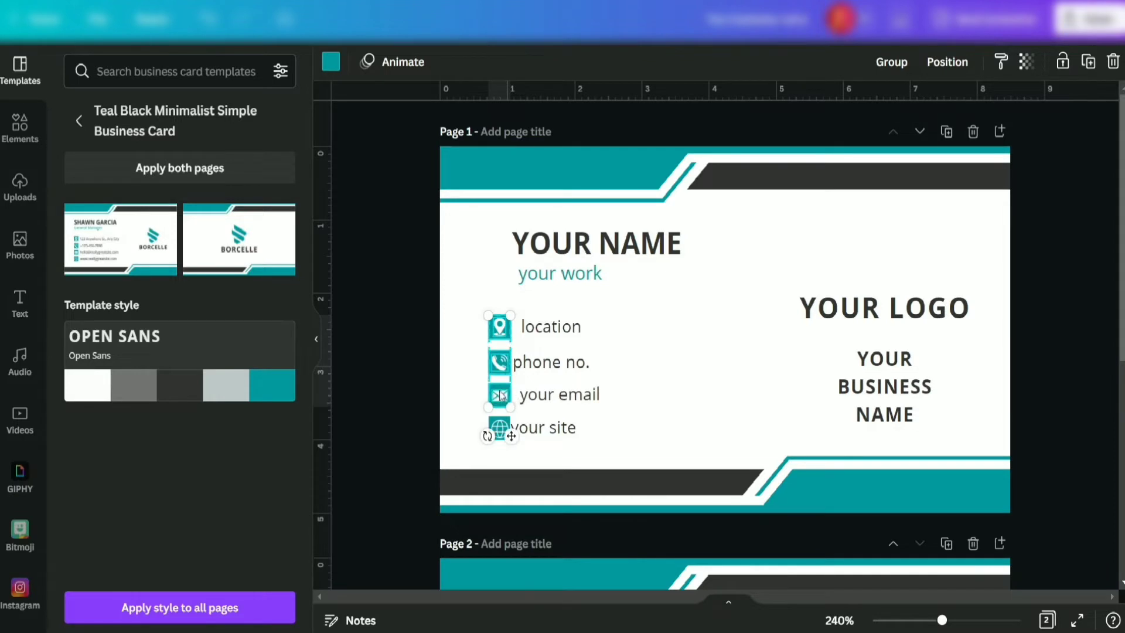
left_click(499, 427, "shift")
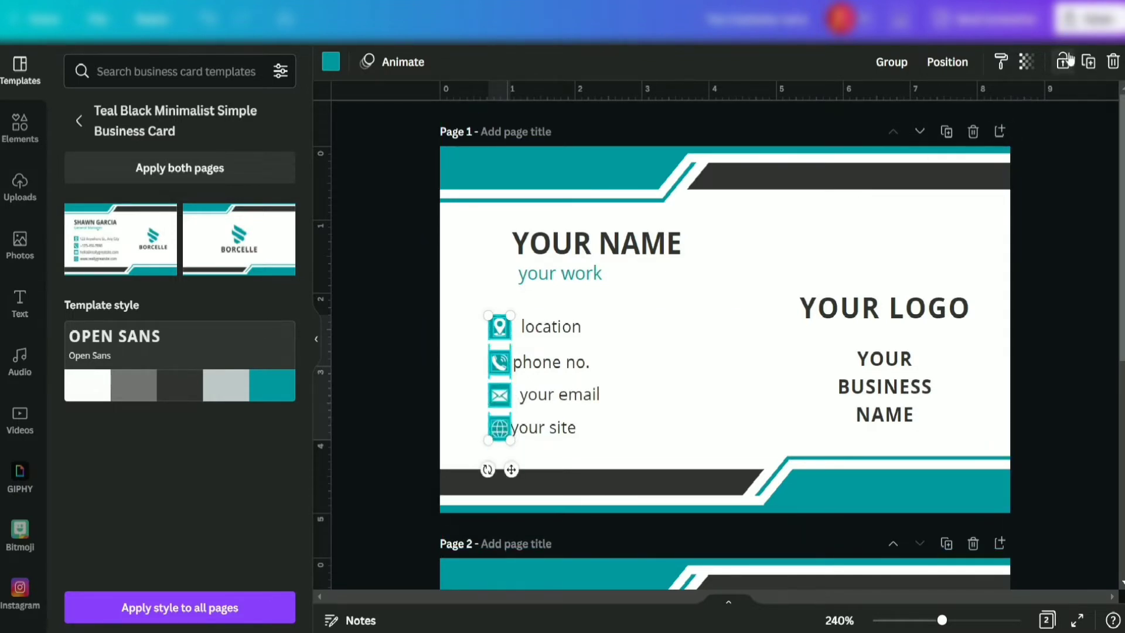
left_click(892, 61)
- Narrow the YOUR NAME / your work block from its left edge and left-align YOUR NAME
left_click(1082, 352)
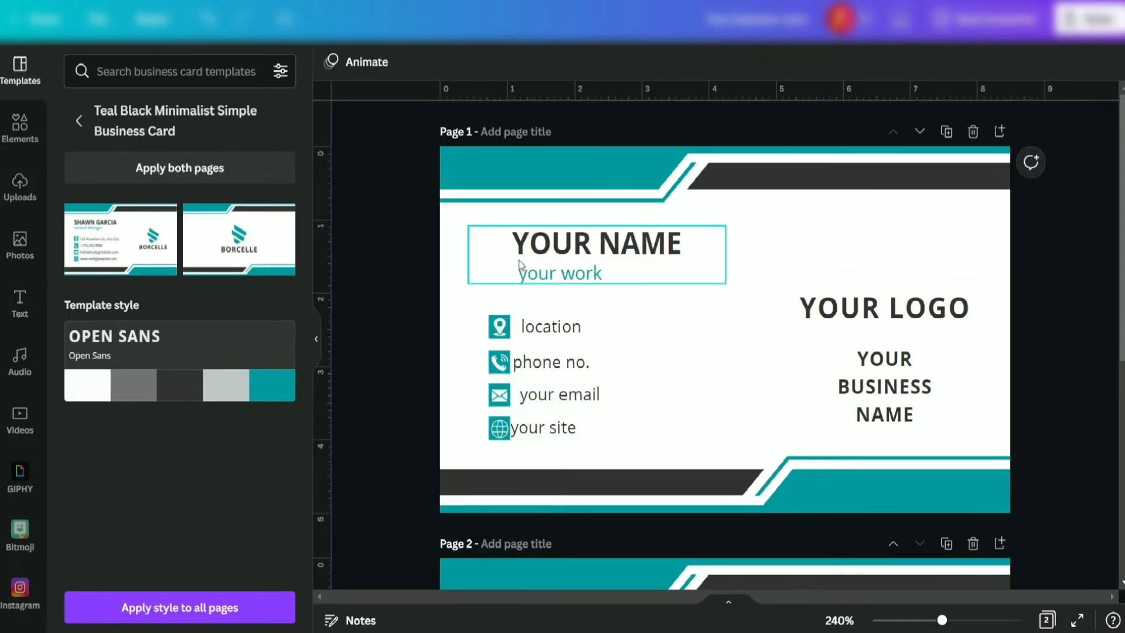
left_click(569, 402)
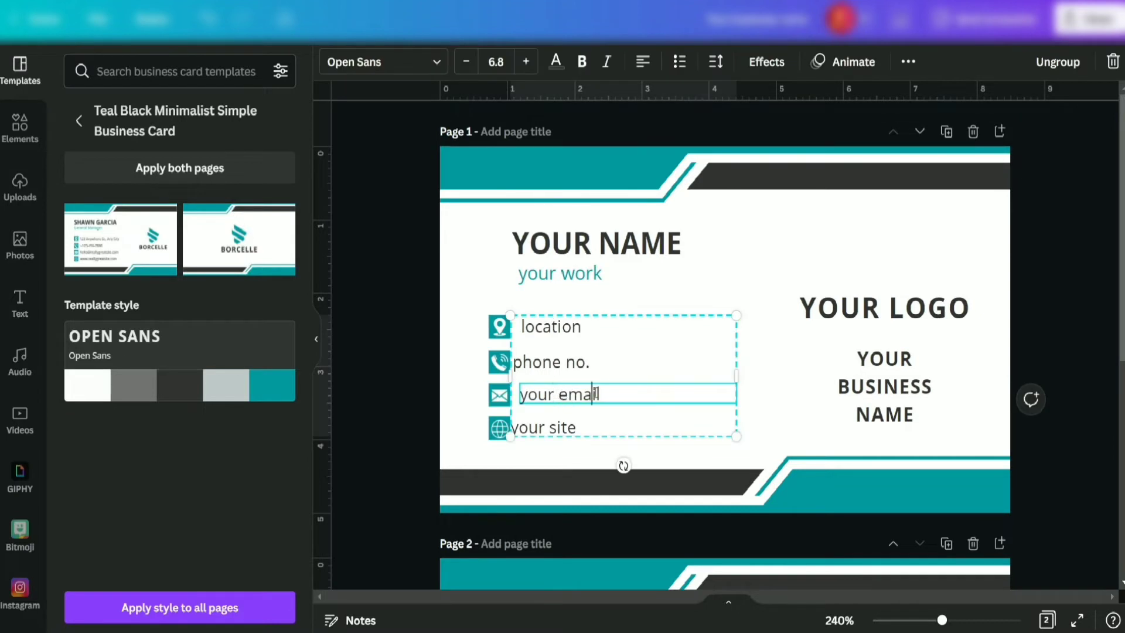
left_click(389, 329)
scroll(704, 352, "down", 3)
scroll(704, 352, "up", 3)
left_click(560, 274)
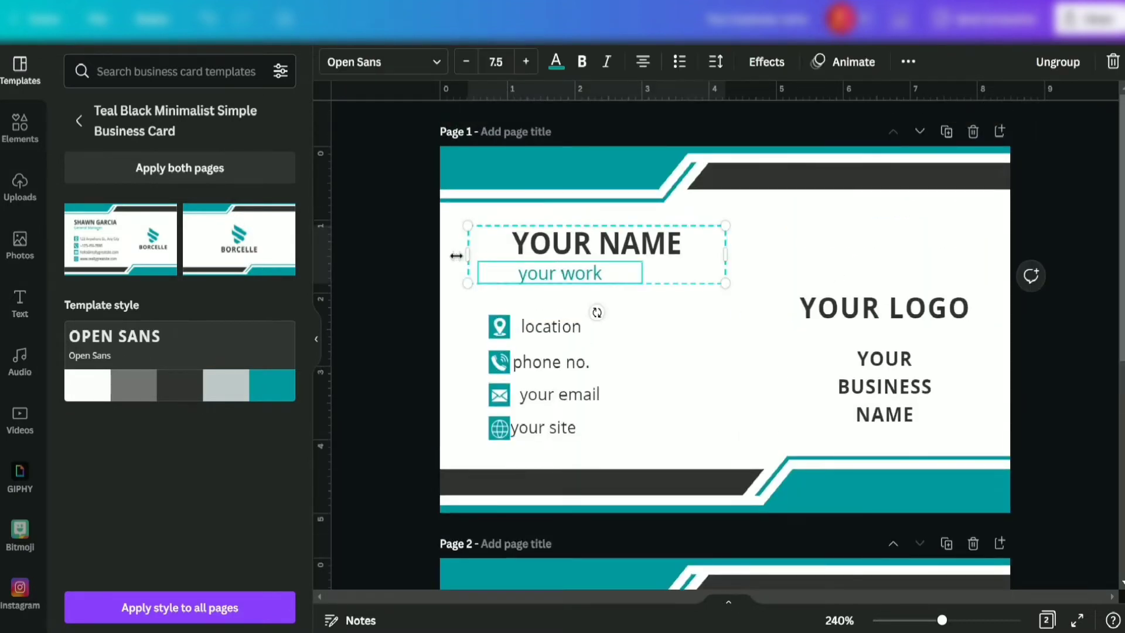
left_click_drag(456, 256, 479, 256)
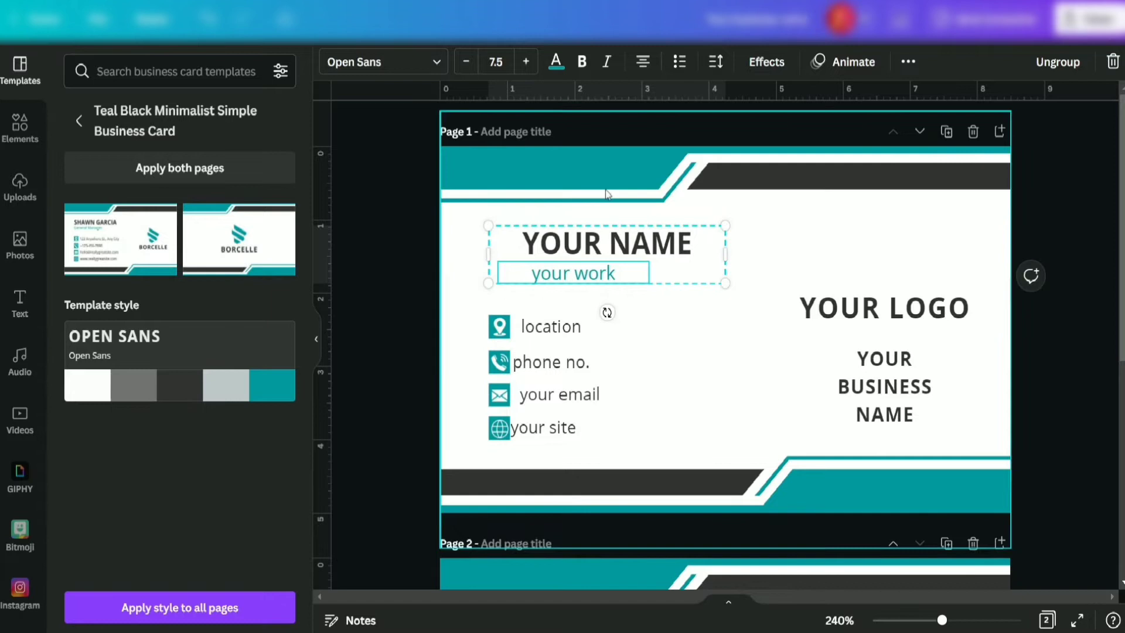
left_click(643, 61)
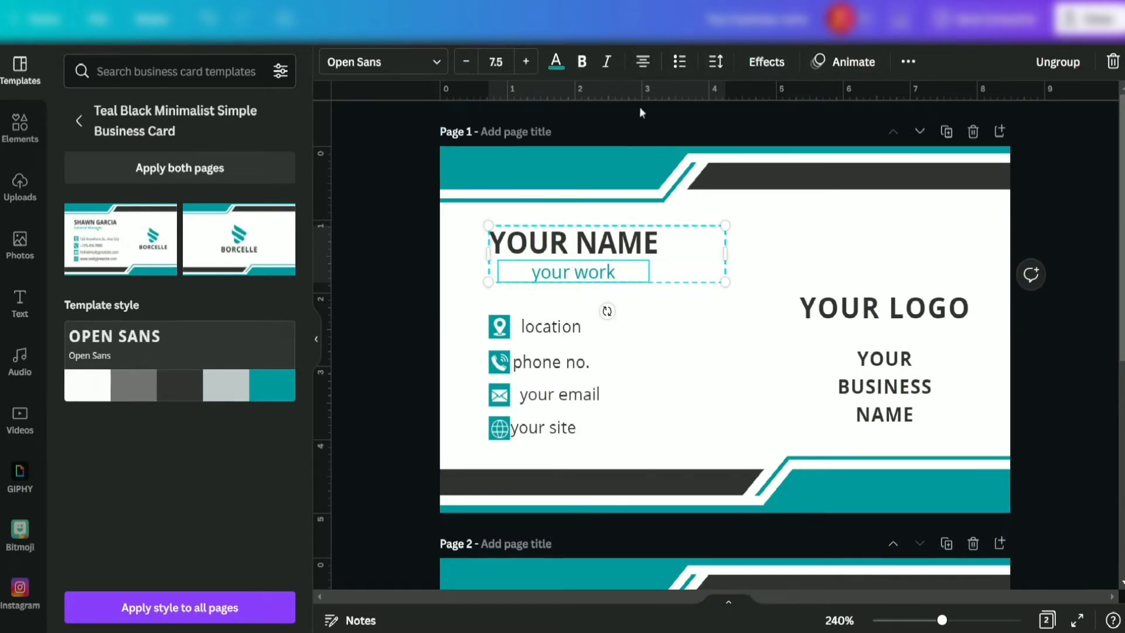
left_click(1050, 221)
scroll(880, 308, "down", 5)
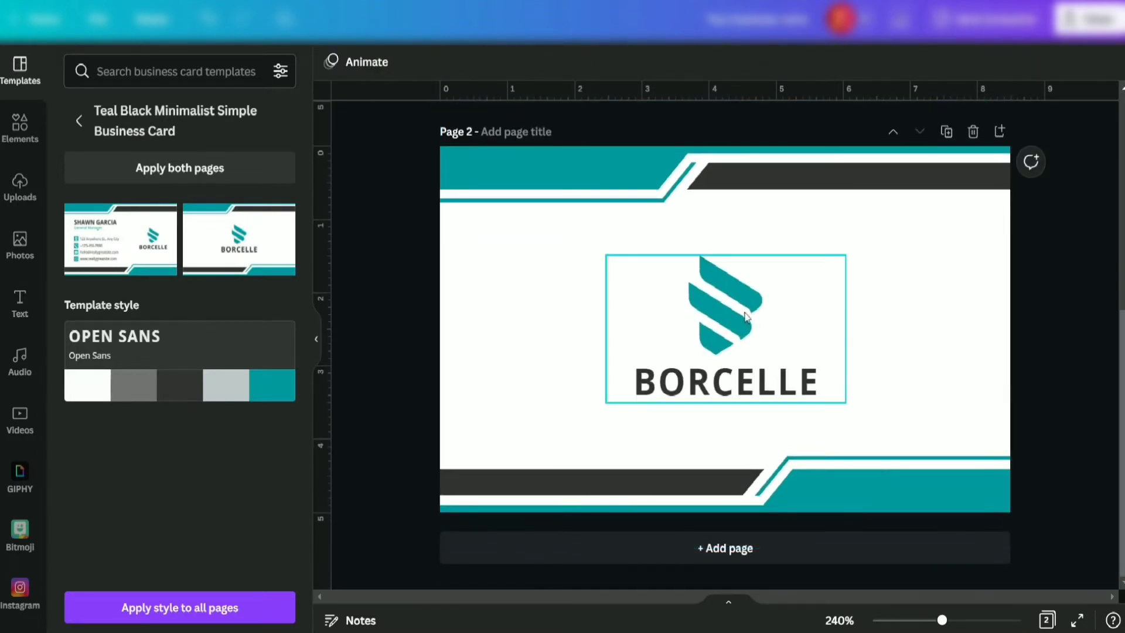
- Delete the BORCELLE logo image and BORCELLE text from page 2
left_click(747, 316)
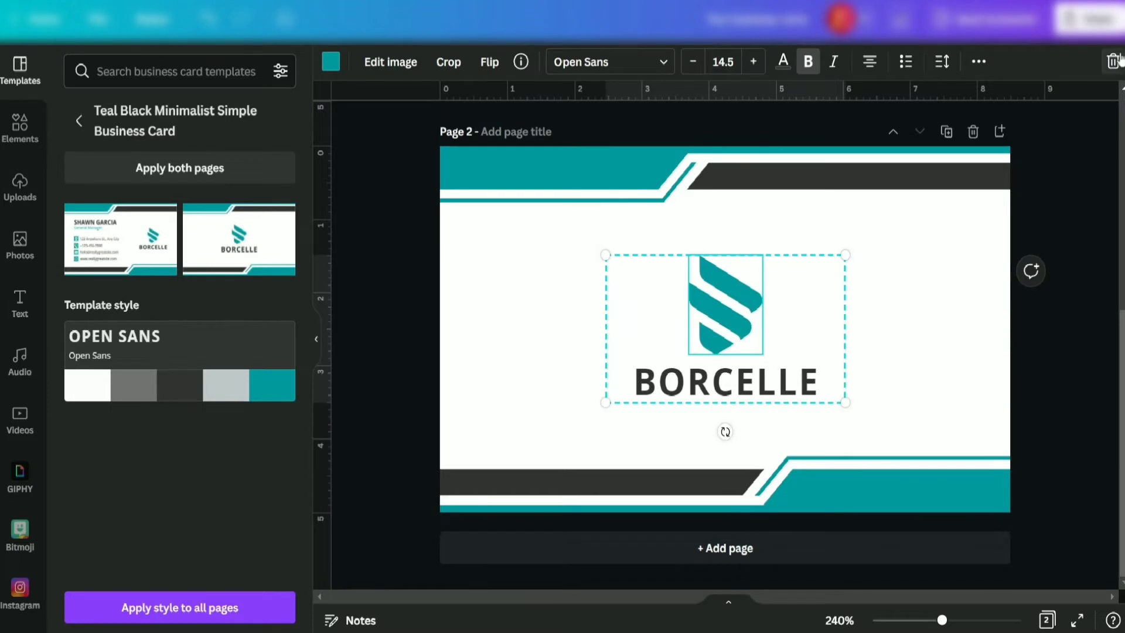
left_click(1112, 62)
left_click(1064, 104)
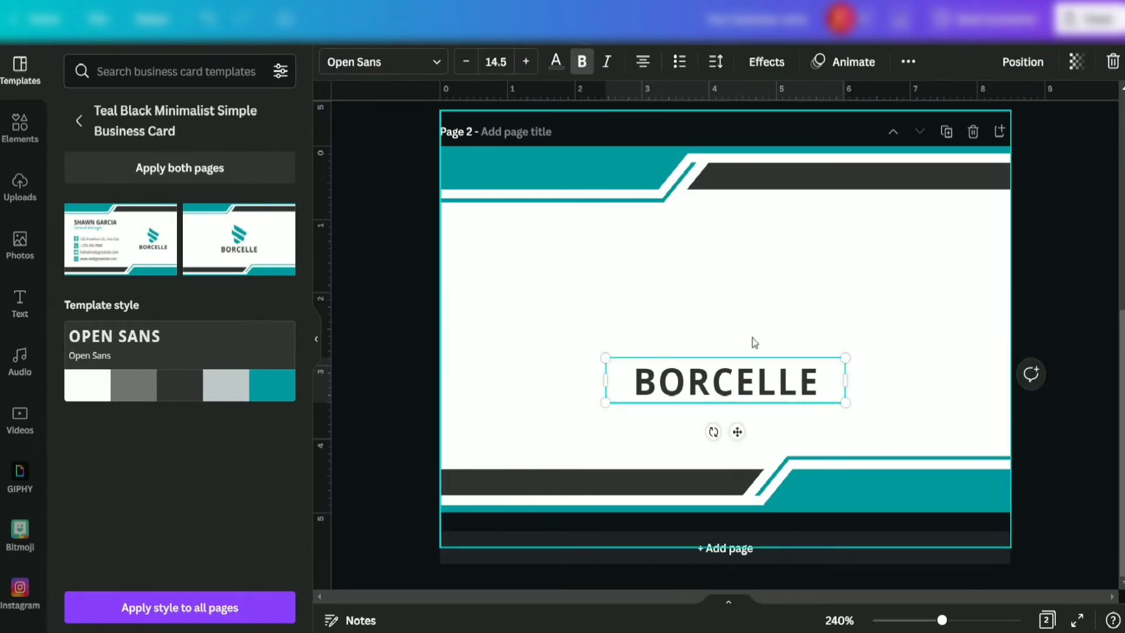
double_click(827, 378)
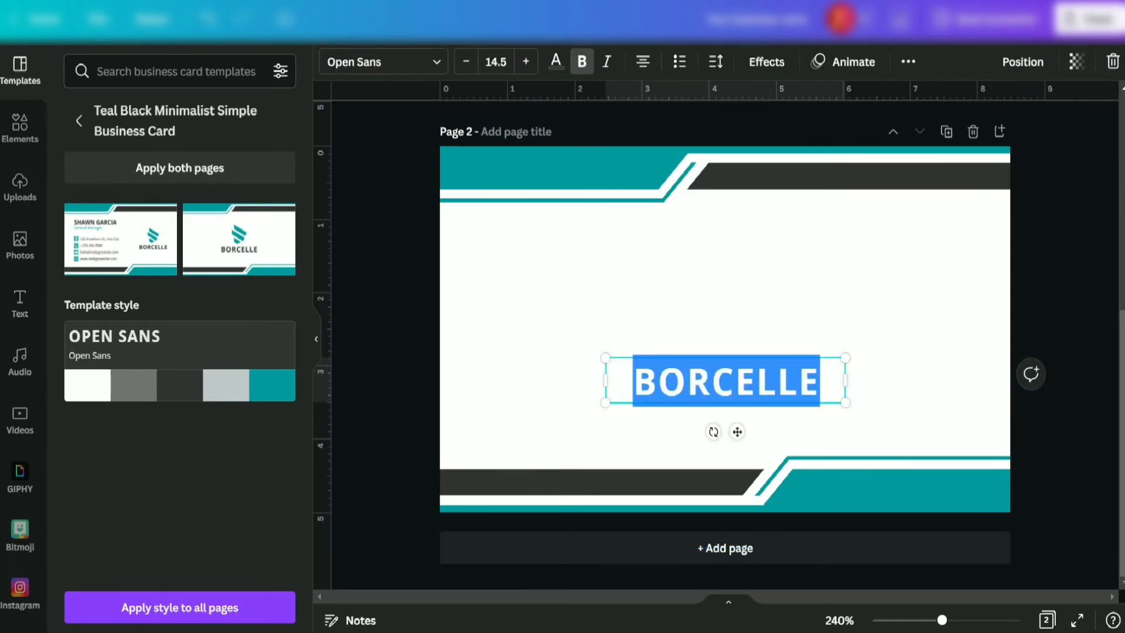
key("Delete")
scroll(792, 353, "up", 5)
- Copy page 1's YOUR LOGO group onto page 2, centred and enlarged
left_click(916, 295)
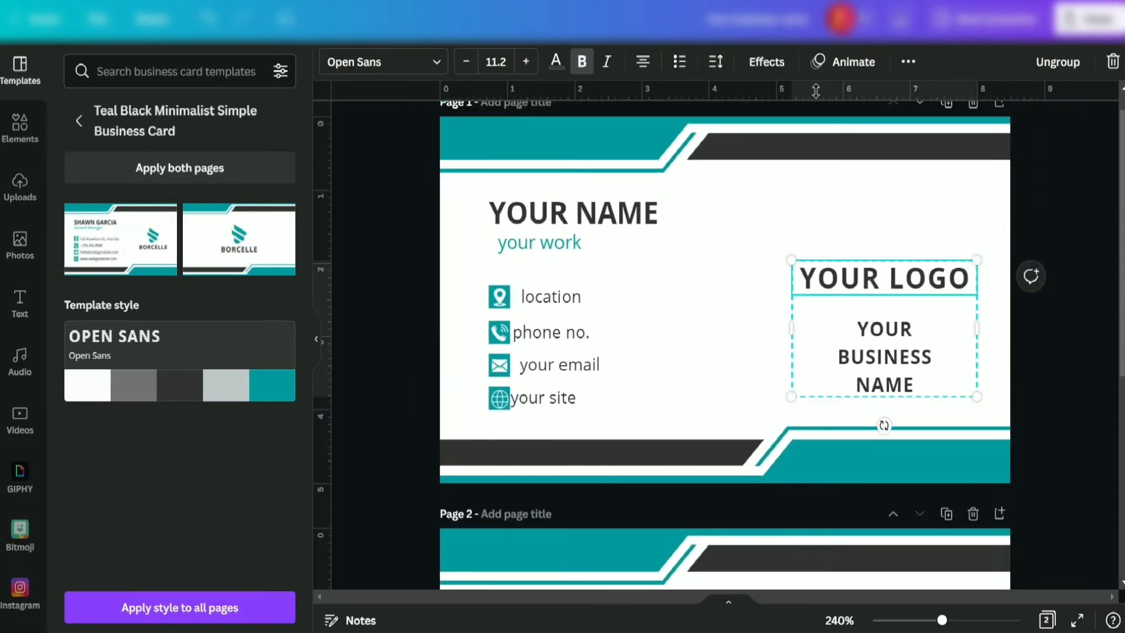
left_click(909, 61)
left_click(905, 112)
mouse_move(884, 369)
left_mouse_down()
mouse_move(734, 477)
mouse_move(733, 316)
left_mouse_up()
left_click_drag(835, 385, 906, 431)
left_click_drag(791, 370, 757, 374)
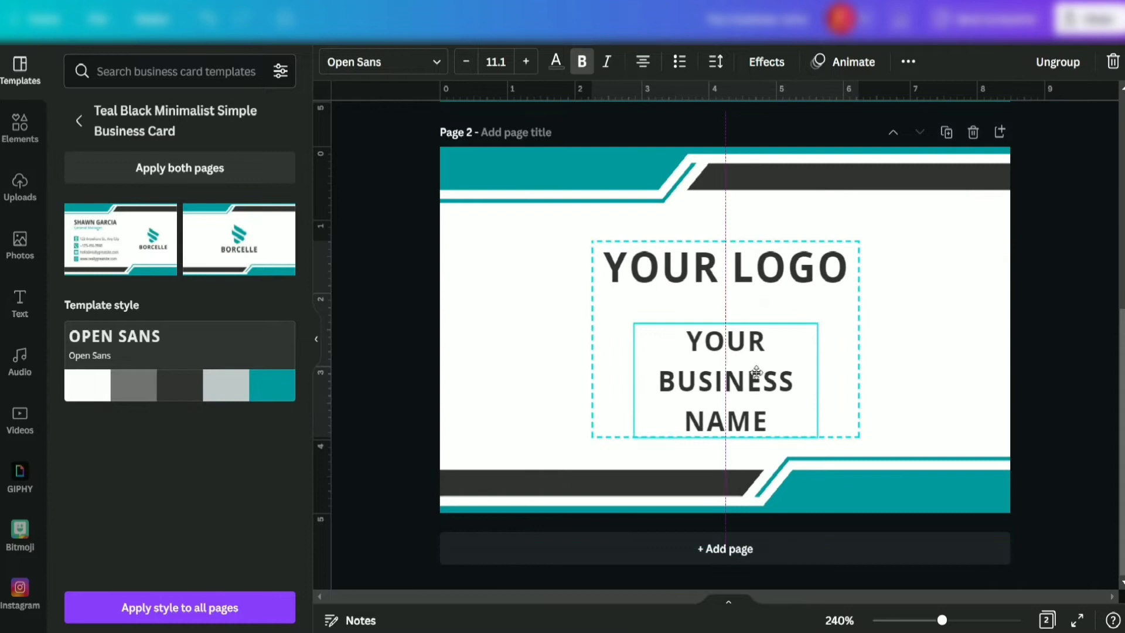
scroll(755, 373, "up", 5)
- Enlarge the YOUR LOGO group on the front page
left_click(876, 264)
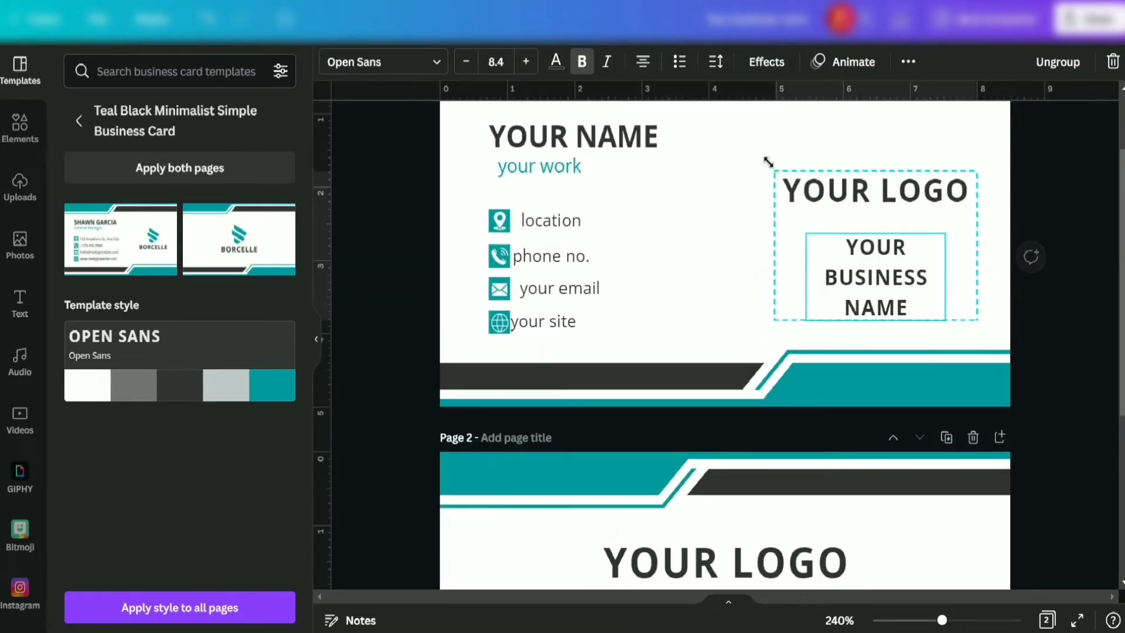
left_click_drag(766, 161, 739, 145)
scroll(791, 307, "up", 3)
left_click_drag(857, 325, 877, 342)
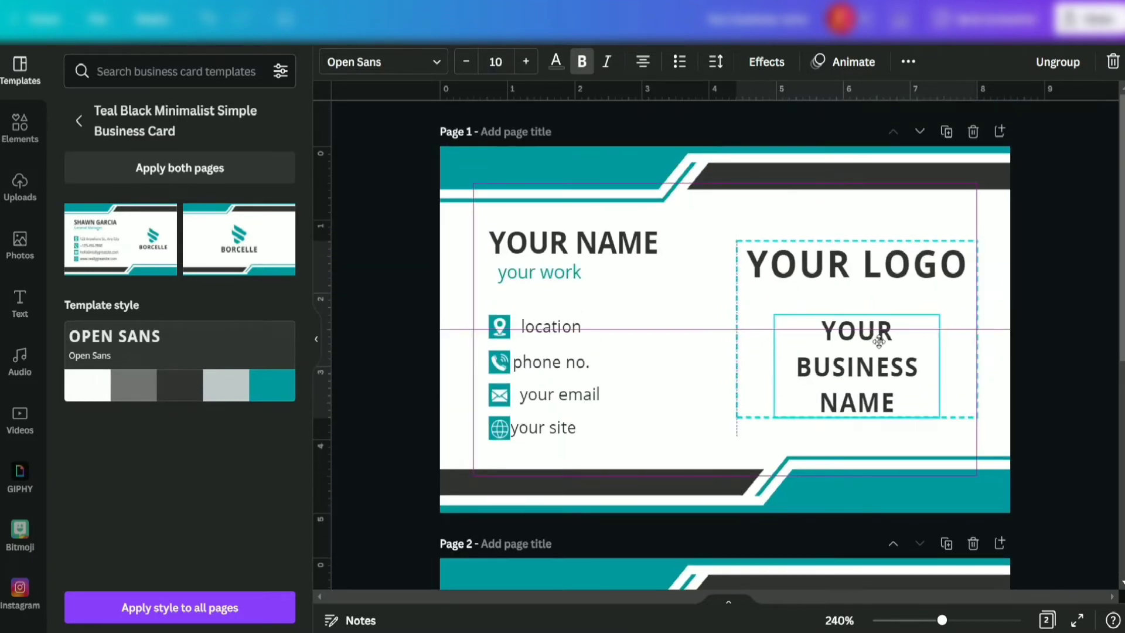
left_click(1028, 281)
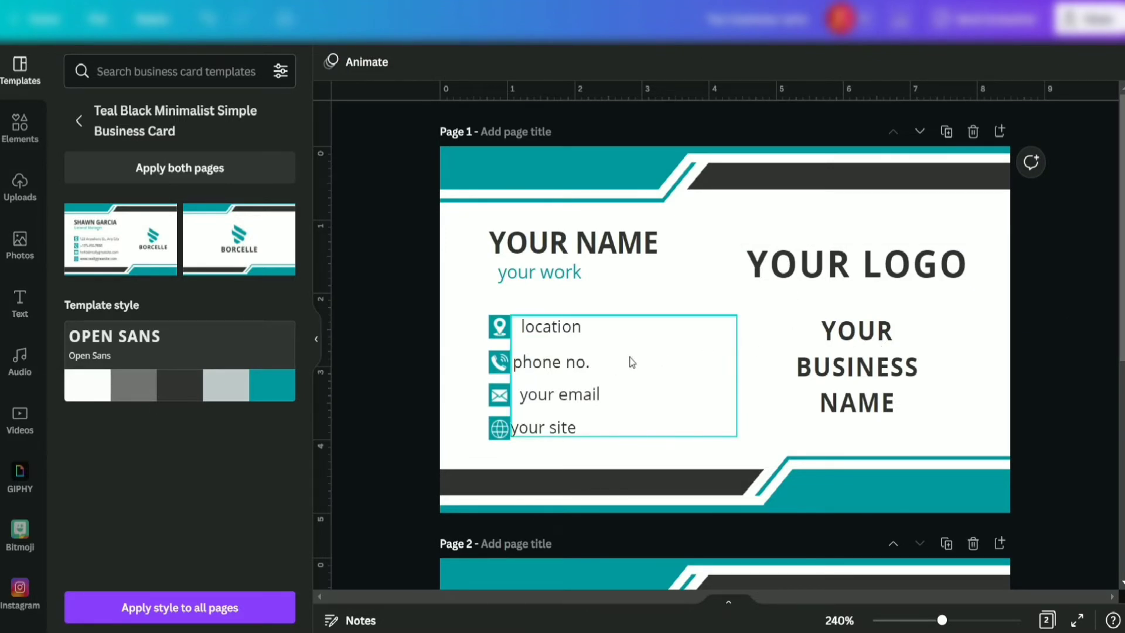
left_click(578, 370)
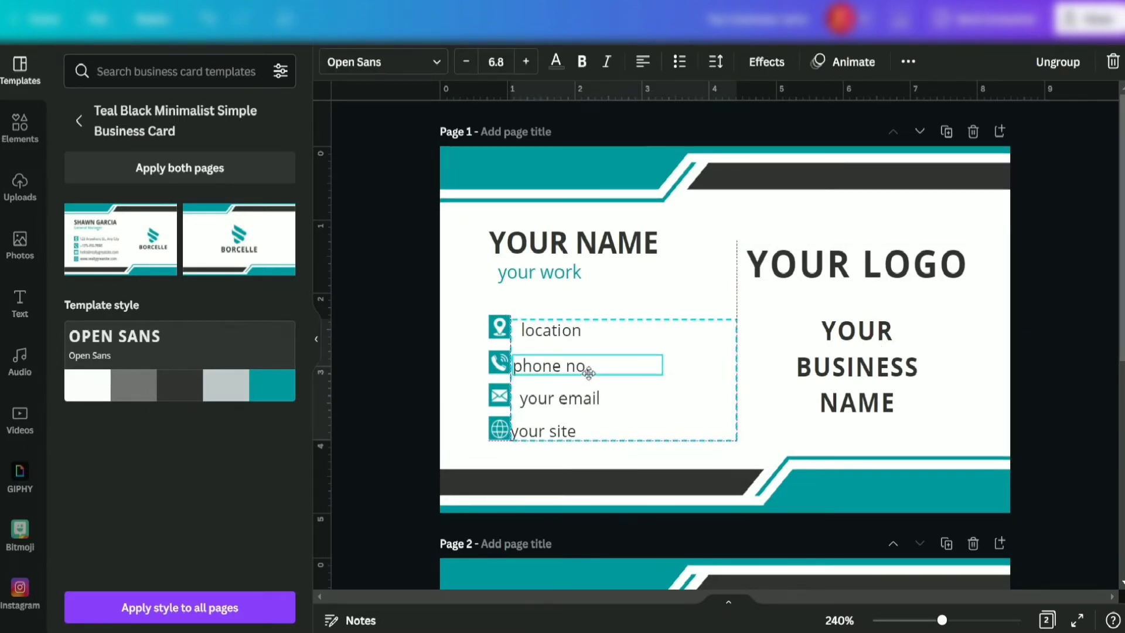
- Recolour the teal and dark header bars orange and yellow
left_click(574, 187)
left_click(331, 62)
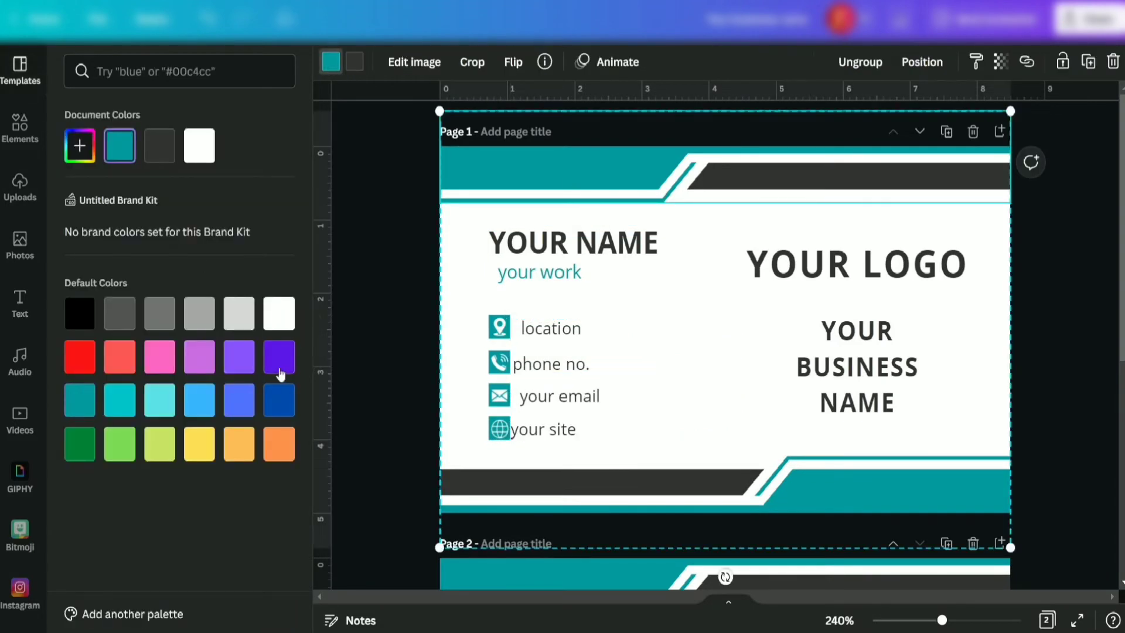
left_click(279, 443)
left_click(354, 61)
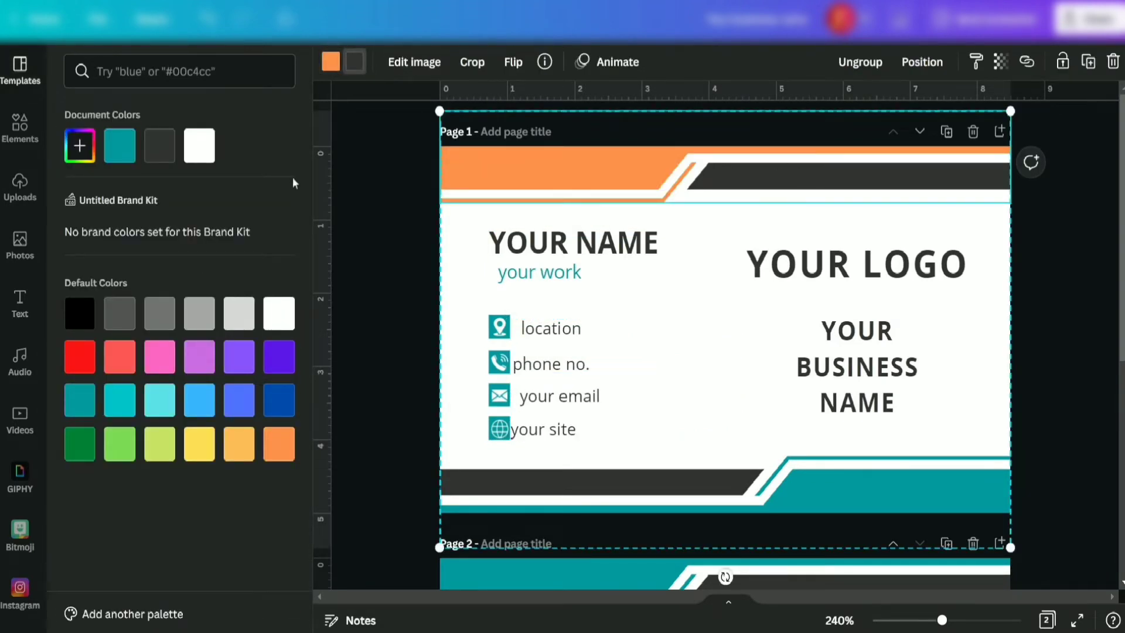
left_click(159, 401)
left_click(159, 445)
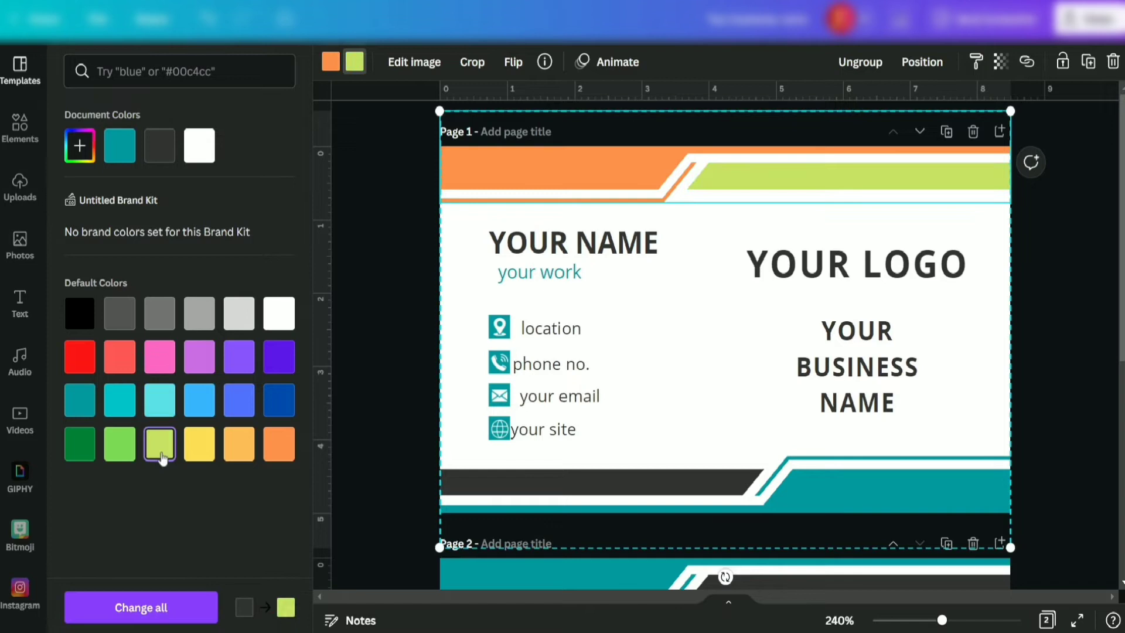
- Recolour the dark and teal footer bars orange and yellow
left_click(198, 445)
left_click(526, 489)
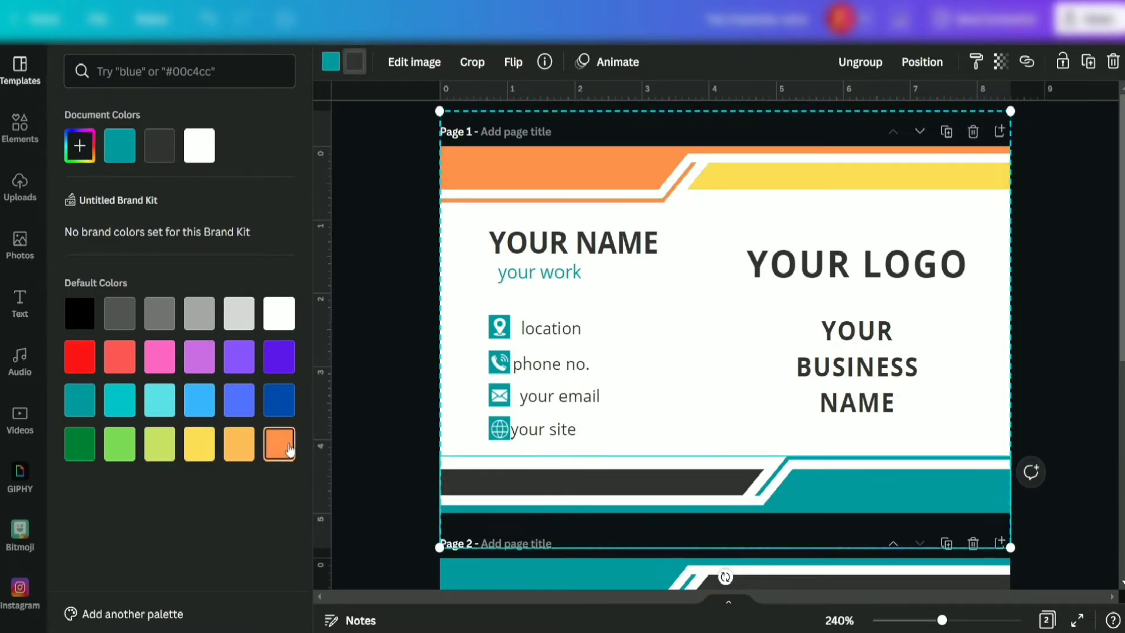
left_click(279, 442)
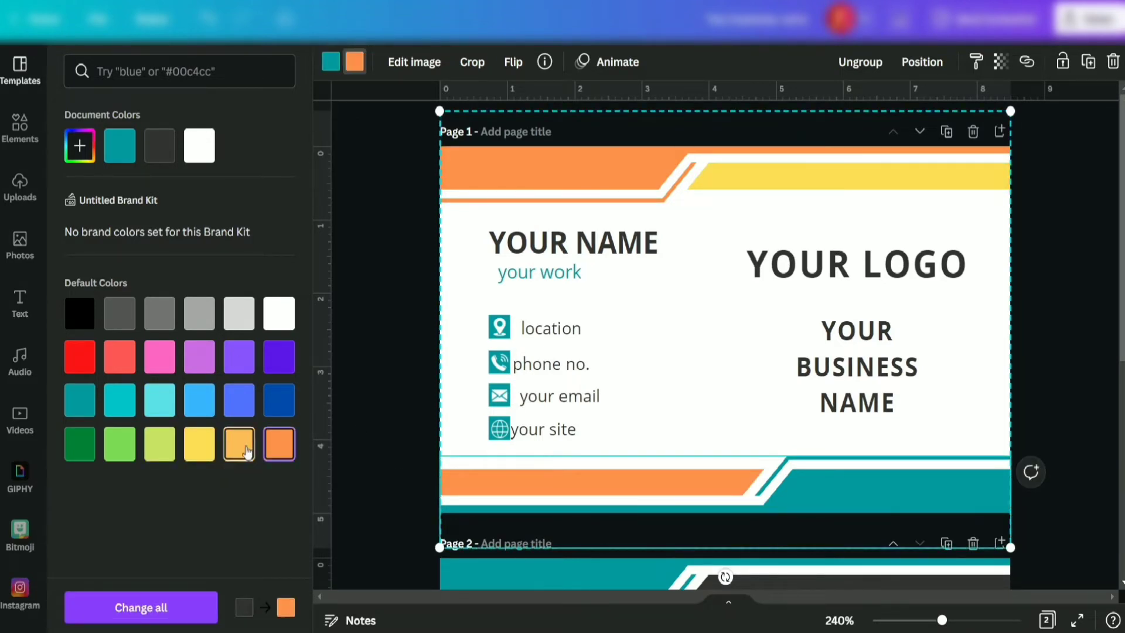
left_click(330, 61)
left_click(199, 443)
scroll(864, 356, "down", 5)
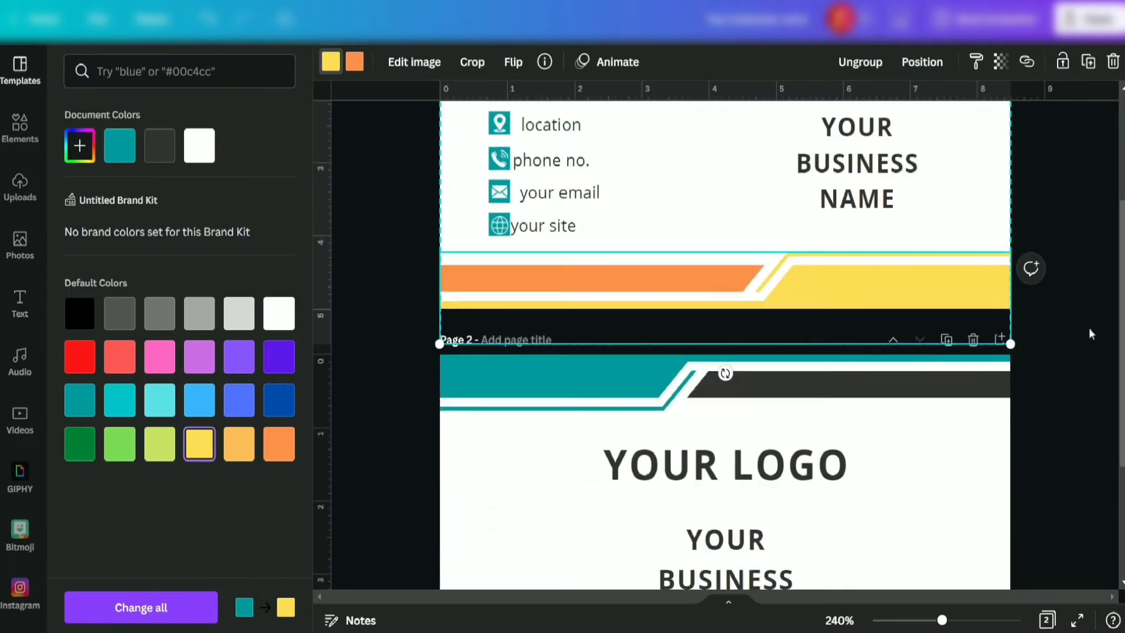
scroll(864, 355, "down", 2)
- Delete the teal and dark bars from page 2
left_click(844, 404)
left_click(1112, 62)
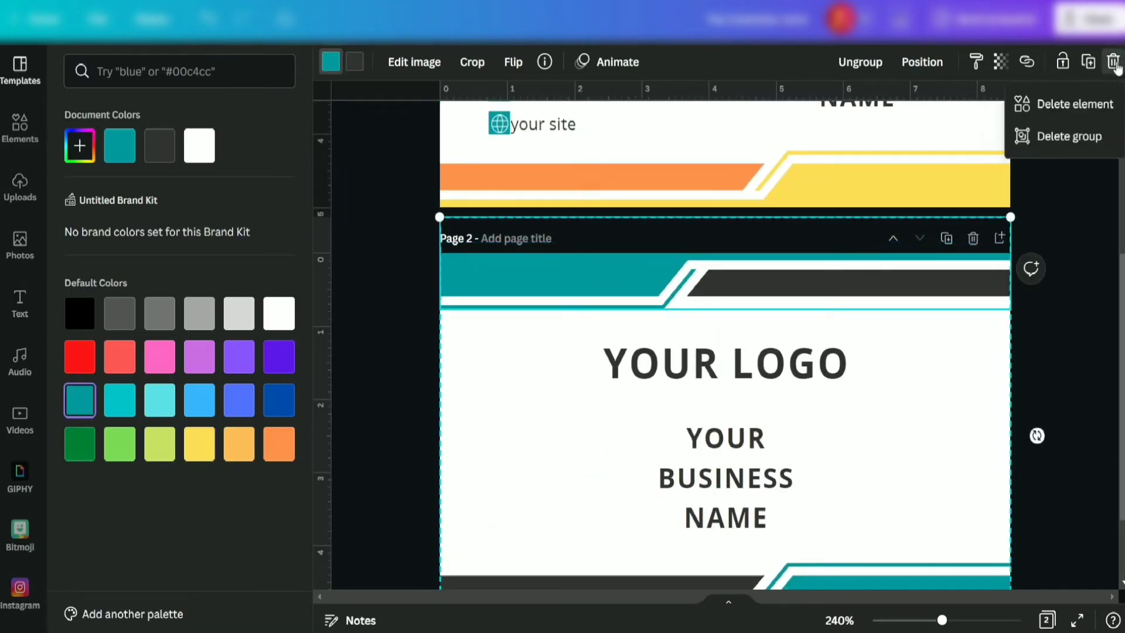
left_click(1068, 136)
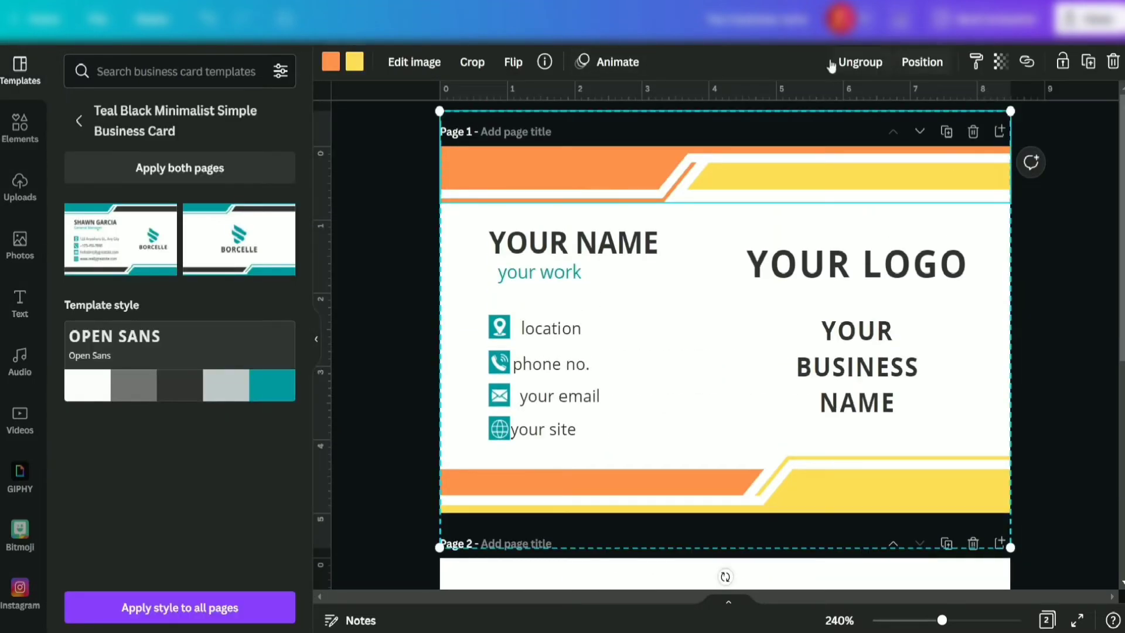
scroll(864, 352, "down", 3)
scroll(865, 352, "down", 3)
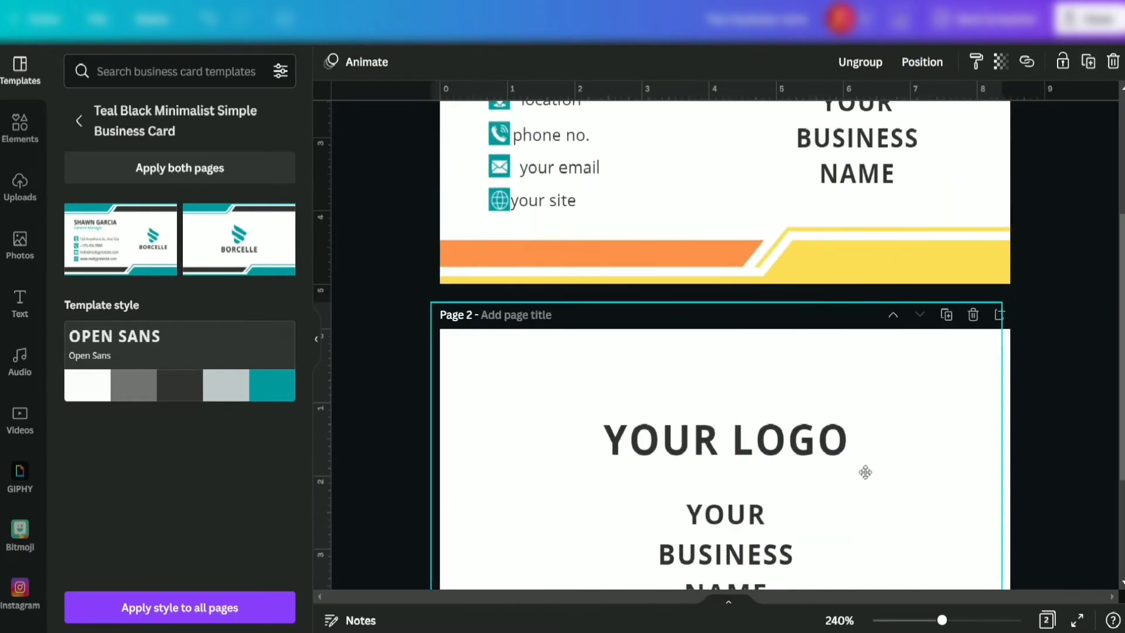
scroll(1075, 396, "down", 1)
scroll(1075, 396, "down", 2)
left_click(1075, 395)
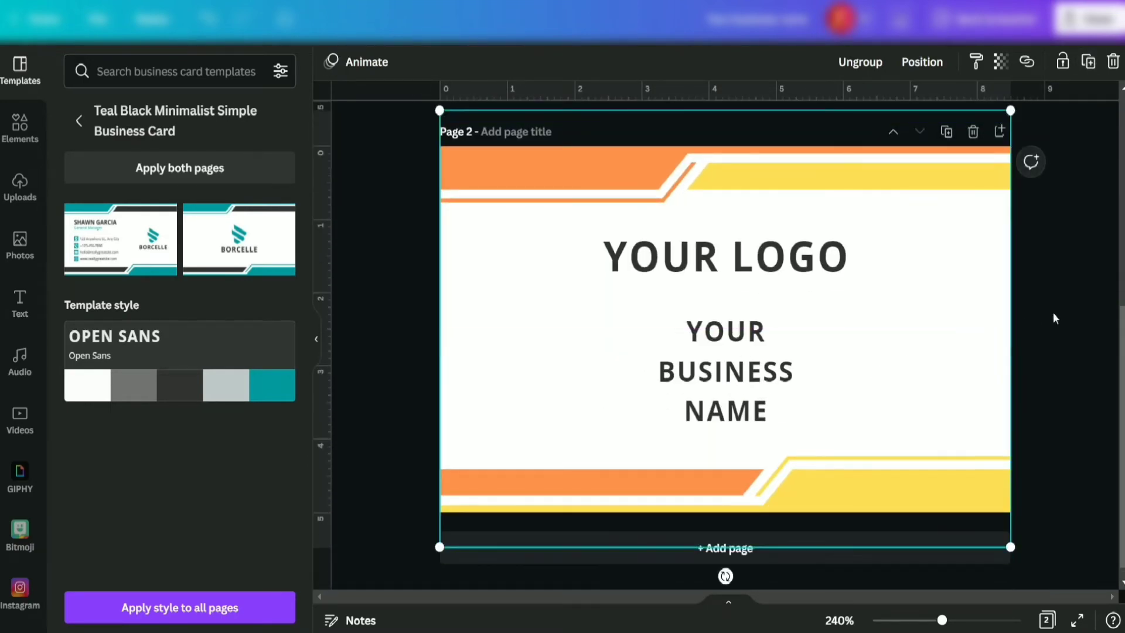
scroll(1080, 310, "up", 5)
scroll(1081, 310, "up", 2)
- Turn the location, phone, email and site icons orange using the Document Colors swatch
left_click(545, 273)
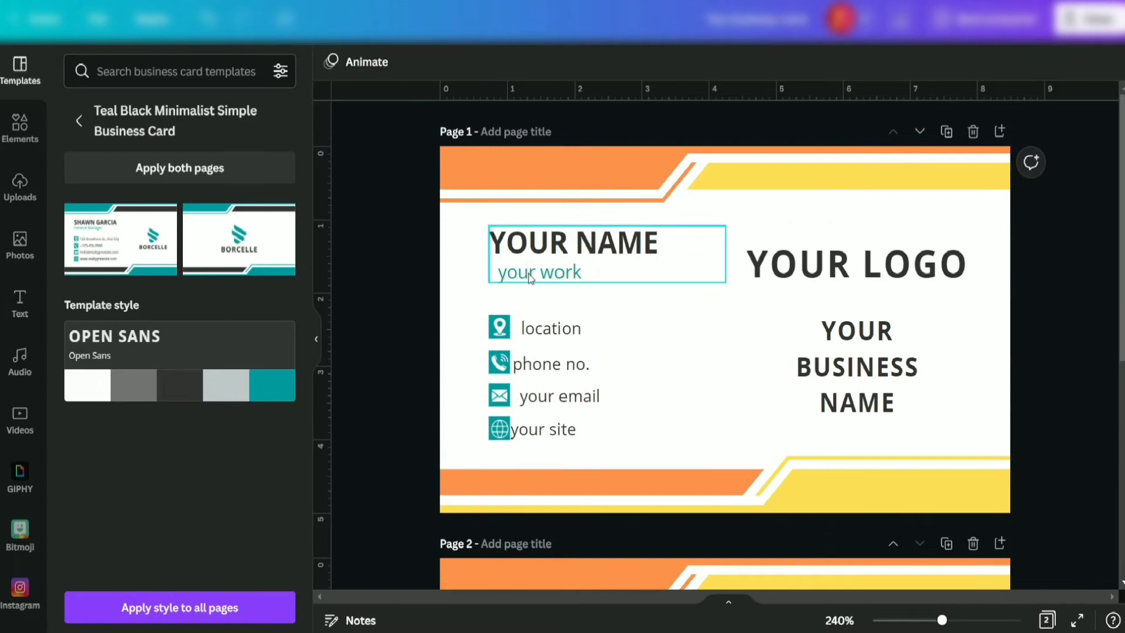
left_click(556, 61)
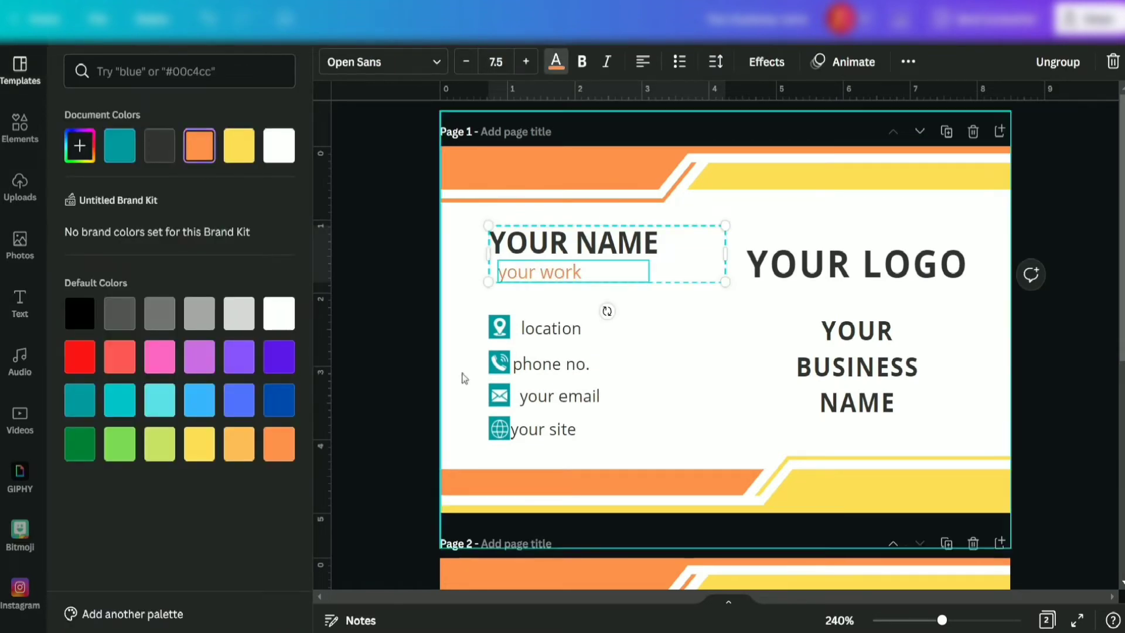
left_click(499, 327)
left_click(330, 62)
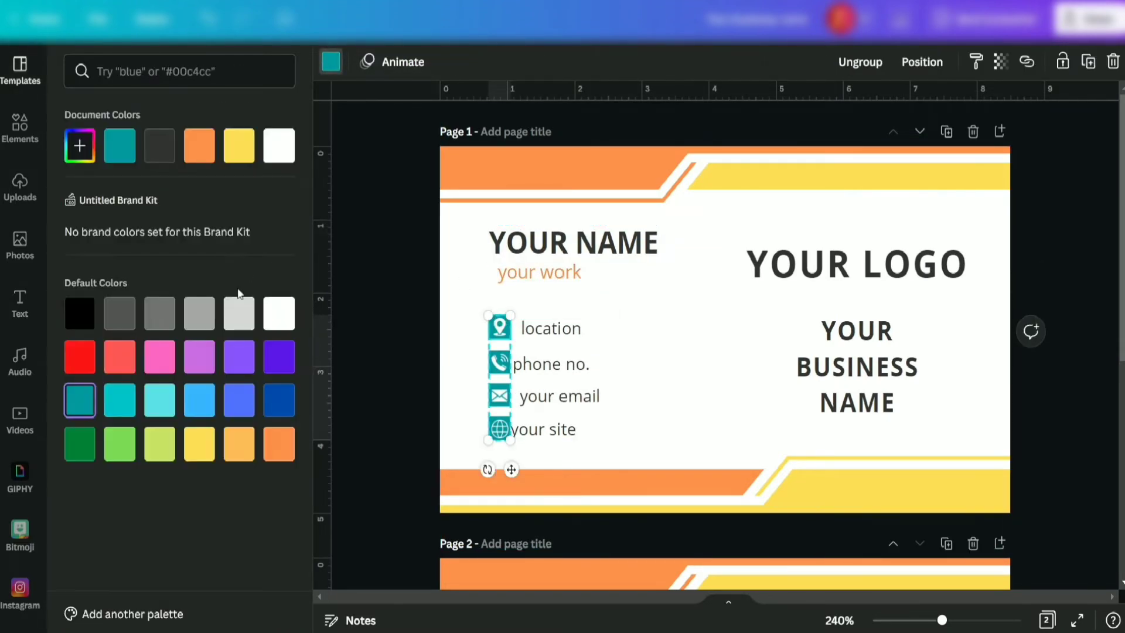
left_click(501, 363)
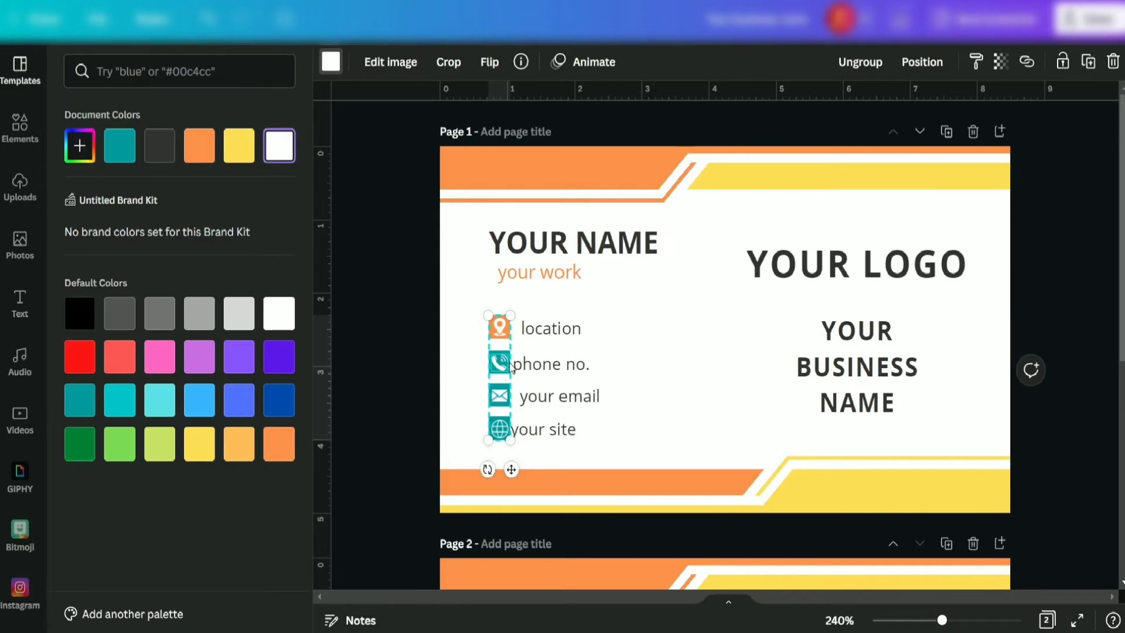
left_click(200, 144)
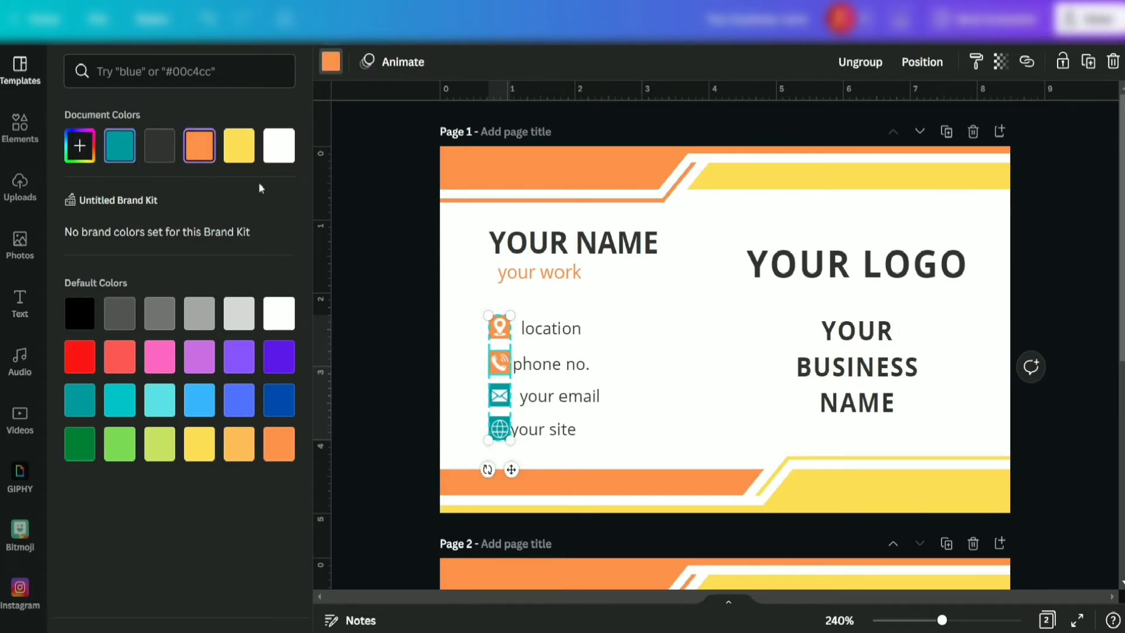
left_click(499, 396)
left_click(199, 145)
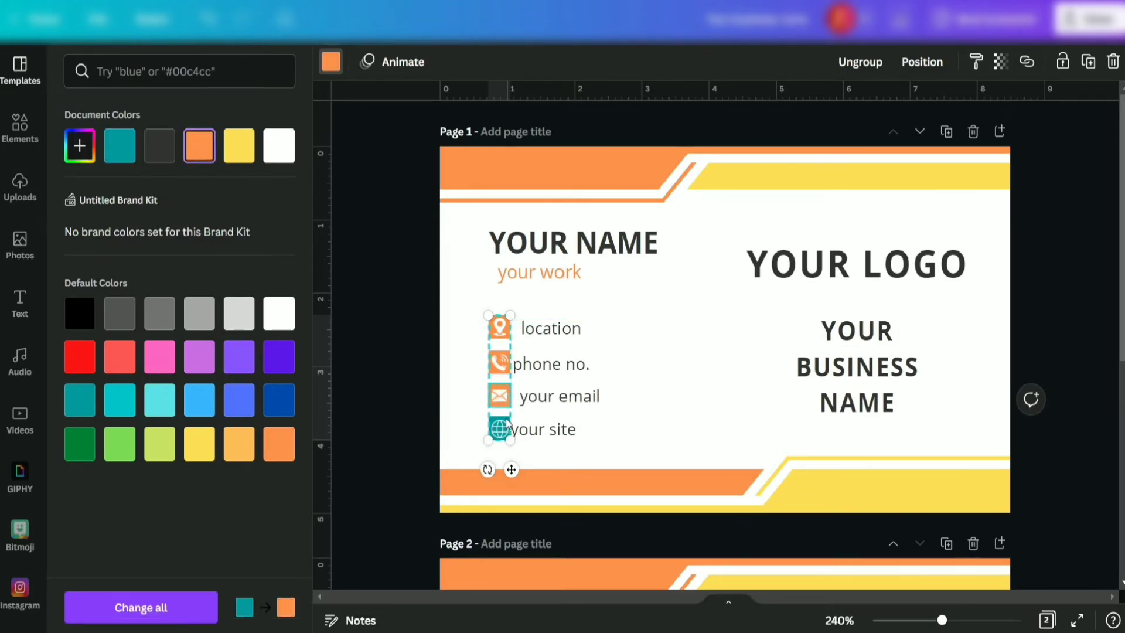
left_click(199, 145)
left_click(369, 318)
scroll(703, 352, "down", 3)
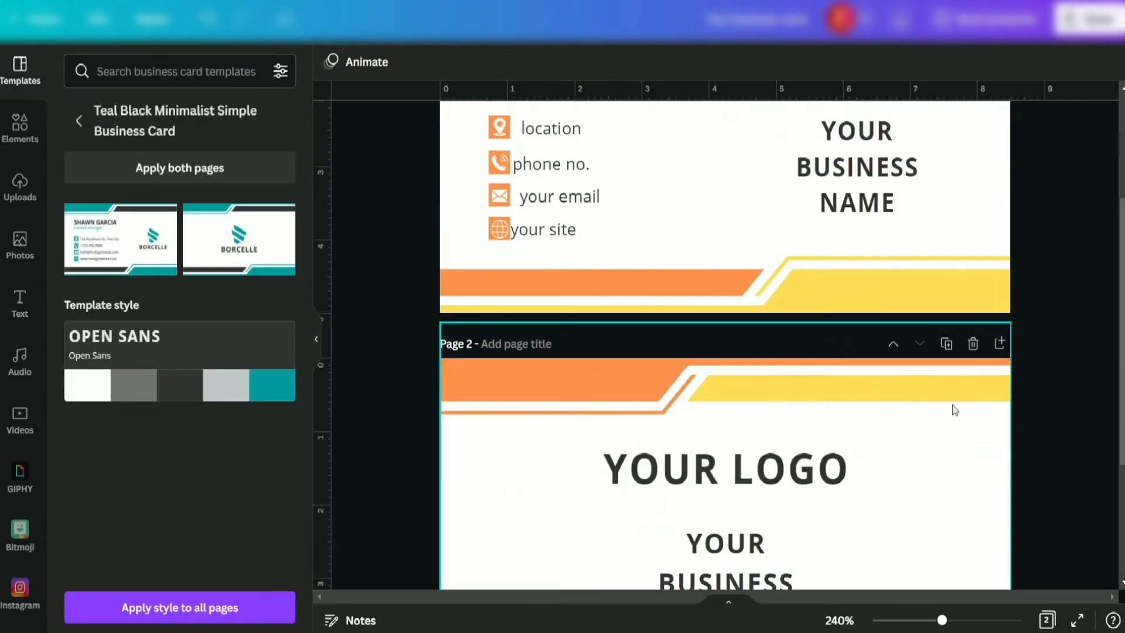
scroll(954, 410, "down", 3)
scroll(869, 394, "up", 3)
scroll(712, 234, "up", 3)
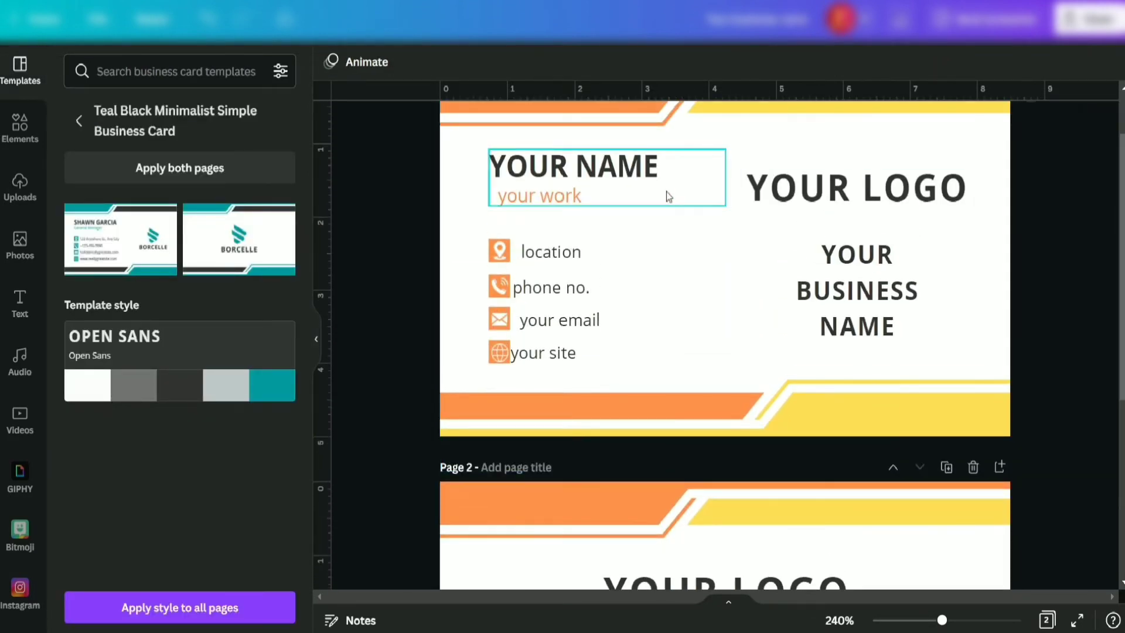
scroll(1064, 301, "up", 2)
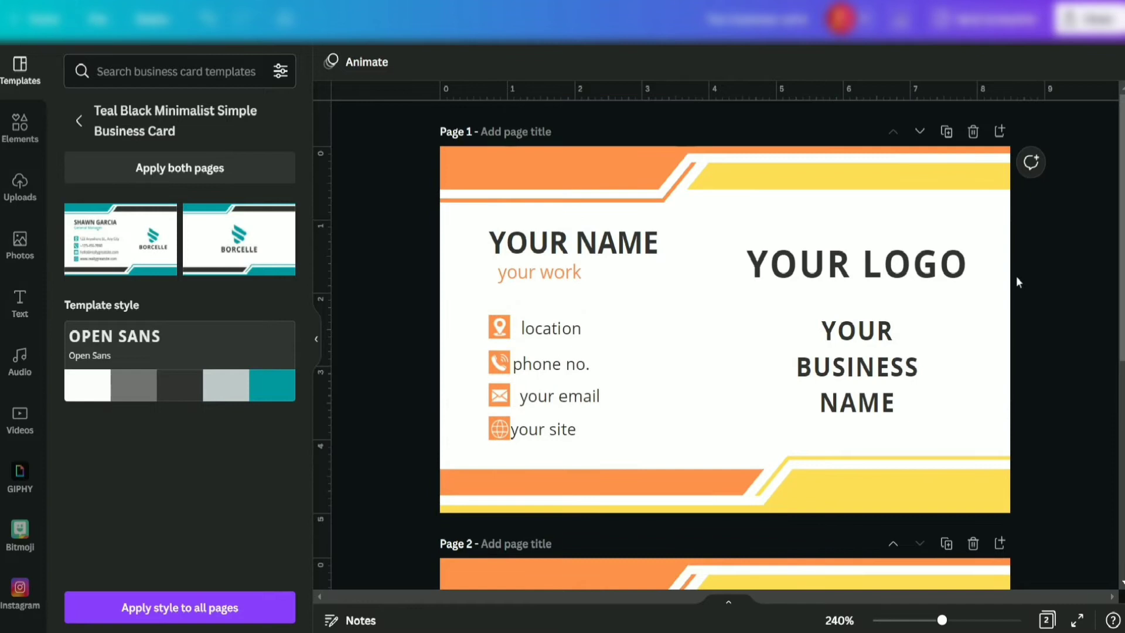
scroll(1021, 282, "down", 2)
scroll(1026, 284, "down", 4)
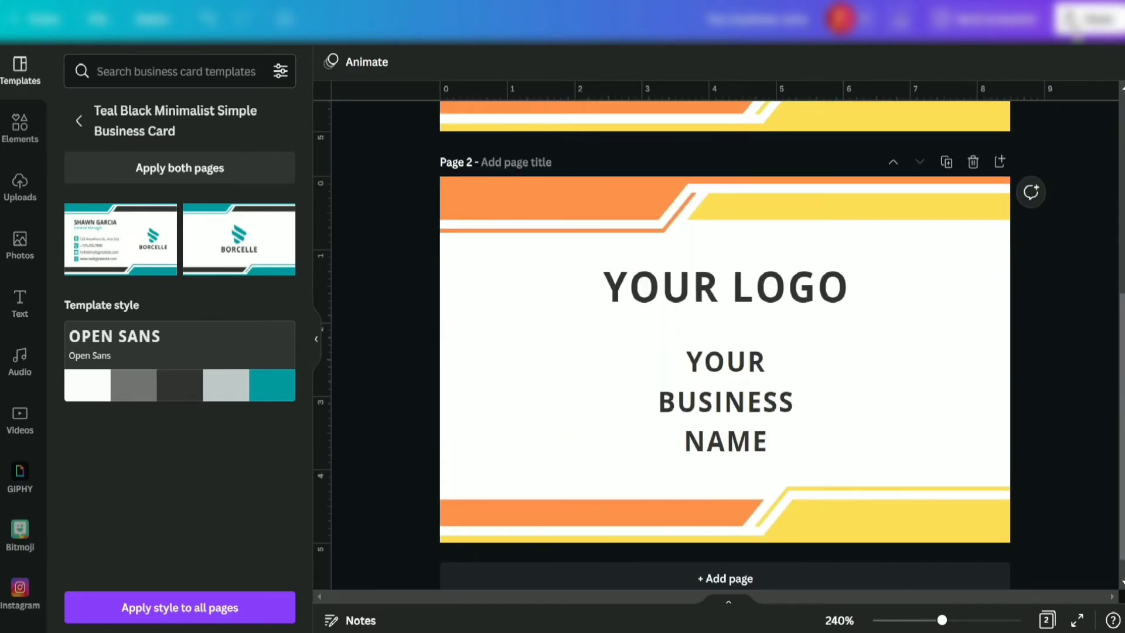
- Download Page 1 as a JPG at size 3x and quality 100
left_click(1083, 19)
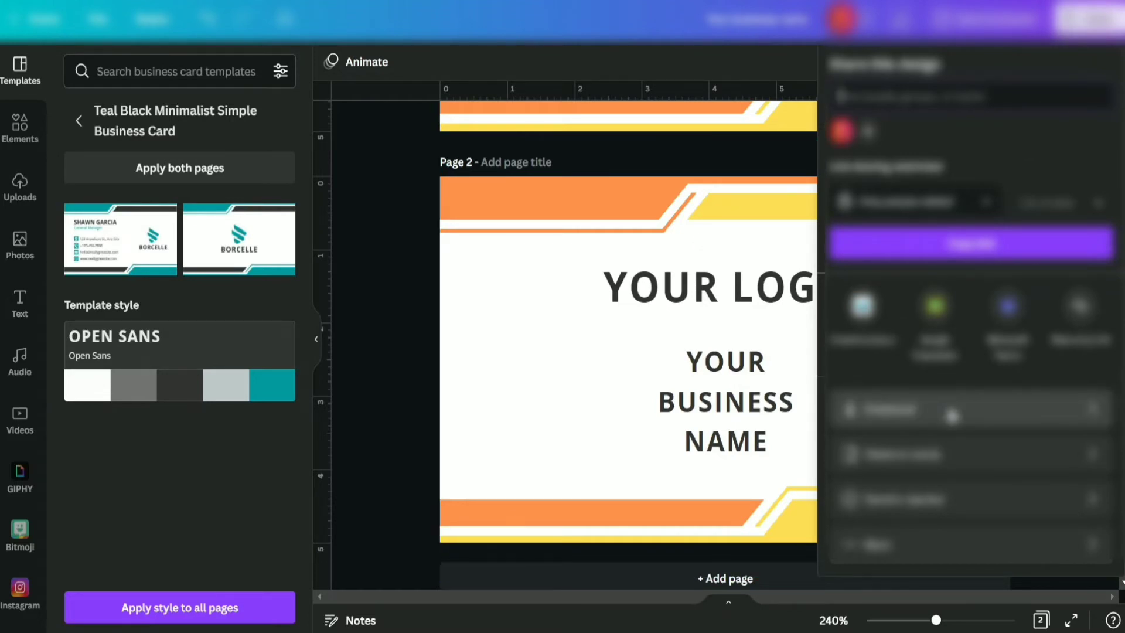
left_click(951, 415)
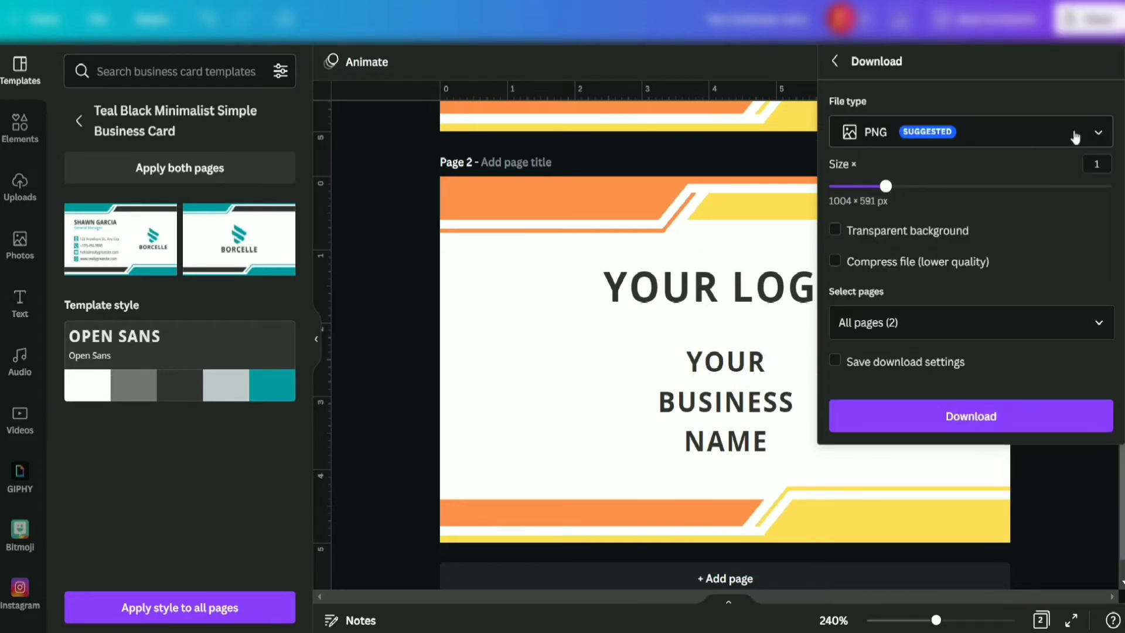
left_click(1076, 137)
left_click(880, 175)
left_click_drag(885, 186, 1112, 185)
left_click_drag(1054, 248, 1112, 248)
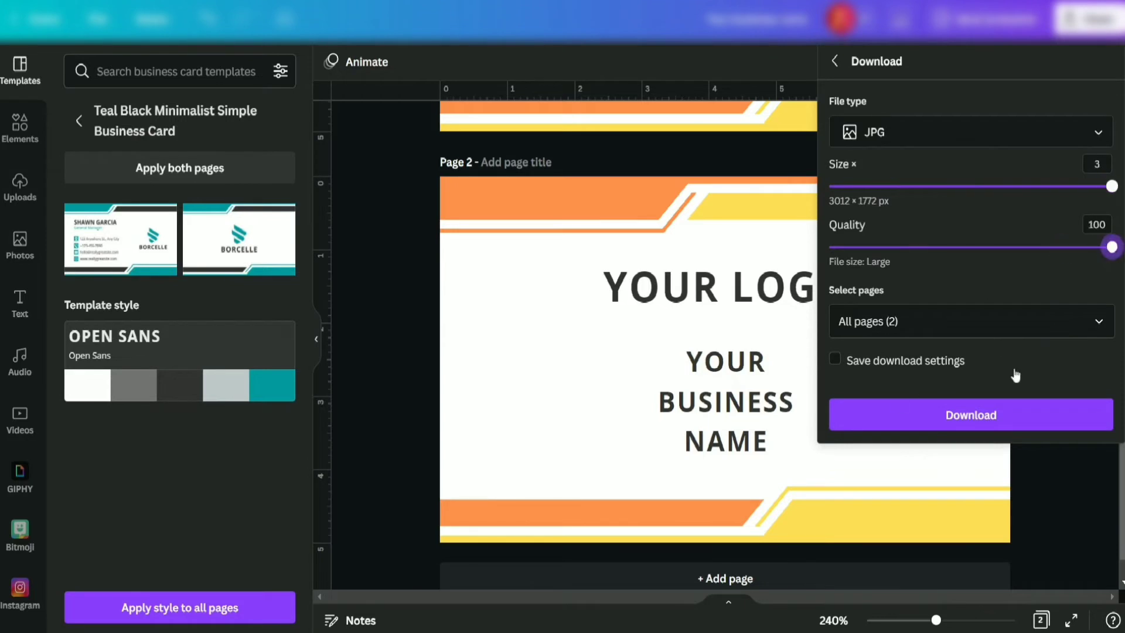
left_click(1091, 321)
left_click(1099, 411)
left_click(1011, 517)
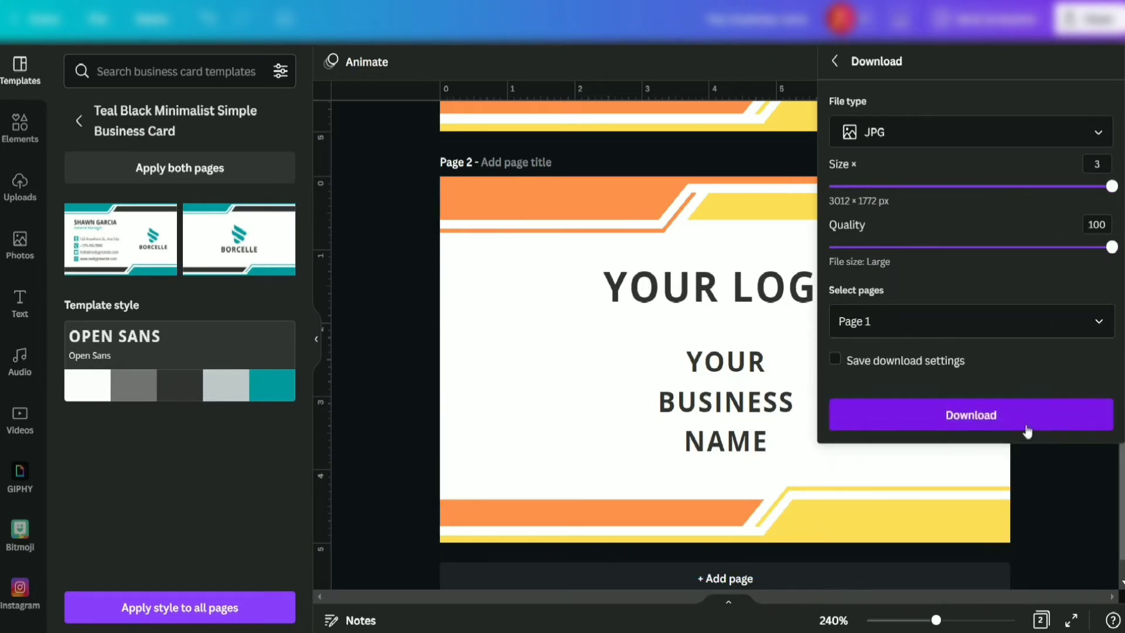
left_click(1027, 429)
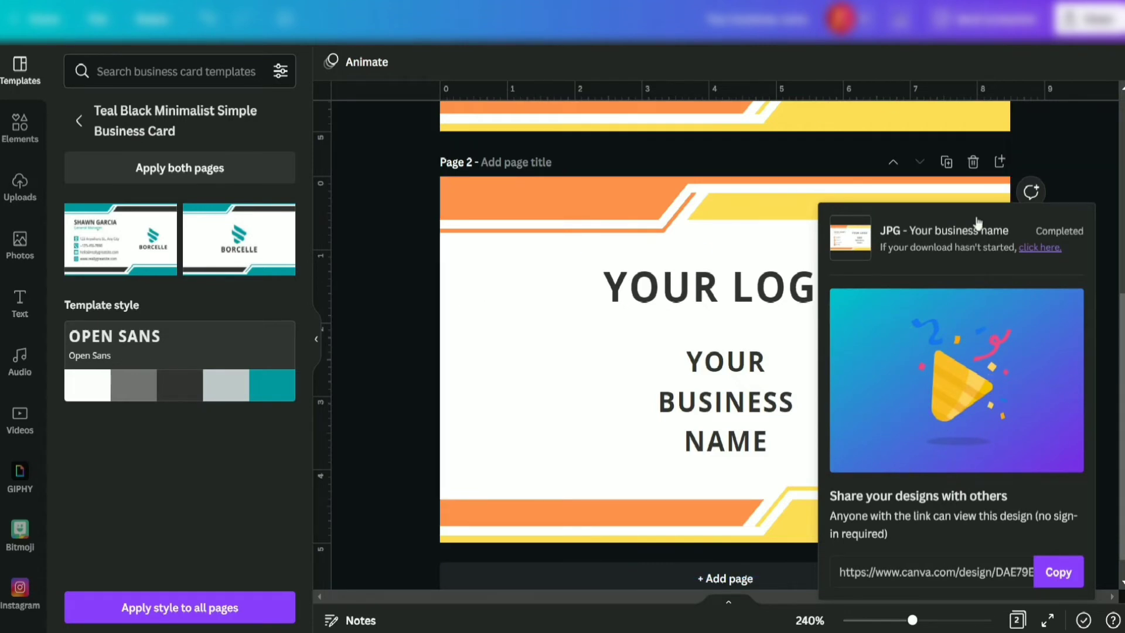
left_click(1087, 95)
- Download Page 2 as a JPG at size 3x and quality 100
left_click(1091, 20)
left_click(1005, 387)
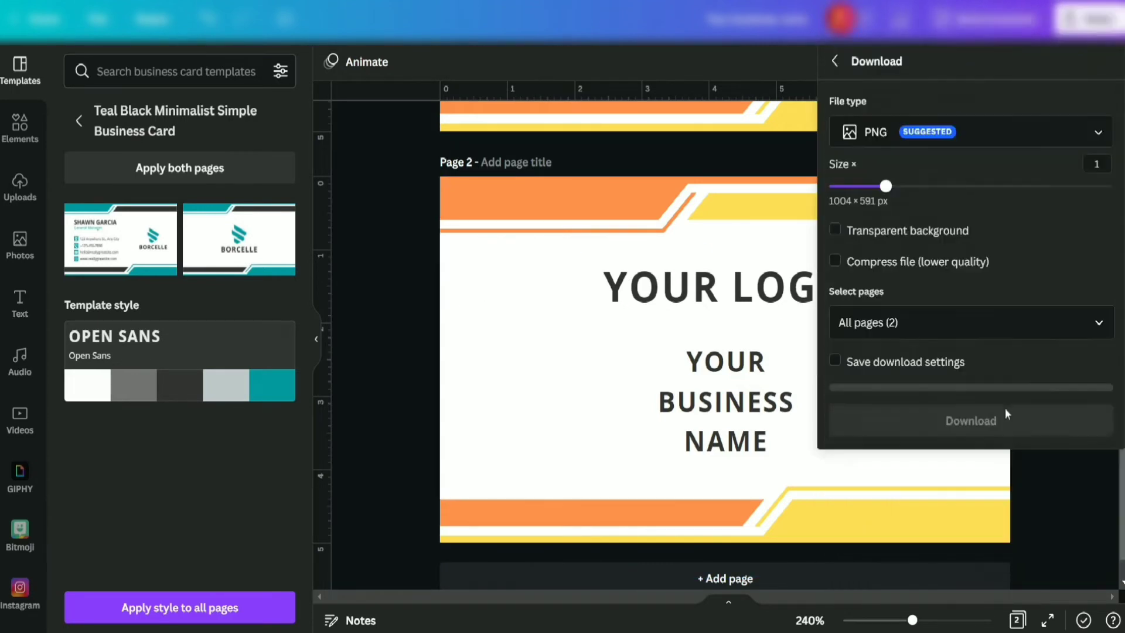
left_click(1046, 322)
left_click(1098, 368)
left_click(972, 517)
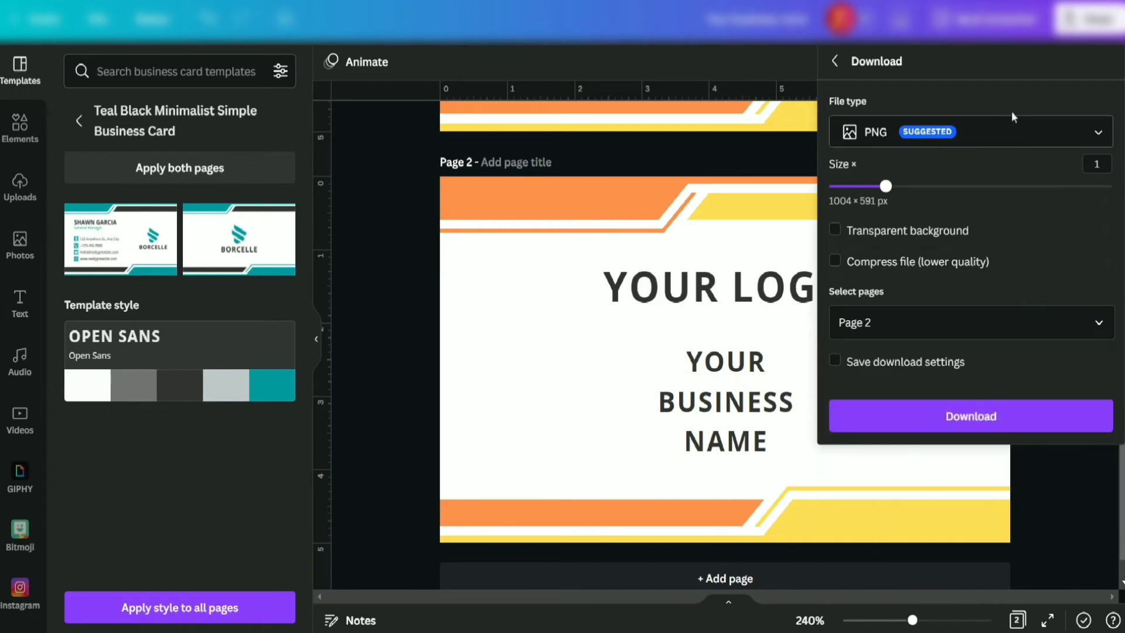
left_click(1011, 132)
left_click(888, 179)
left_click_drag(887, 187, 1109, 186)
left_click_drag(1055, 248, 1109, 248)
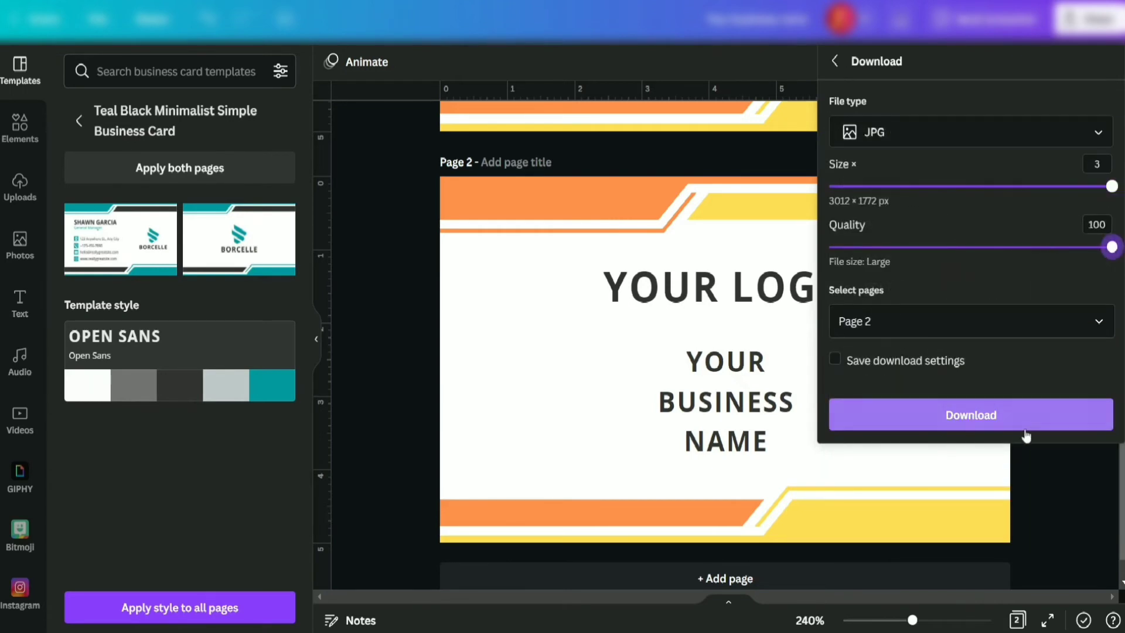
left_click(1023, 415)
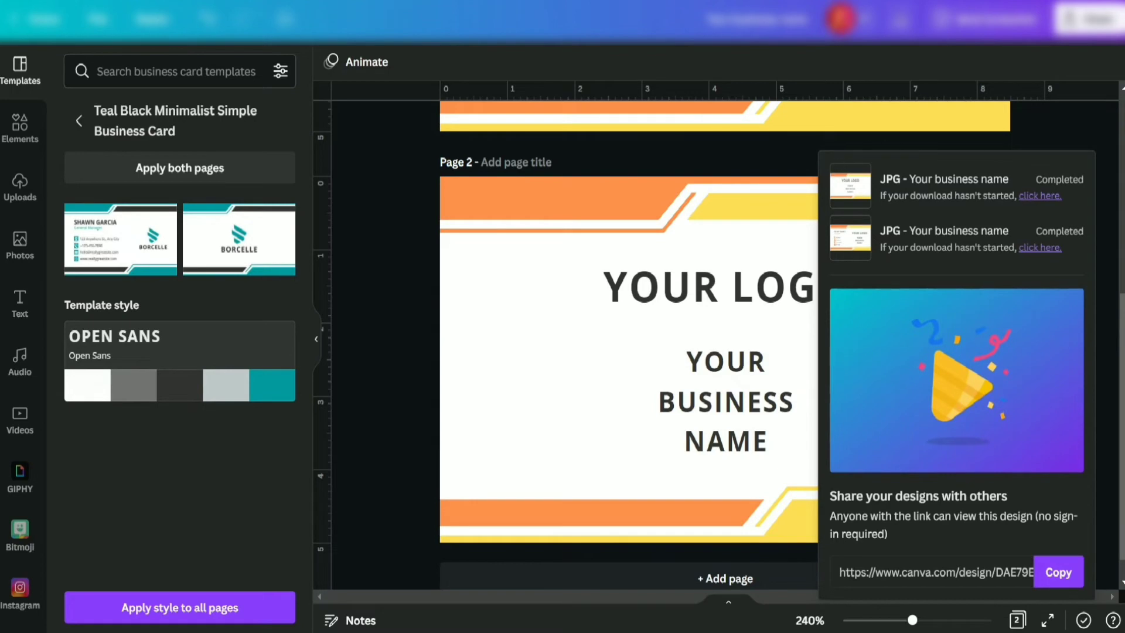
left_click(397, 295)
left_click(20, 187)
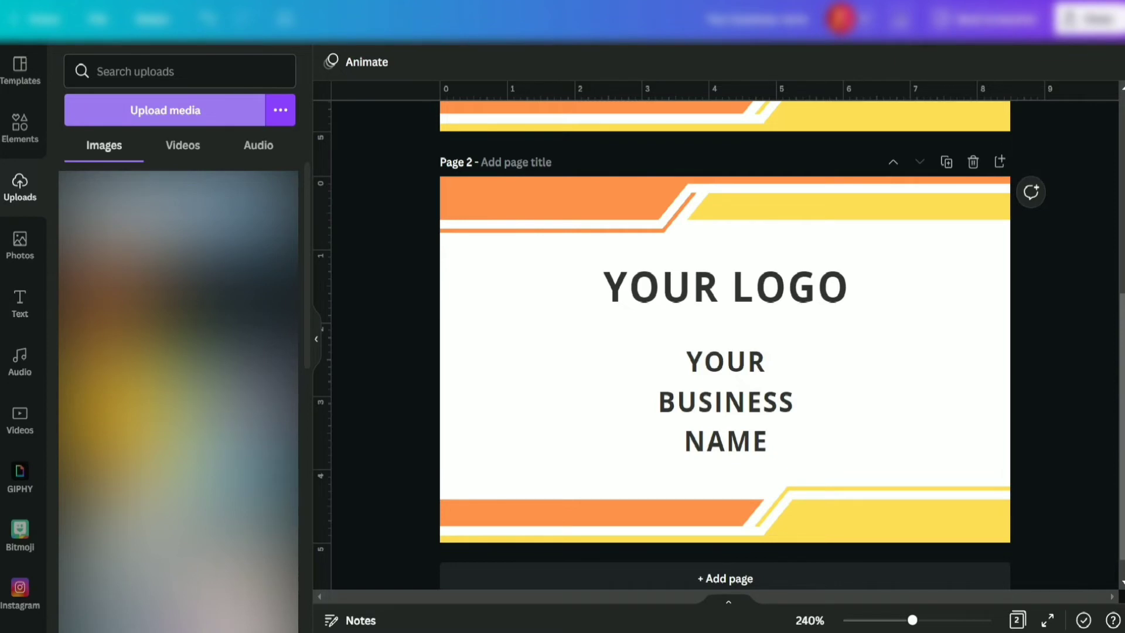
scroll(615, 396, "down", 1)
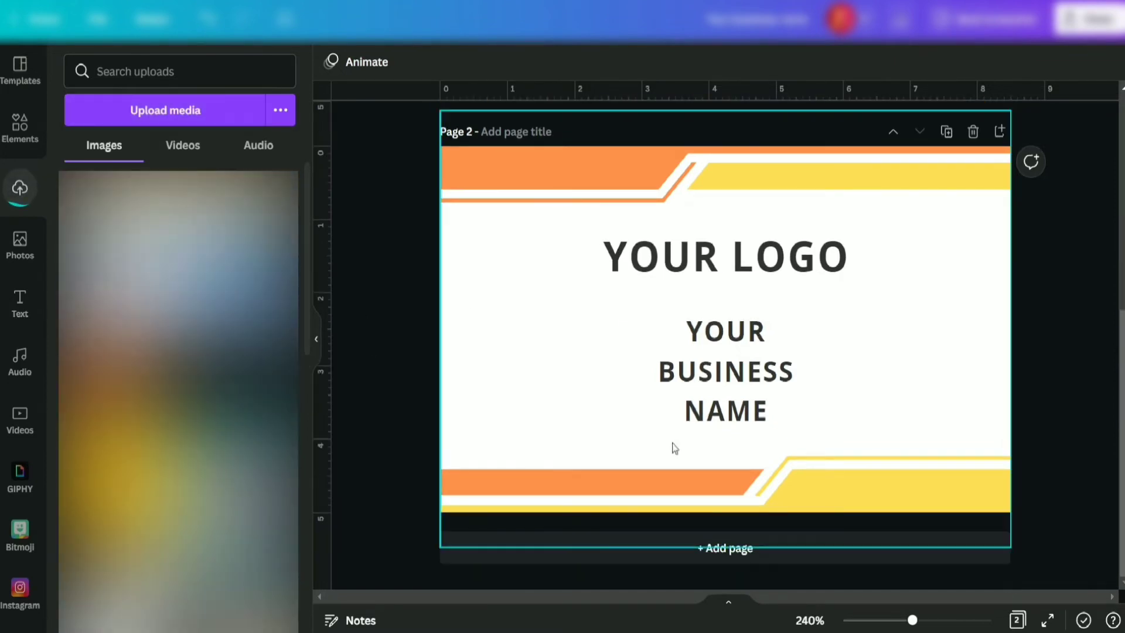
- Place the logo-side JPG on new Page 3 and the name-side JPG on Page 4
left_click(719, 551)
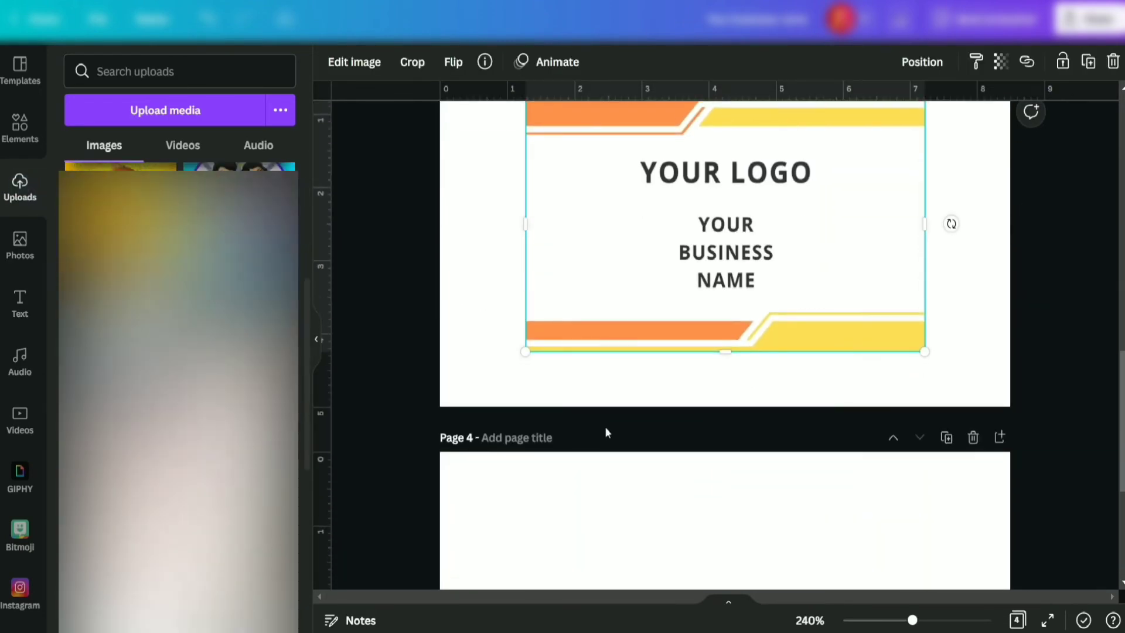
scroll(605, 426, "down", 3)
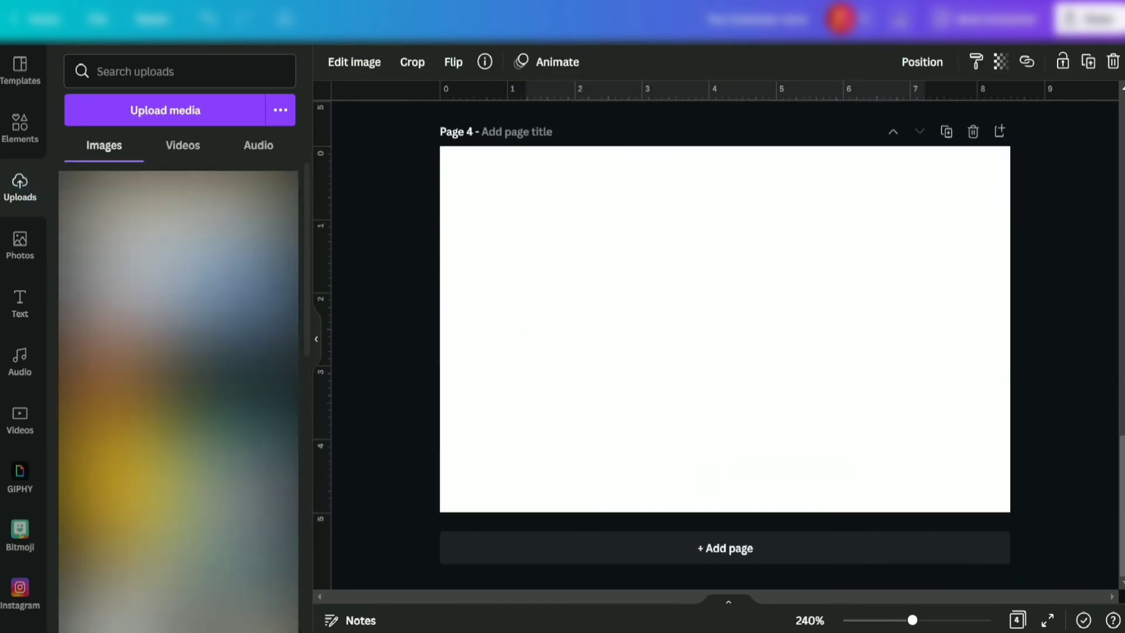
left_click(177, 308)
left_click(354, 290)
left_click(316, 338)
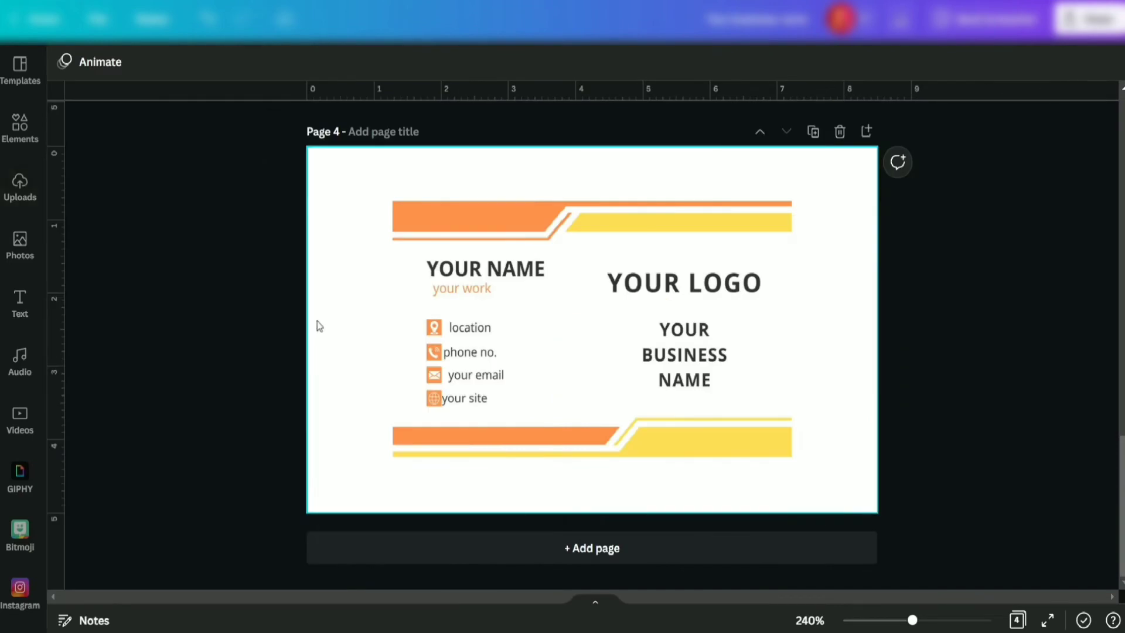
scroll(980, 366, "up", 3)
scroll(979, 365, "up", 3)
left_click(661, 337)
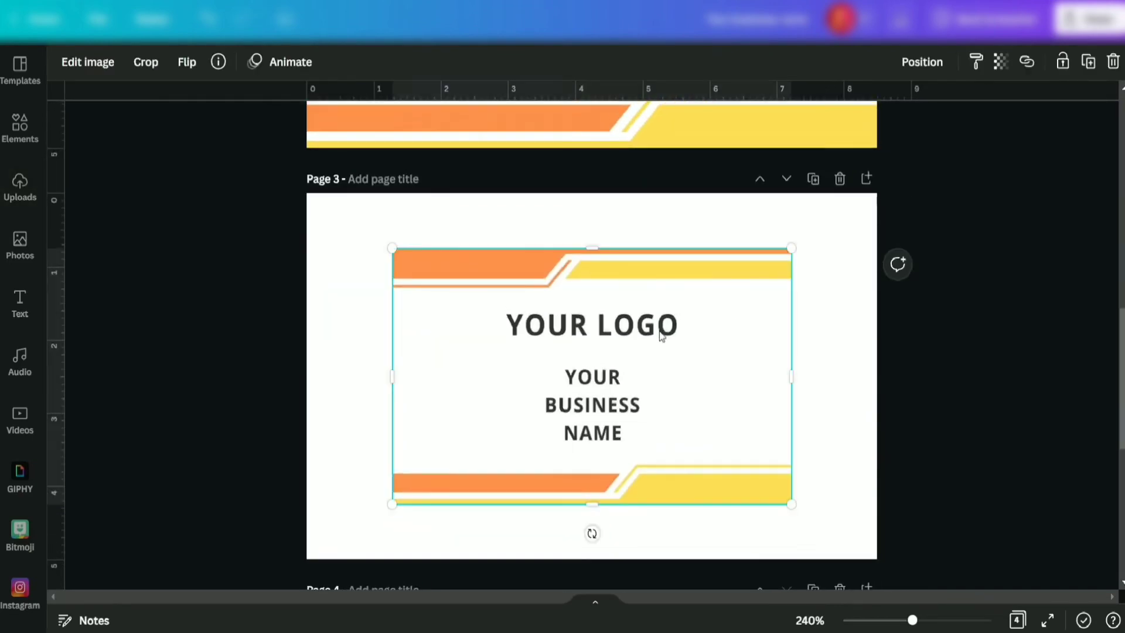
- Apply the Smartmockups 'Business card 4' mockup to page 3's logo-side card image
left_click(146, 63)
left_click(89, 62)
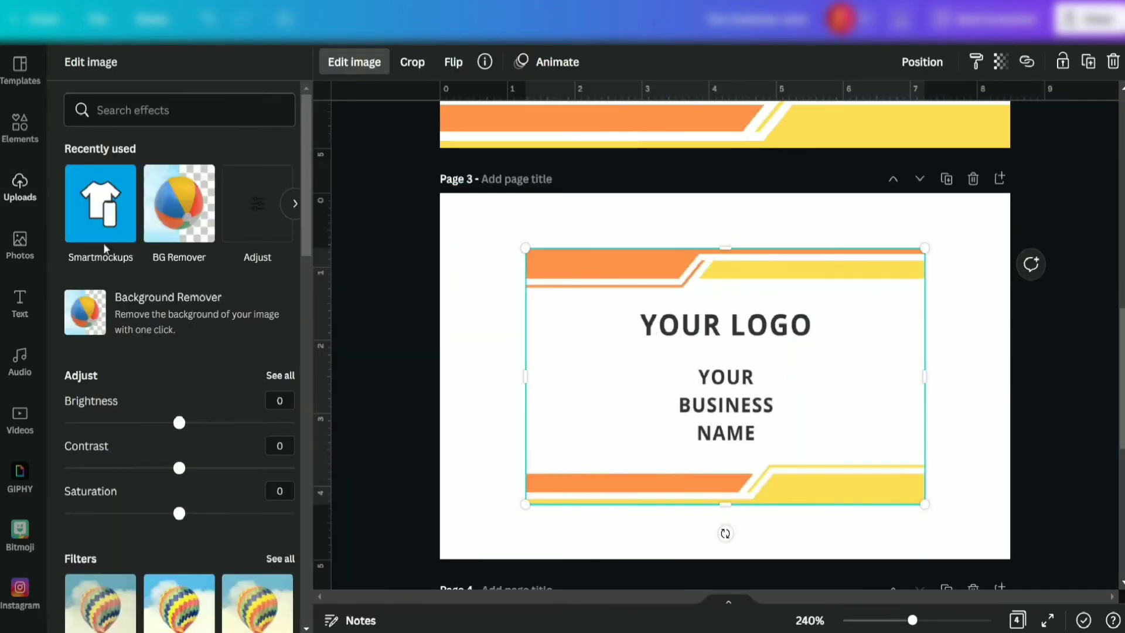
scroll(178, 274, "down", 3)
scroll(179, 275, "down", 3)
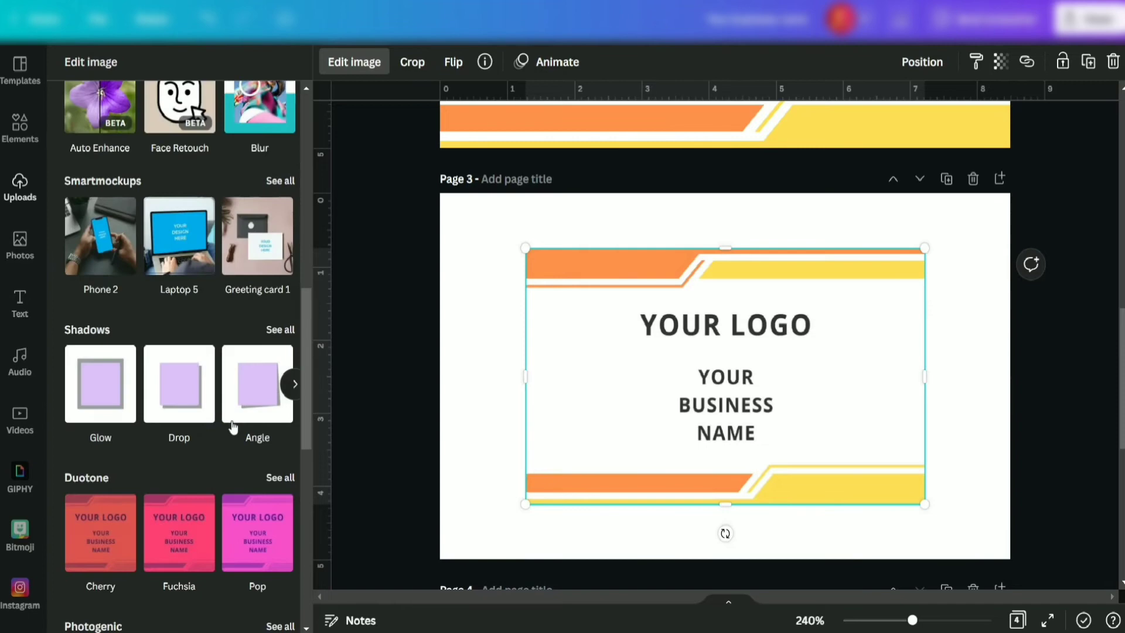
left_click(279, 181)
scroll(223, 272, "down", 5)
scroll(222, 272, "down", 5)
scroll(222, 271, "down", 5)
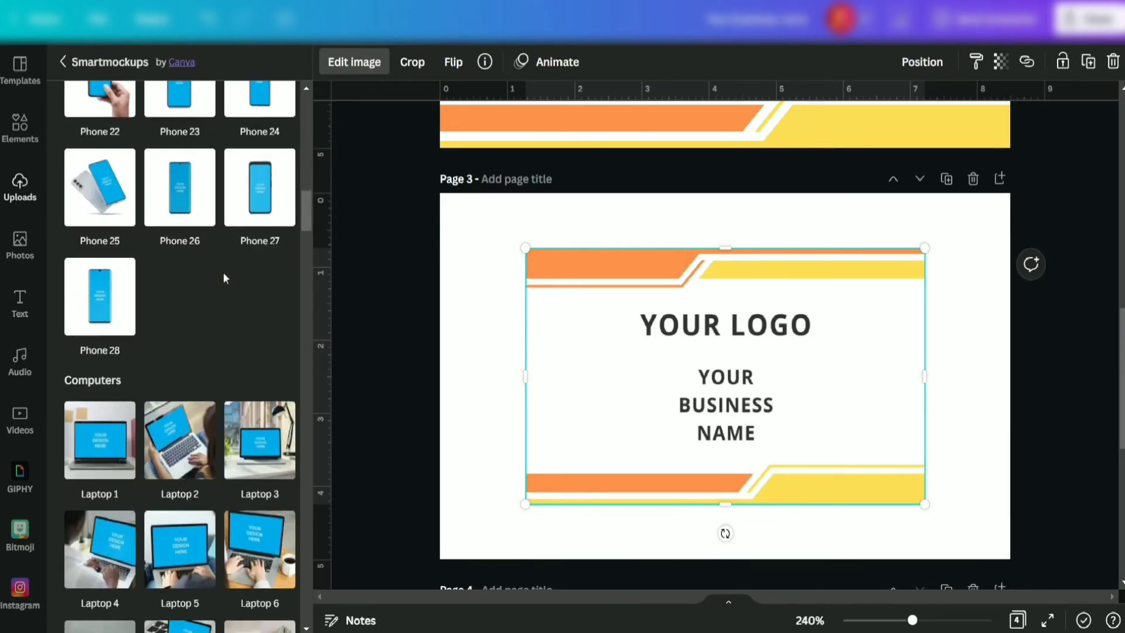
scroll(223, 271, "down", 5)
scroll(222, 272, "down", 5)
scroll(222, 271, "down", 2)
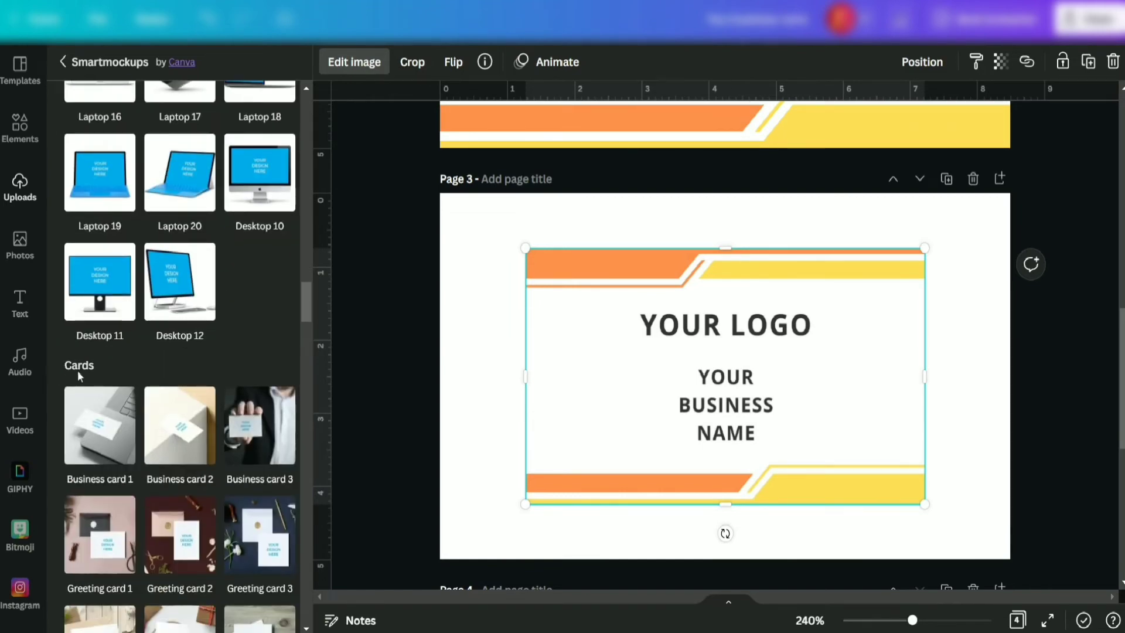
scroll(78, 370, "down", 3)
scroll(77, 370, "down", 3)
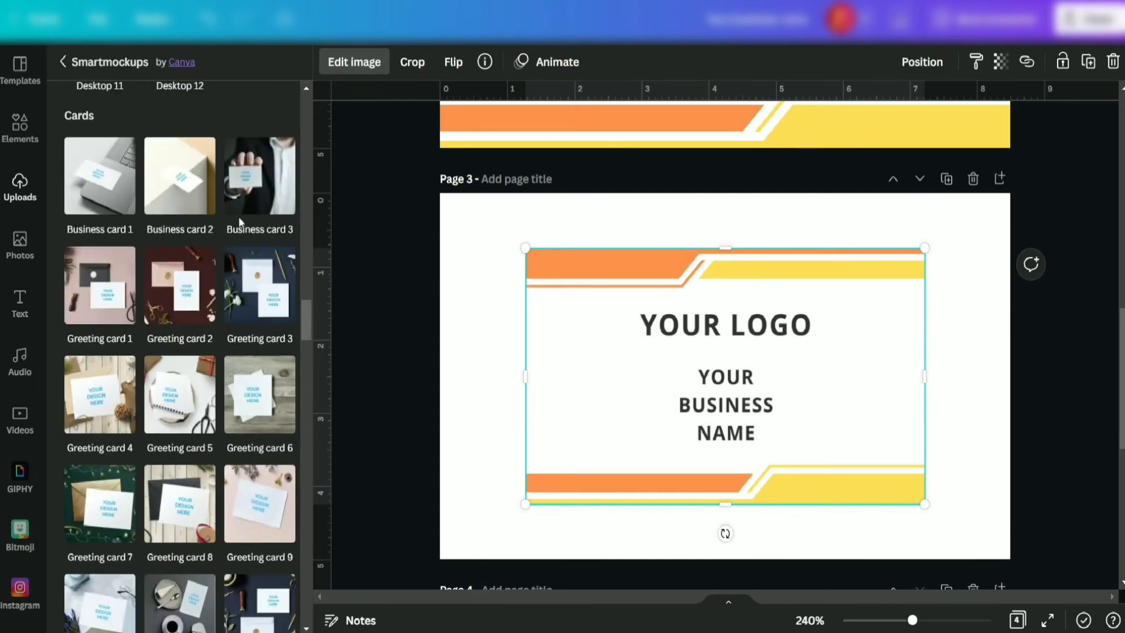
scroll(239, 263, "down", 3)
scroll(177, 352, "down", 2)
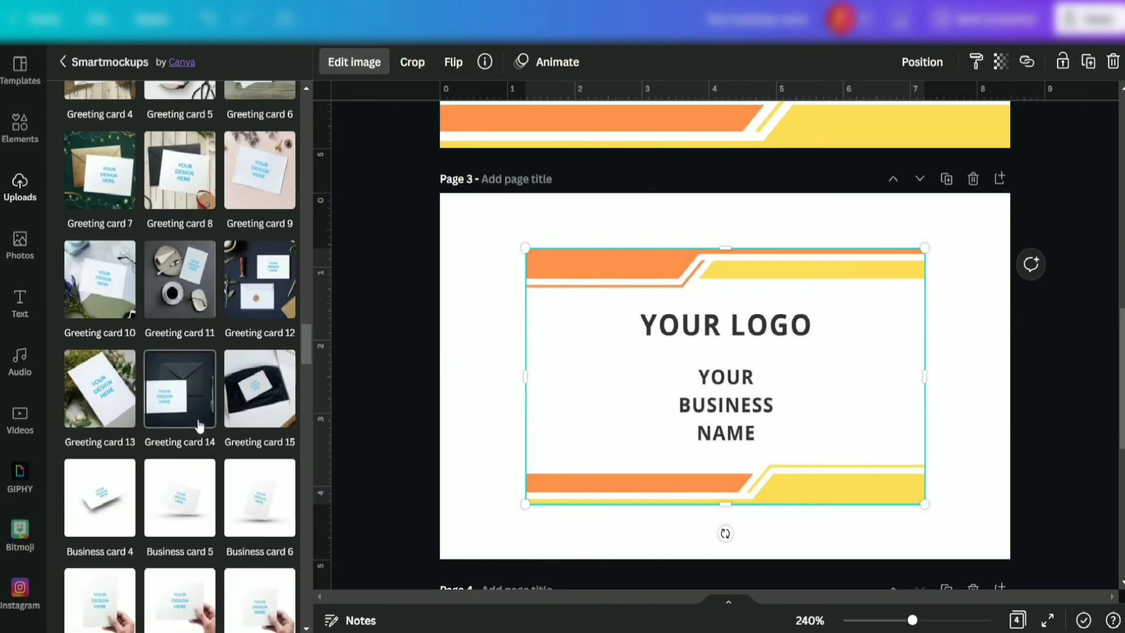
left_click(88, 519)
scroll(615, 395, "down", 5)
scroll(616, 396, "down", 3)
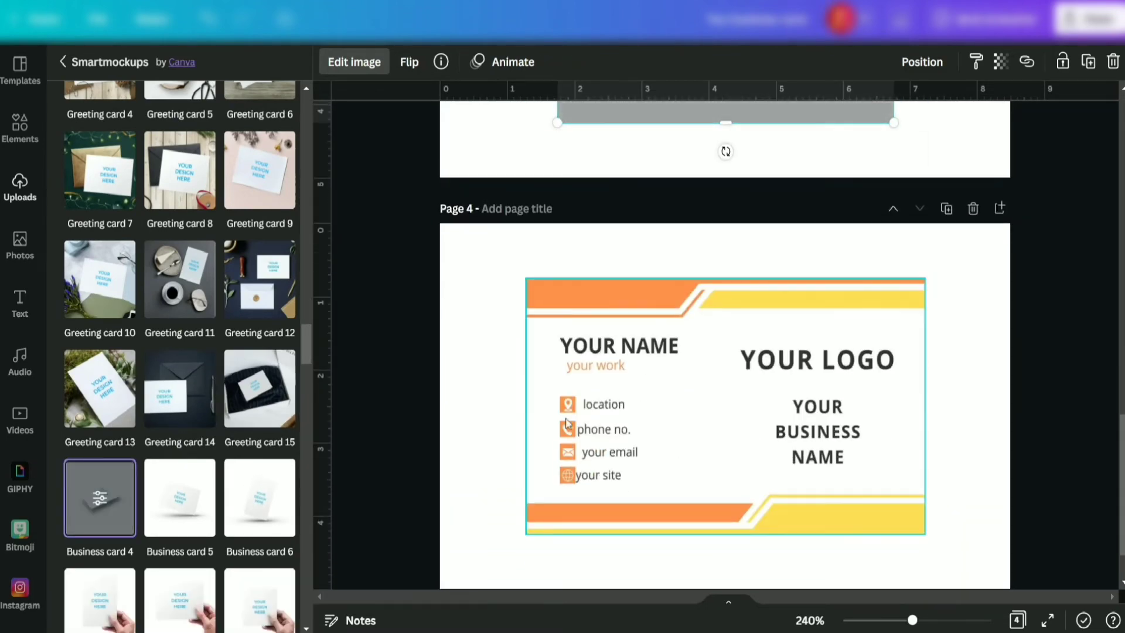
left_click(222, 212)
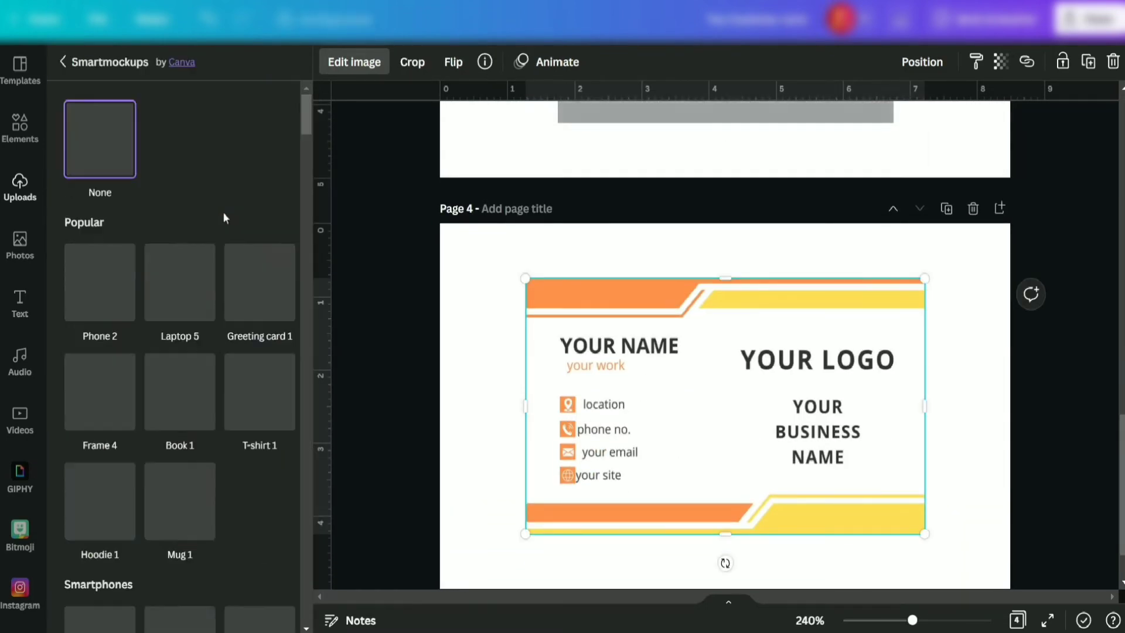
scroll(115, 415, "down", 5)
scroll(115, 415, "down", 5)
scroll(116, 415, "down", 5)
scroll(115, 415, "down", 5)
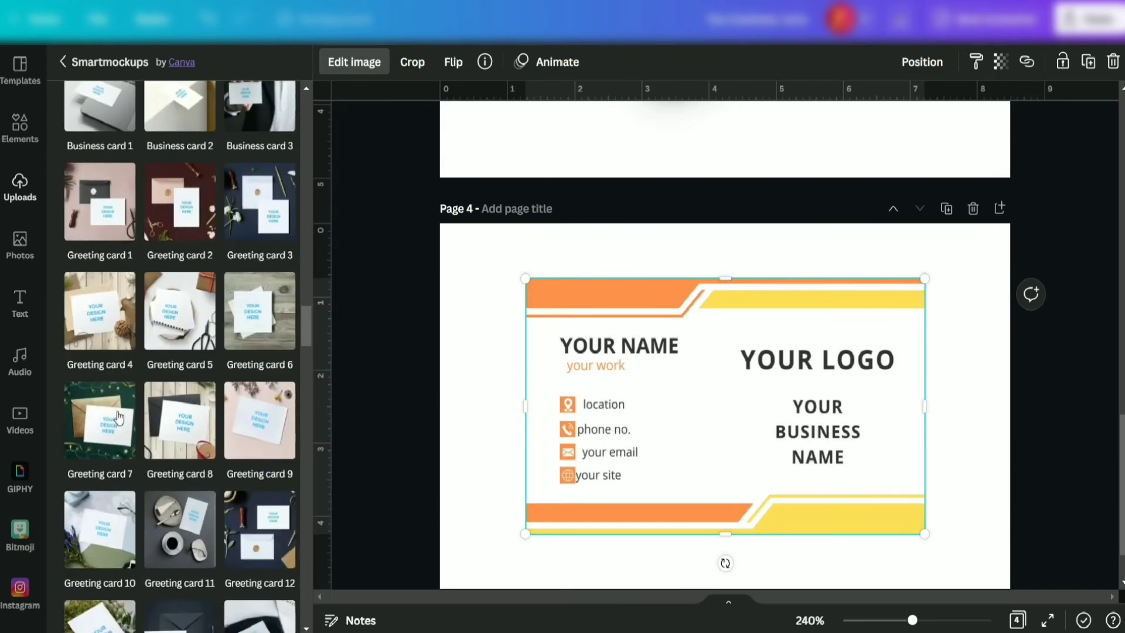
scroll(115, 415, "down", 3)
scroll(115, 415, "down", 2)
left_click(100, 547)
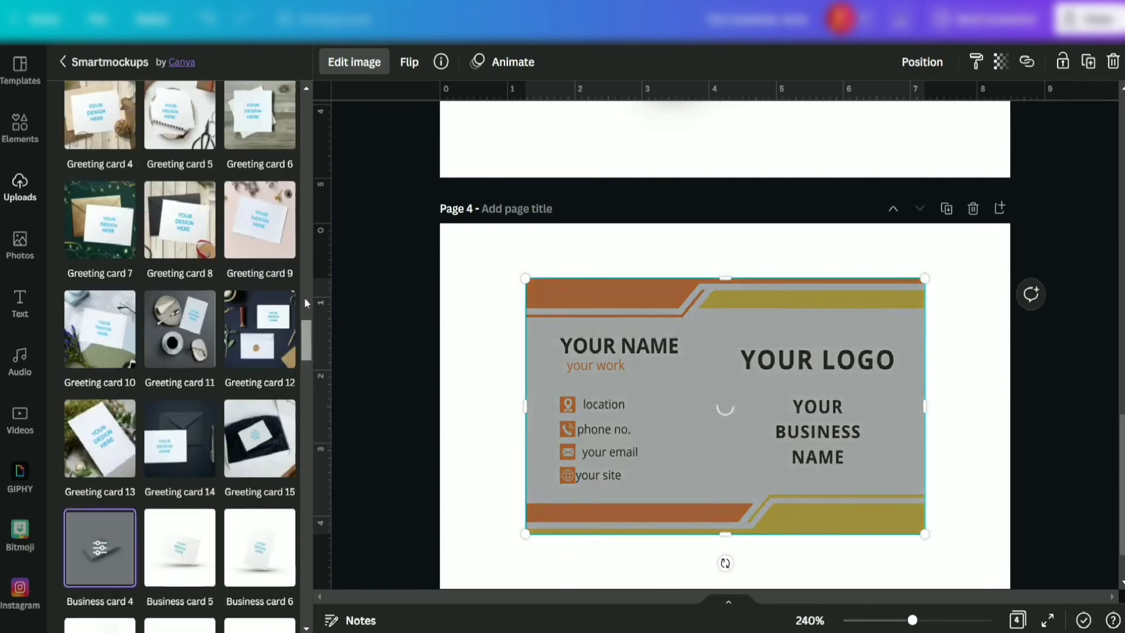
left_click(367, 183)
scroll(703, 359, "up", 5)
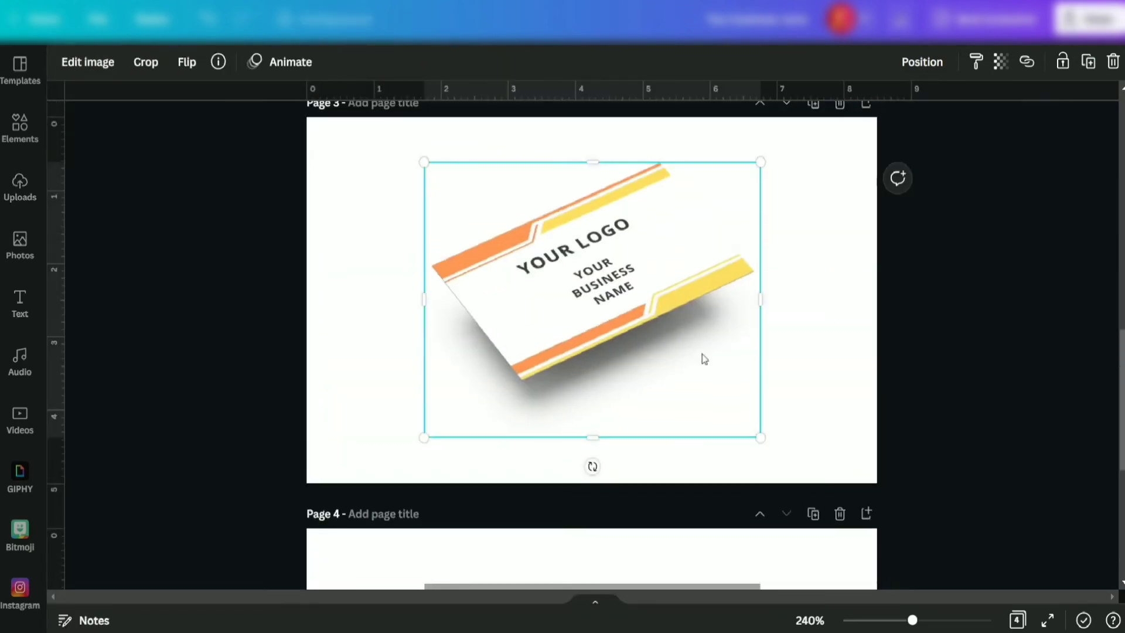
- Resize and position the page 3 card mockup so it fills the page
left_click_drag(761, 438, 816, 481)
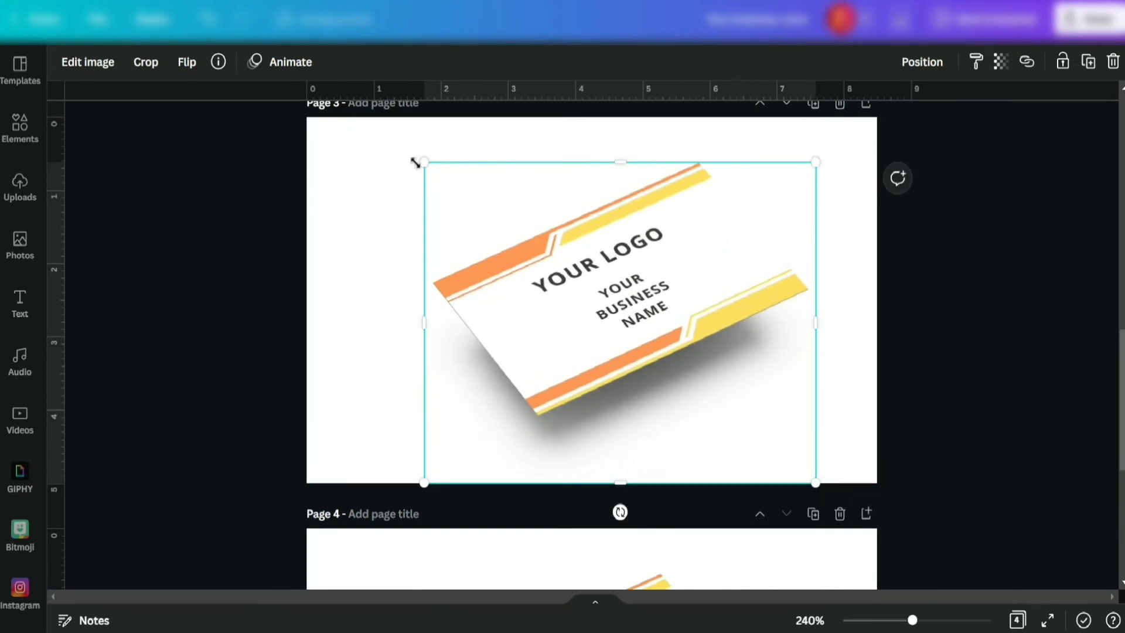
left_click_drag(422, 163, 370, 117)
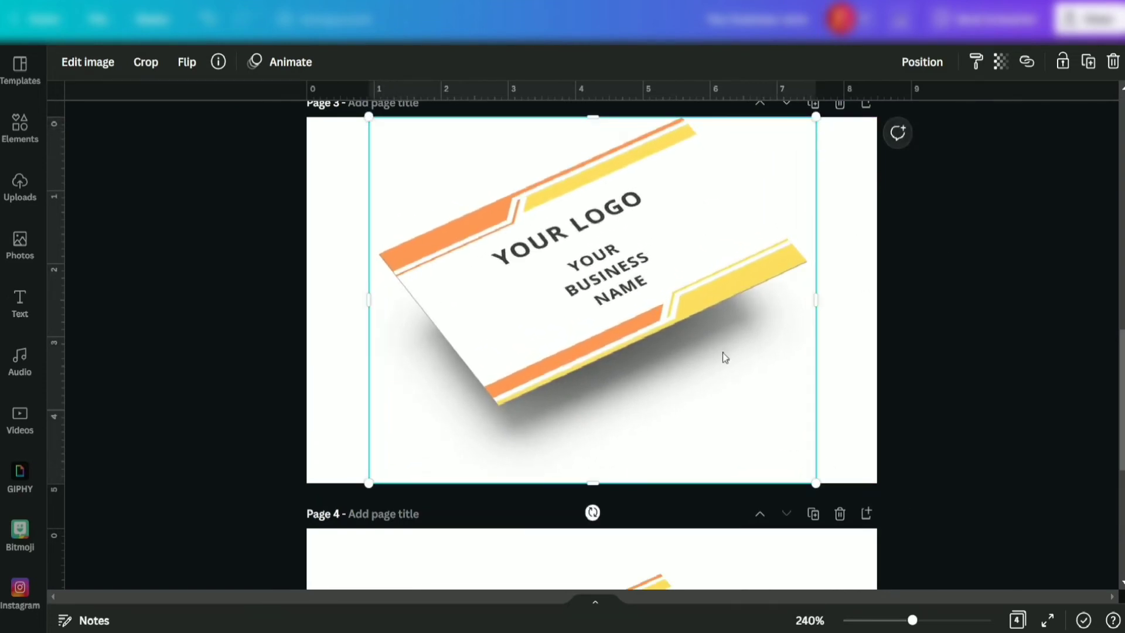
left_click_drag(593, 480, 592, 457)
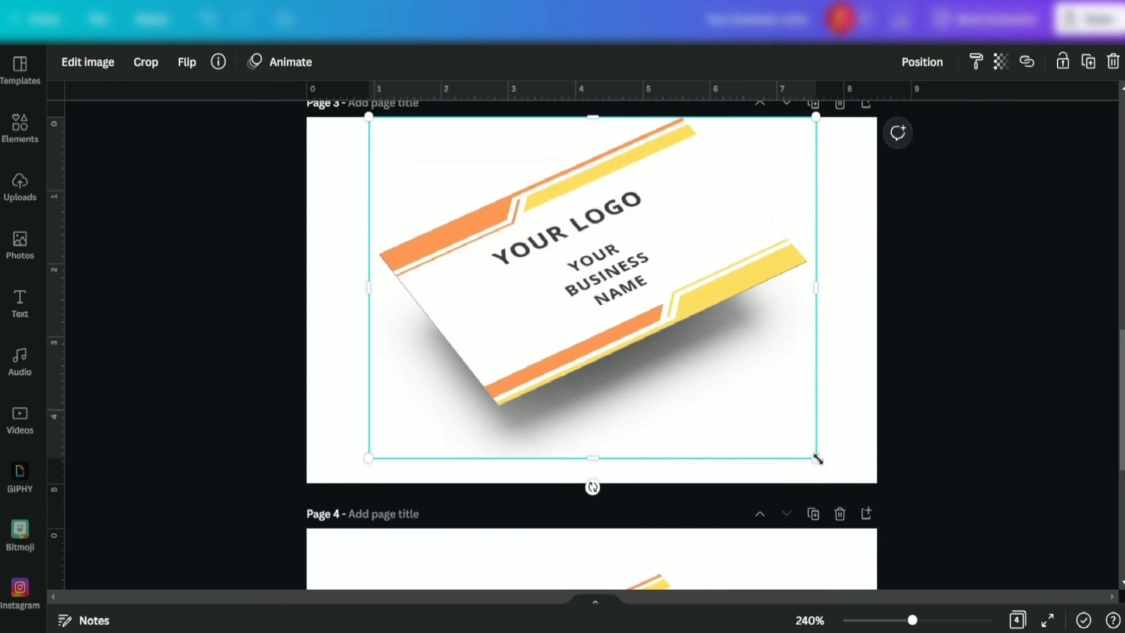
left_click_drag(817, 458, 870, 497)
left_click_drag(686, 387, 665, 377)
left_click_drag(592, 493, 591, 482)
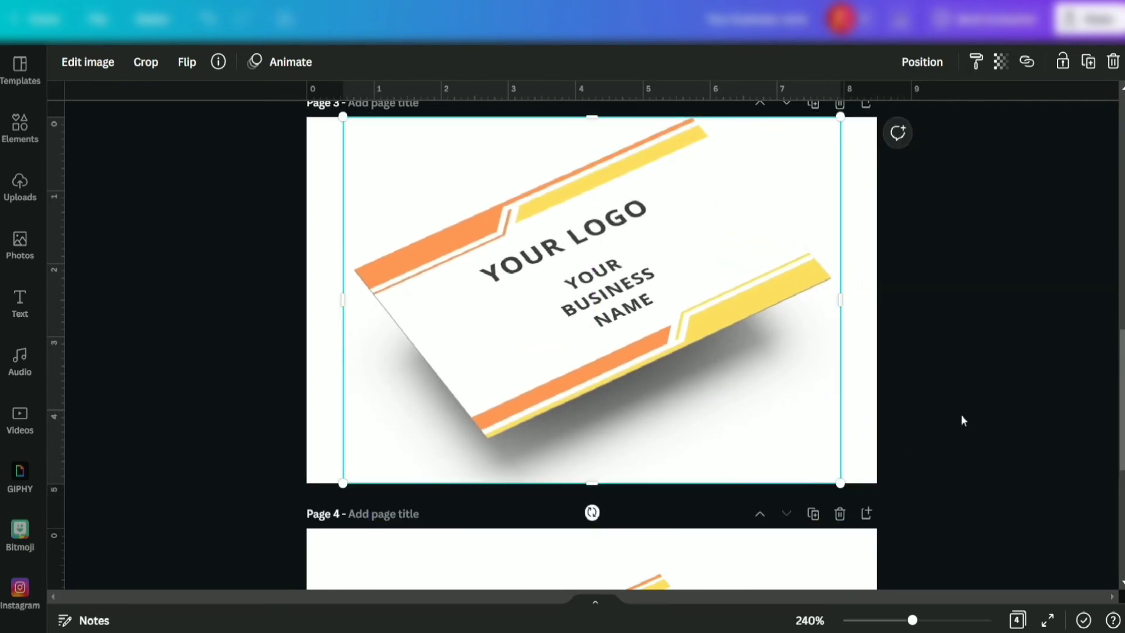
scroll(961, 414, "down", 5)
- Enlarge and nudge the page 4 card mockup until it covers the page
left_click(597, 334)
left_click_drag(448, 464, 330, 542)
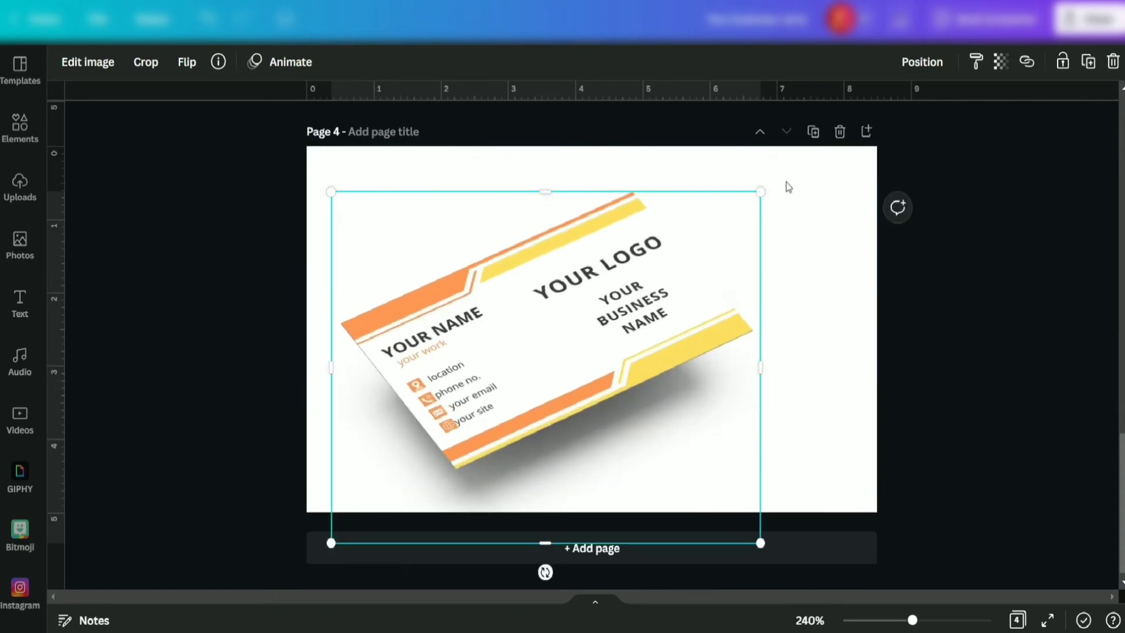
left_click_drag(761, 191, 816, 148)
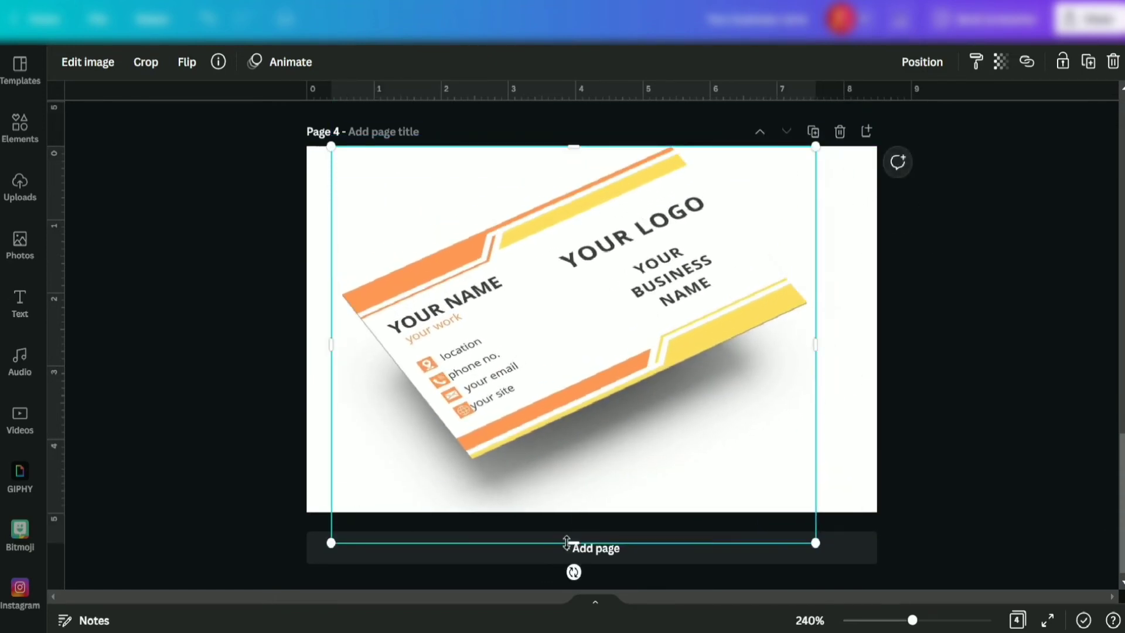
left_click_drag(573, 543, 573, 527)
left_click_drag(815, 528, 848, 533)
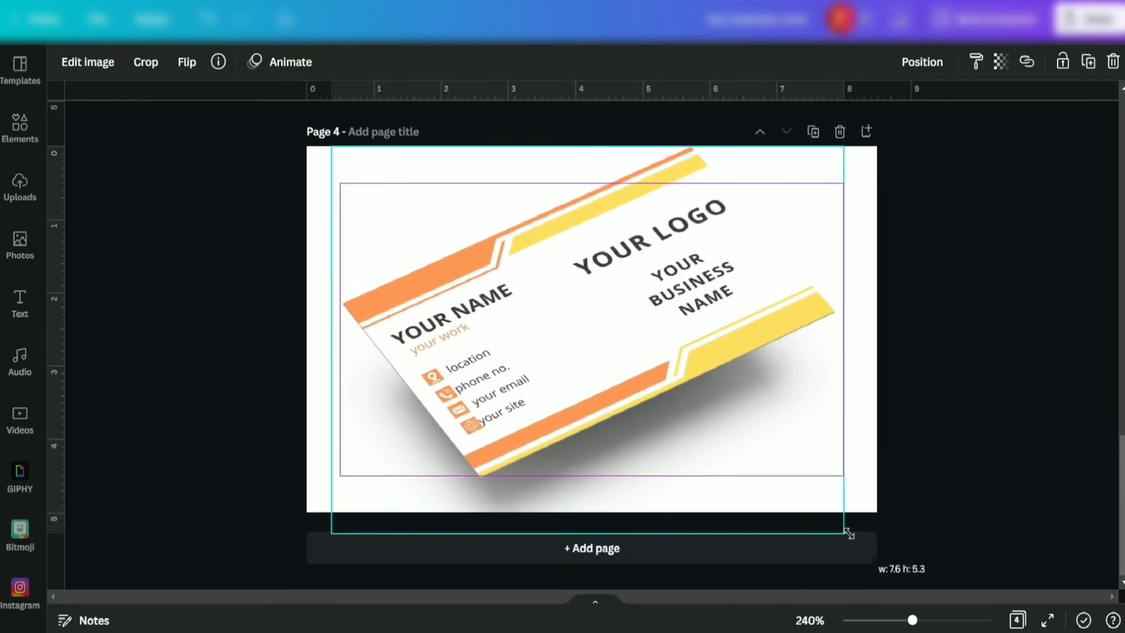
left_click_drag(659, 365, 665, 370)
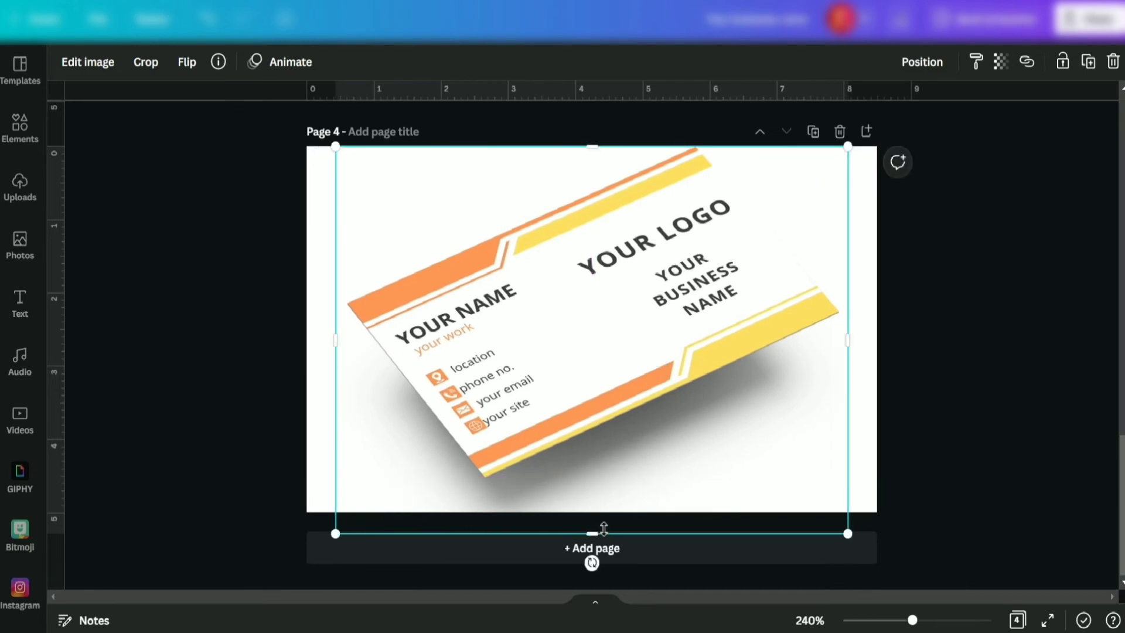
scroll(1038, 282, "up", 5)
scroll(1037, 281, "up", 5)
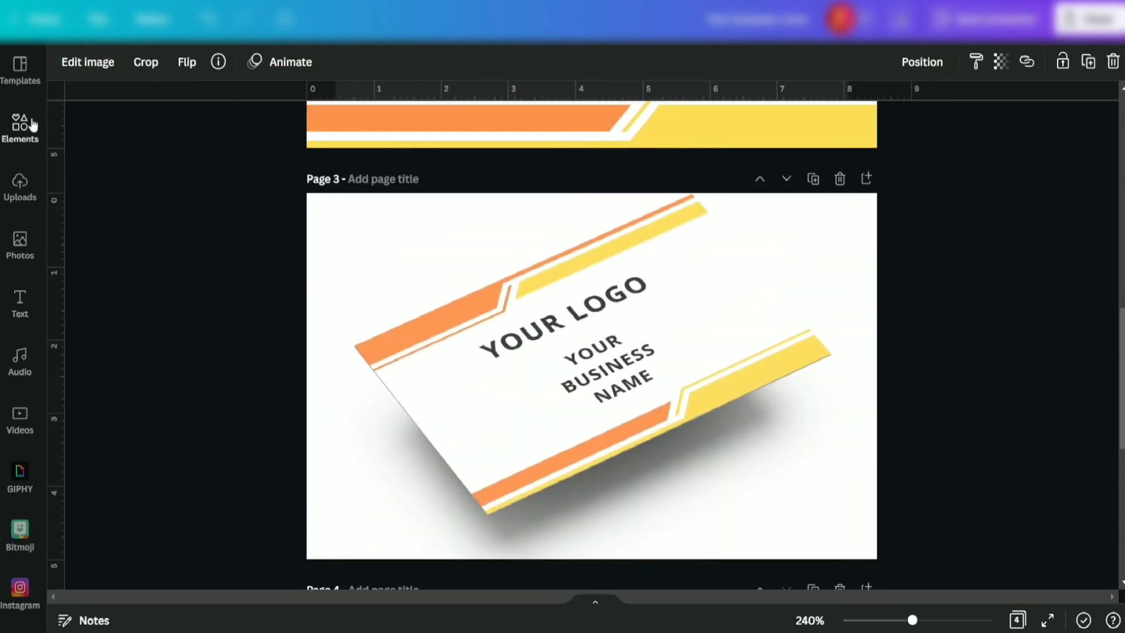
- Find a 'yellow to orange gradient background' element and set it as page 4's background
left_click(30, 125)
left_click(160, 71)
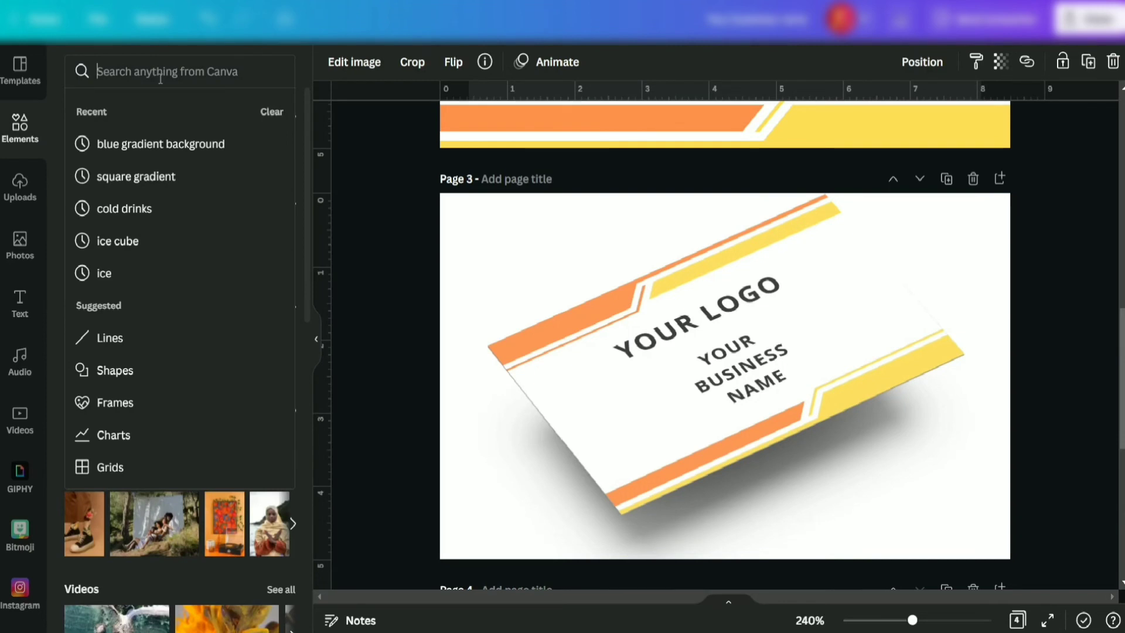
type("ye")
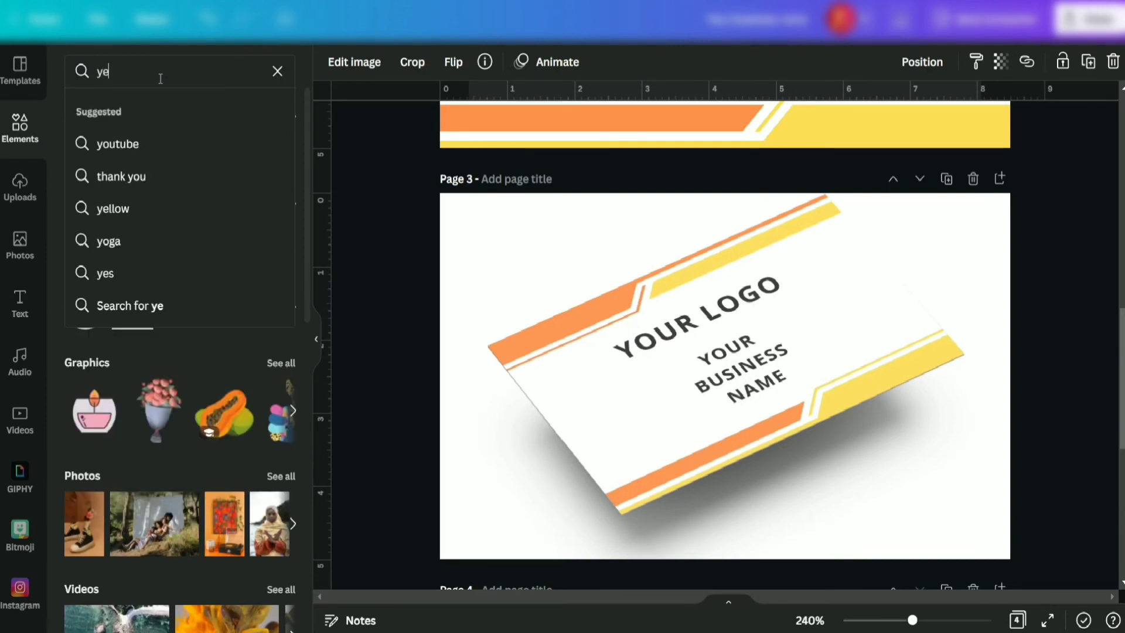
type("llow to o")
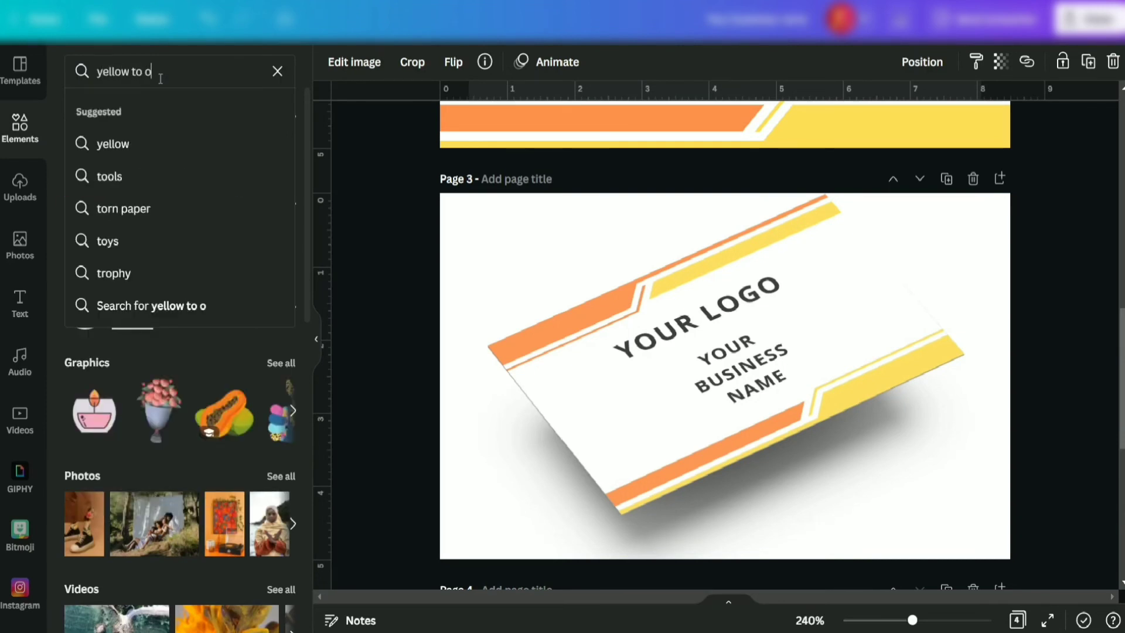
type("range")
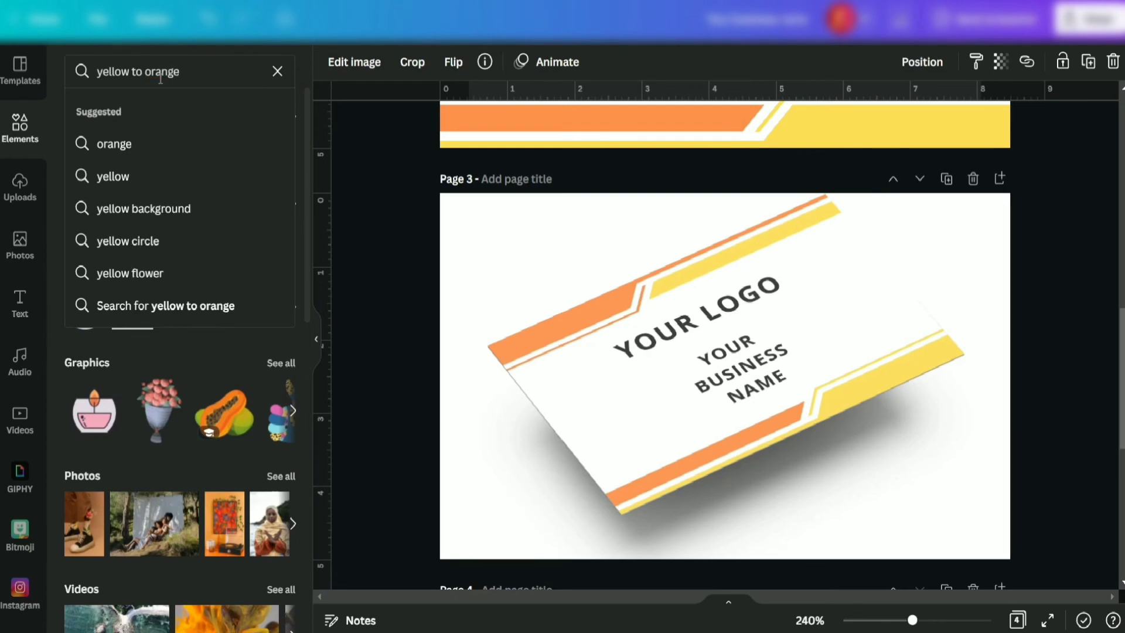
type(" gra")
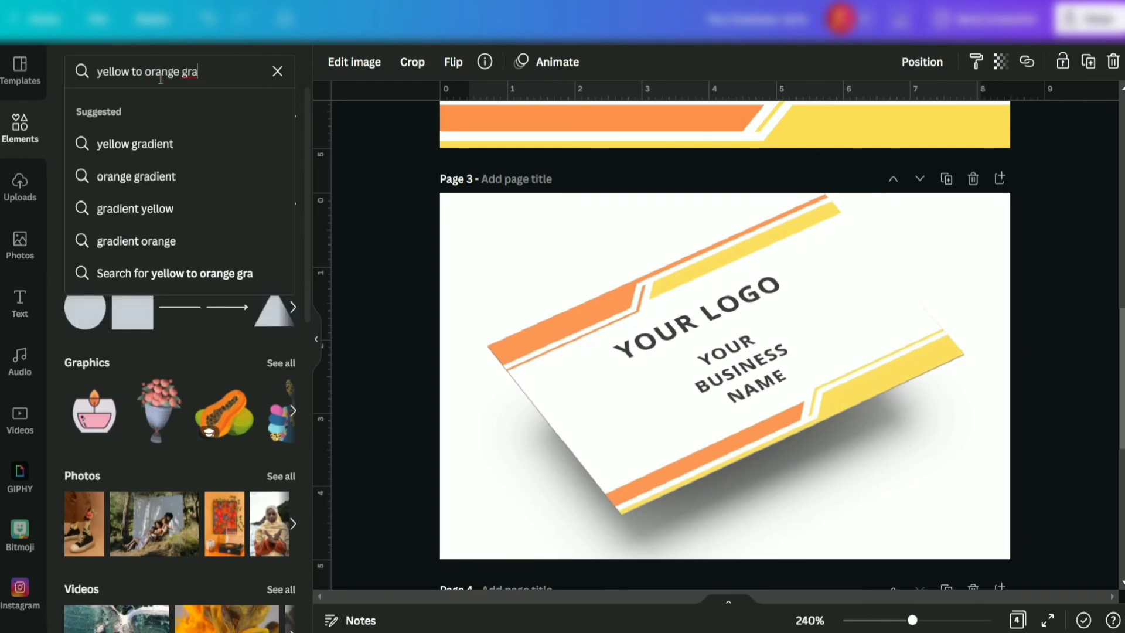
type("dient ba")
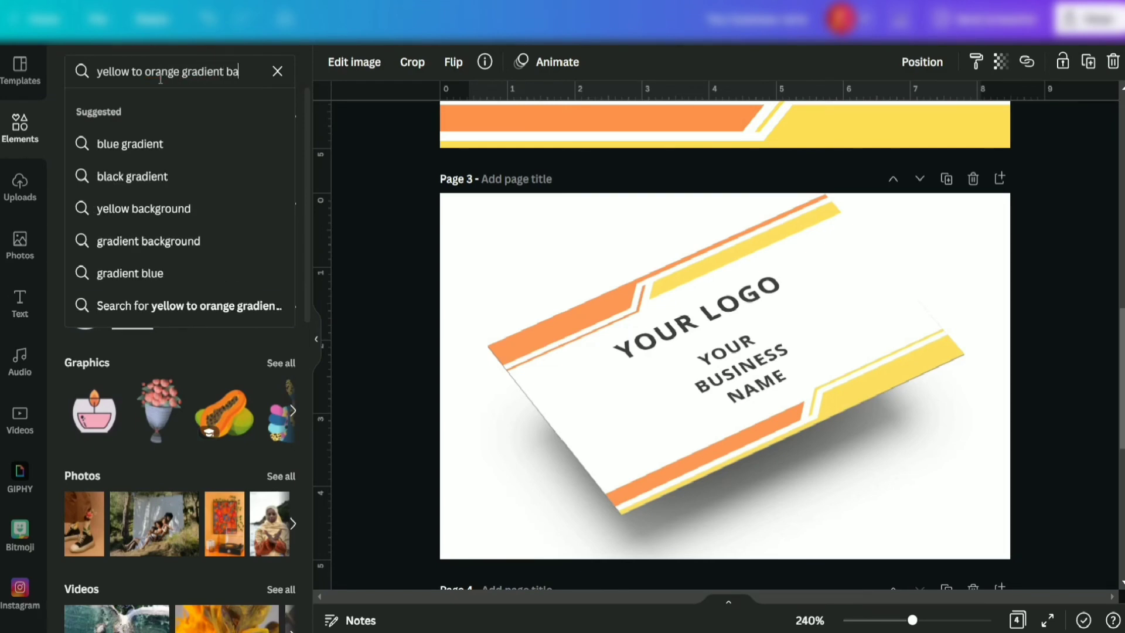
type("ckground")
key("Return")
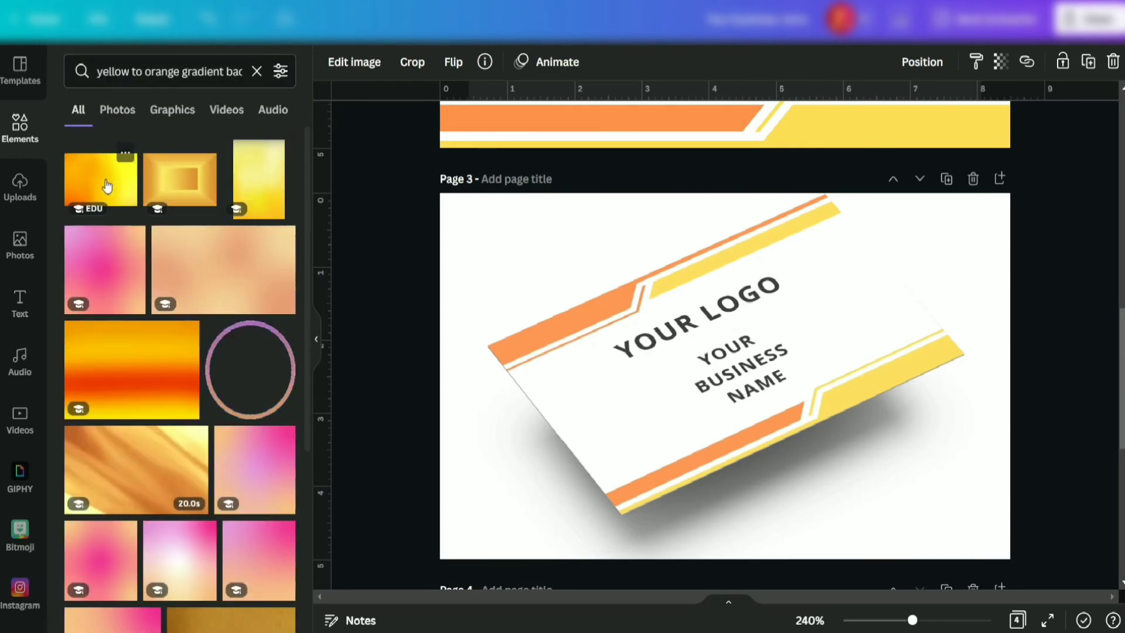
scroll(176, 264, "down", 5)
scroll(176, 221, "down", 5)
scroll(178, 208, "down", 3)
scroll(178, 208, "down", 5)
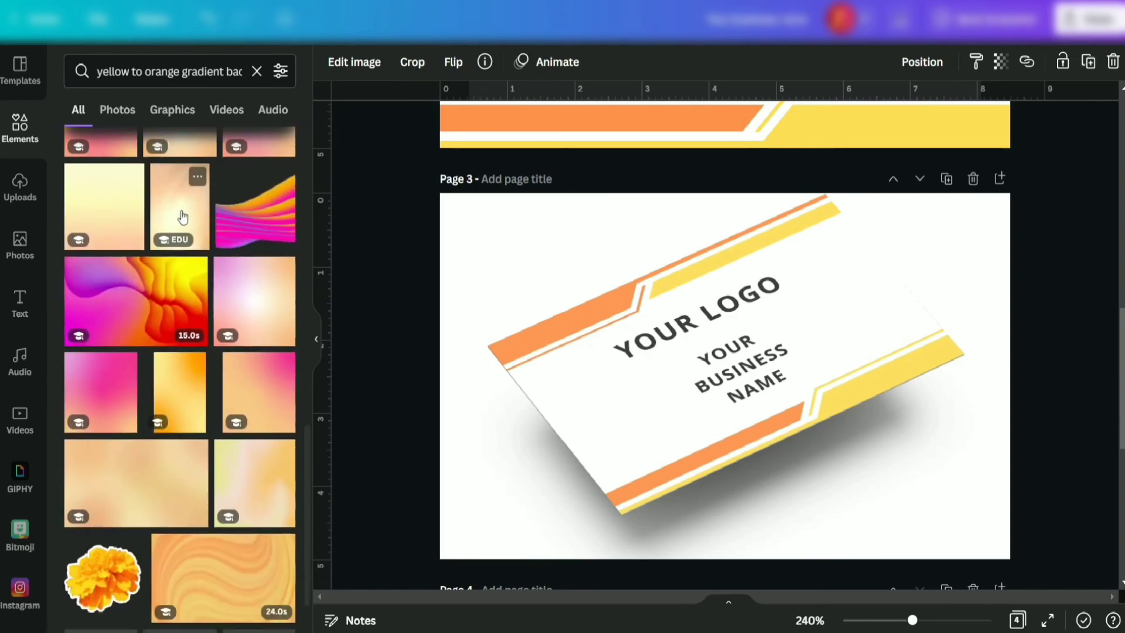
scroll(133, 352, "down", 5)
scroll(442, 374, "down", 2)
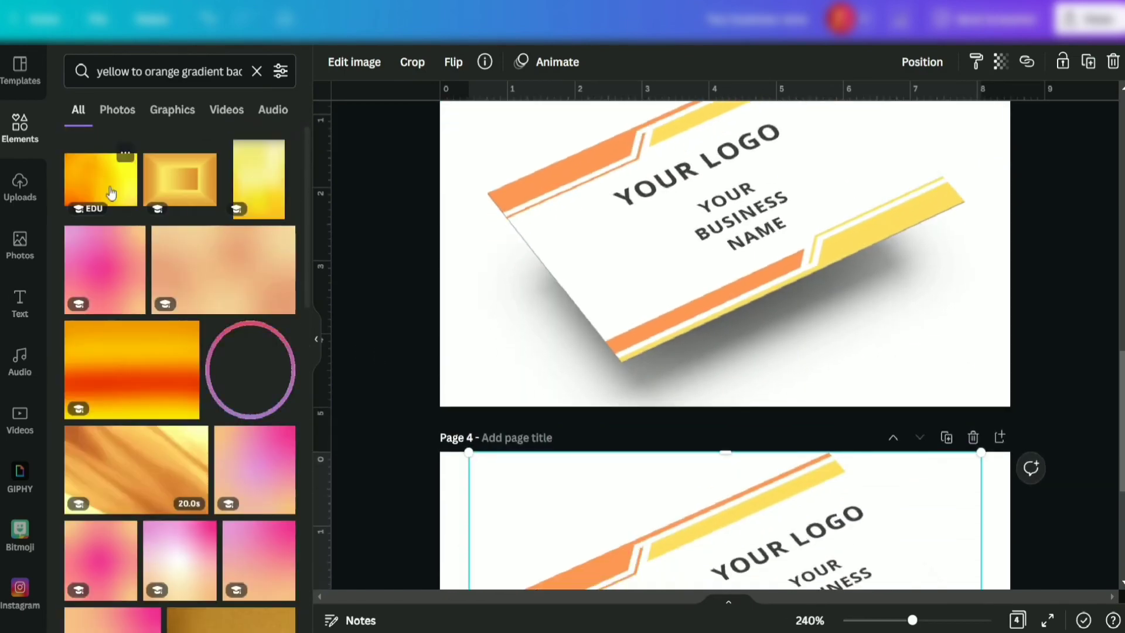
left_click(131, 369)
scroll(703, 352, "down", 5)
right_click(705, 196)
left_click(801, 556)
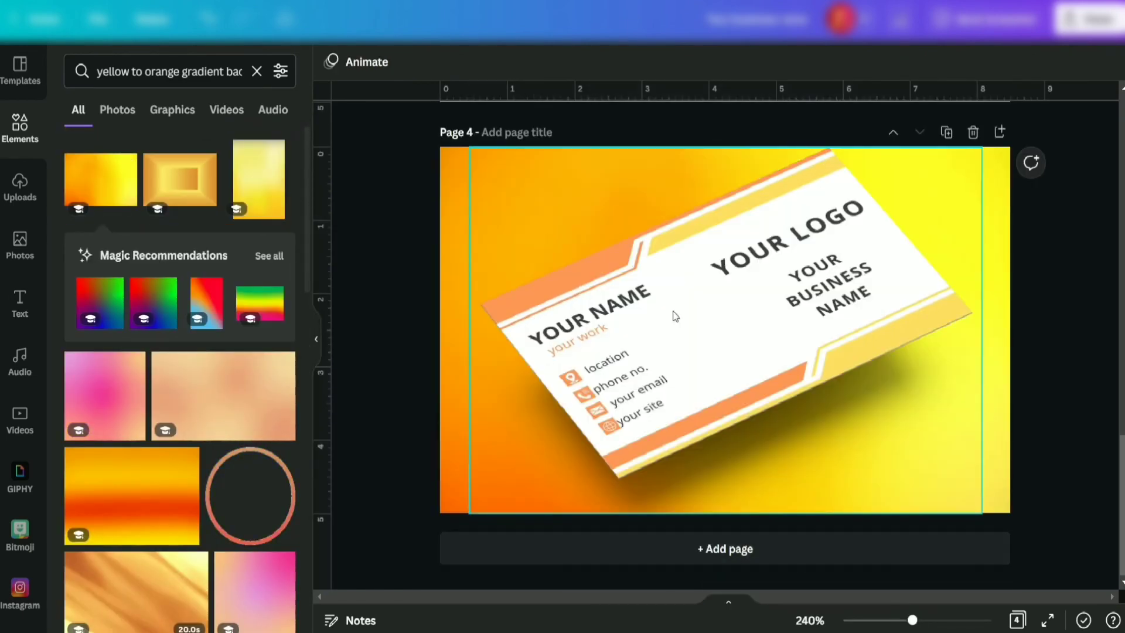
scroll(703, 351, "up", 5)
scroll(703, 352, "up", 5)
- Set the same orange-yellow gradient as page 3's background
left_click(101, 185)
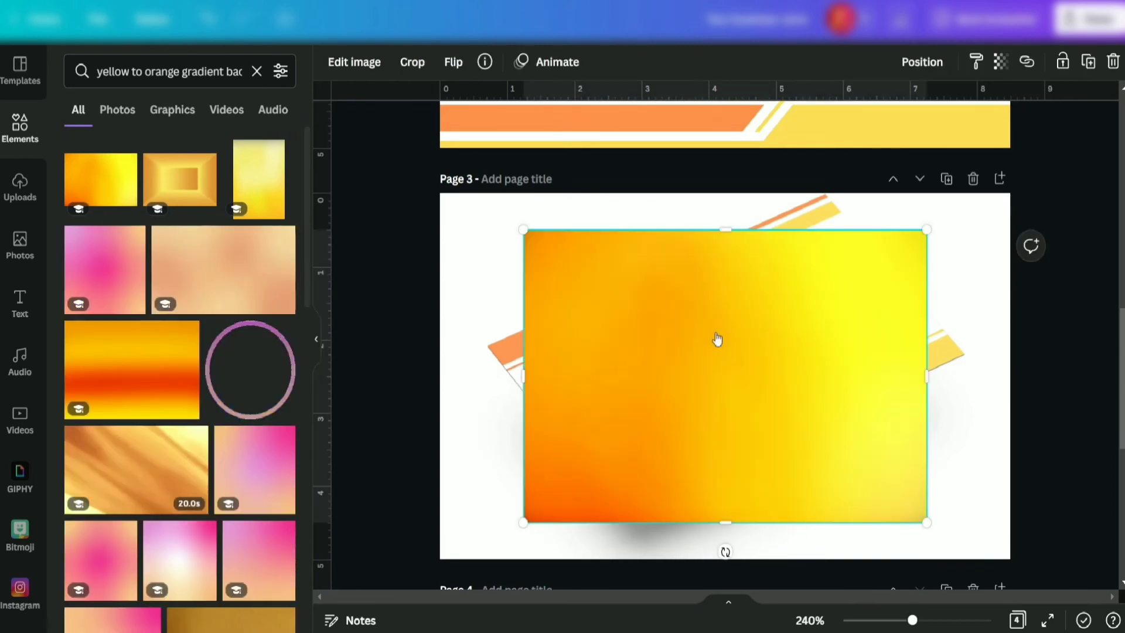
right_click(722, 339)
left_click(802, 555)
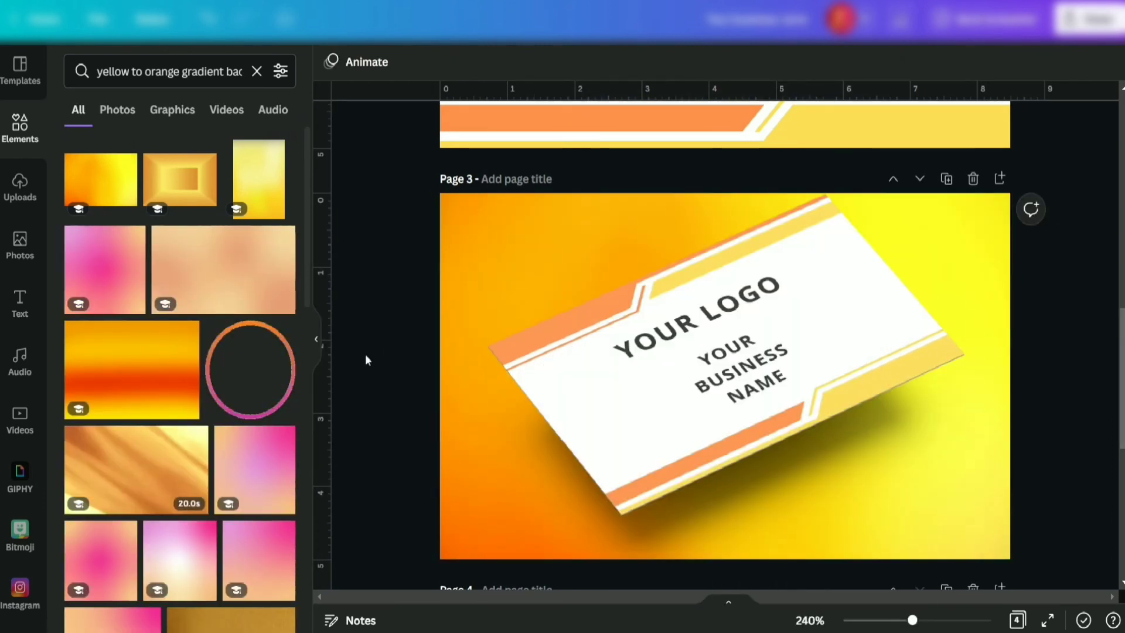
scroll(175, 352, "down", 5)
scroll(176, 352, "down", 3)
left_click(317, 342)
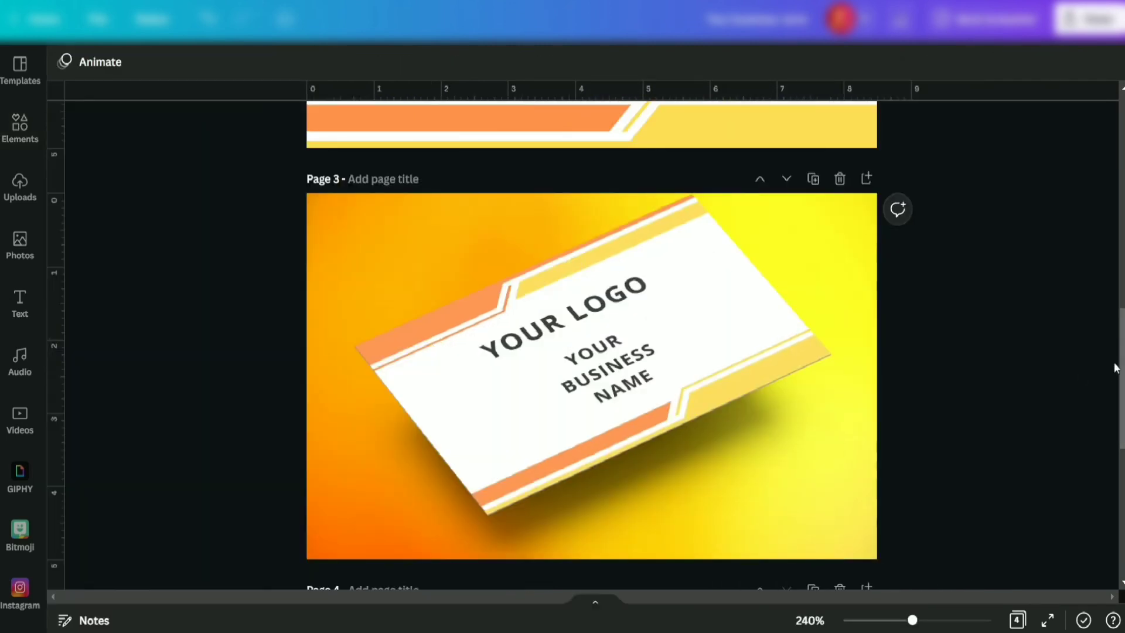
scroll(1086, 353, "down", 5)
scroll(1085, 352, "up", 4)
scroll(1085, 352, "down", 5)
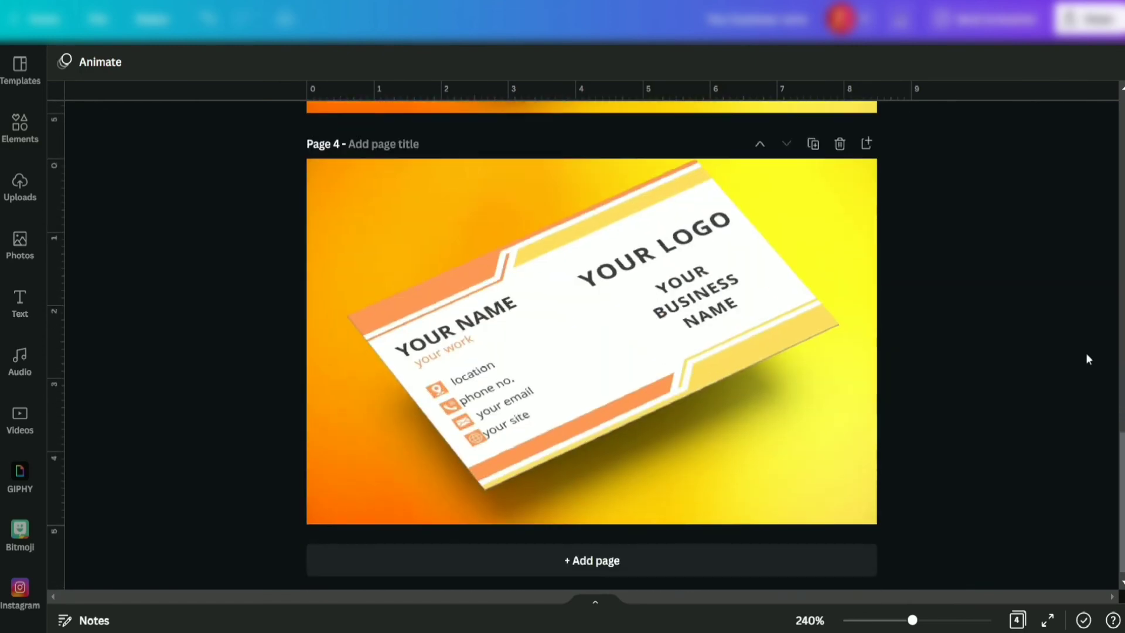